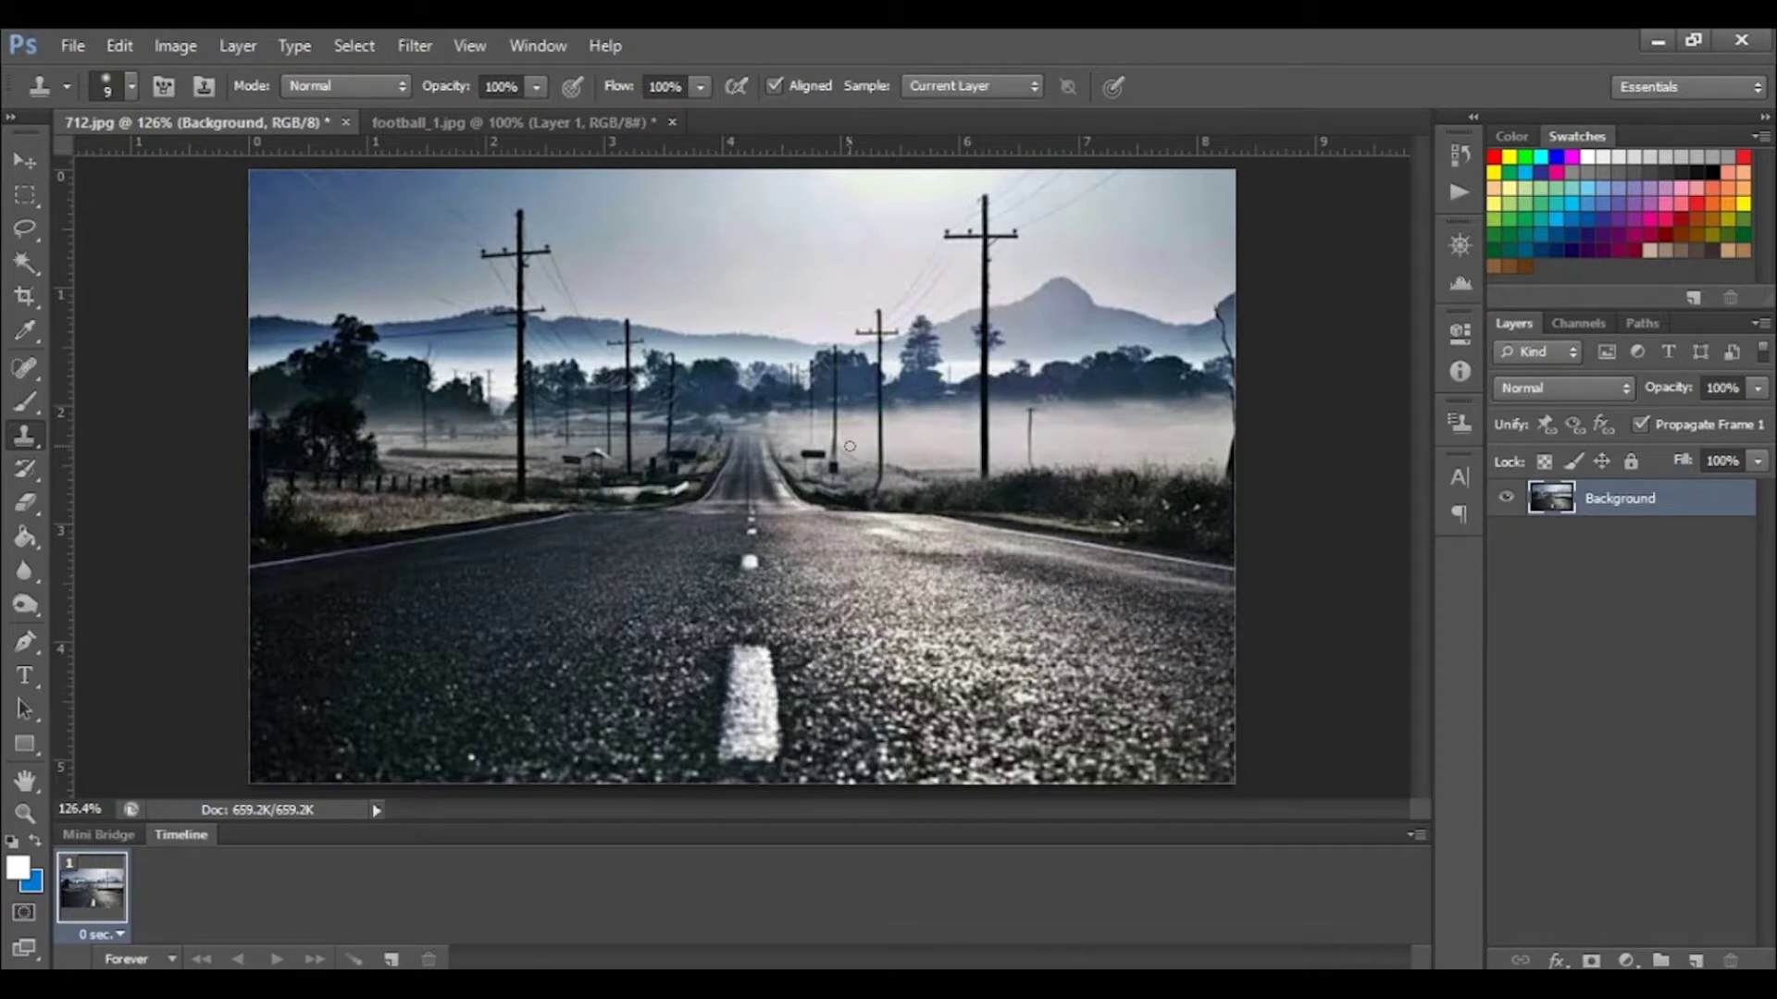
- Switch to the Elliptical Marquee tool and select an ellipse across the fog and distant road
key("v")
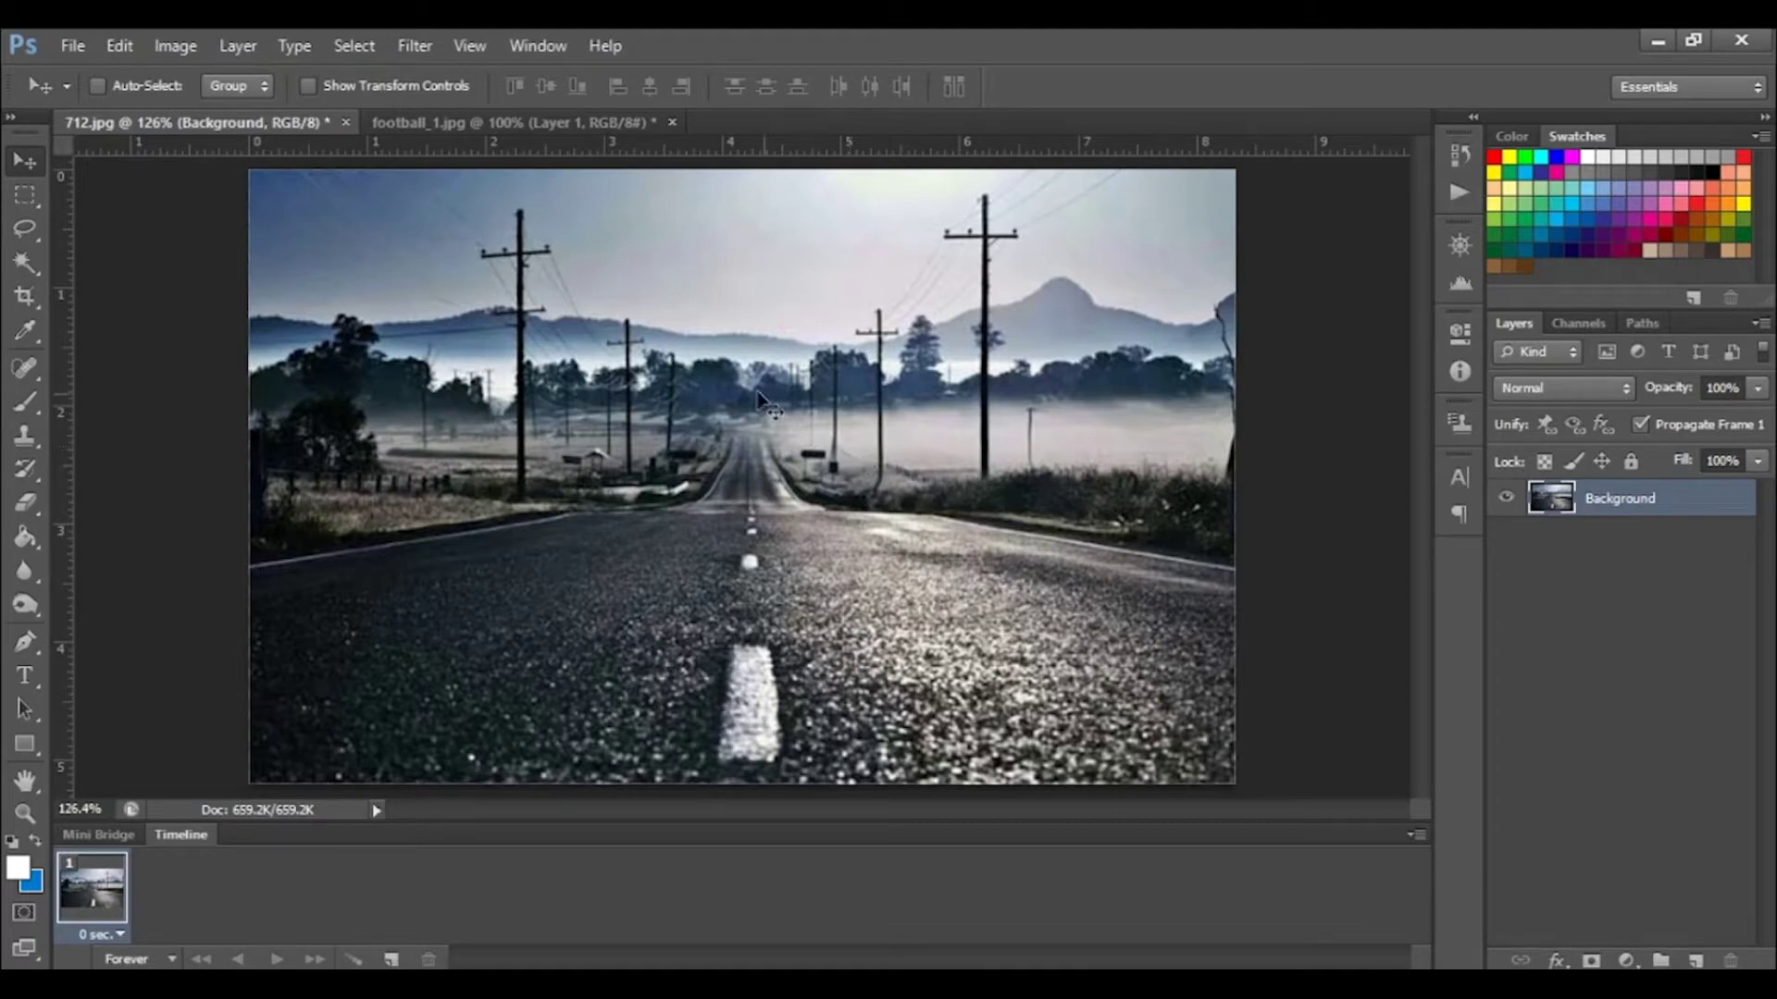
left_click(29, 194)
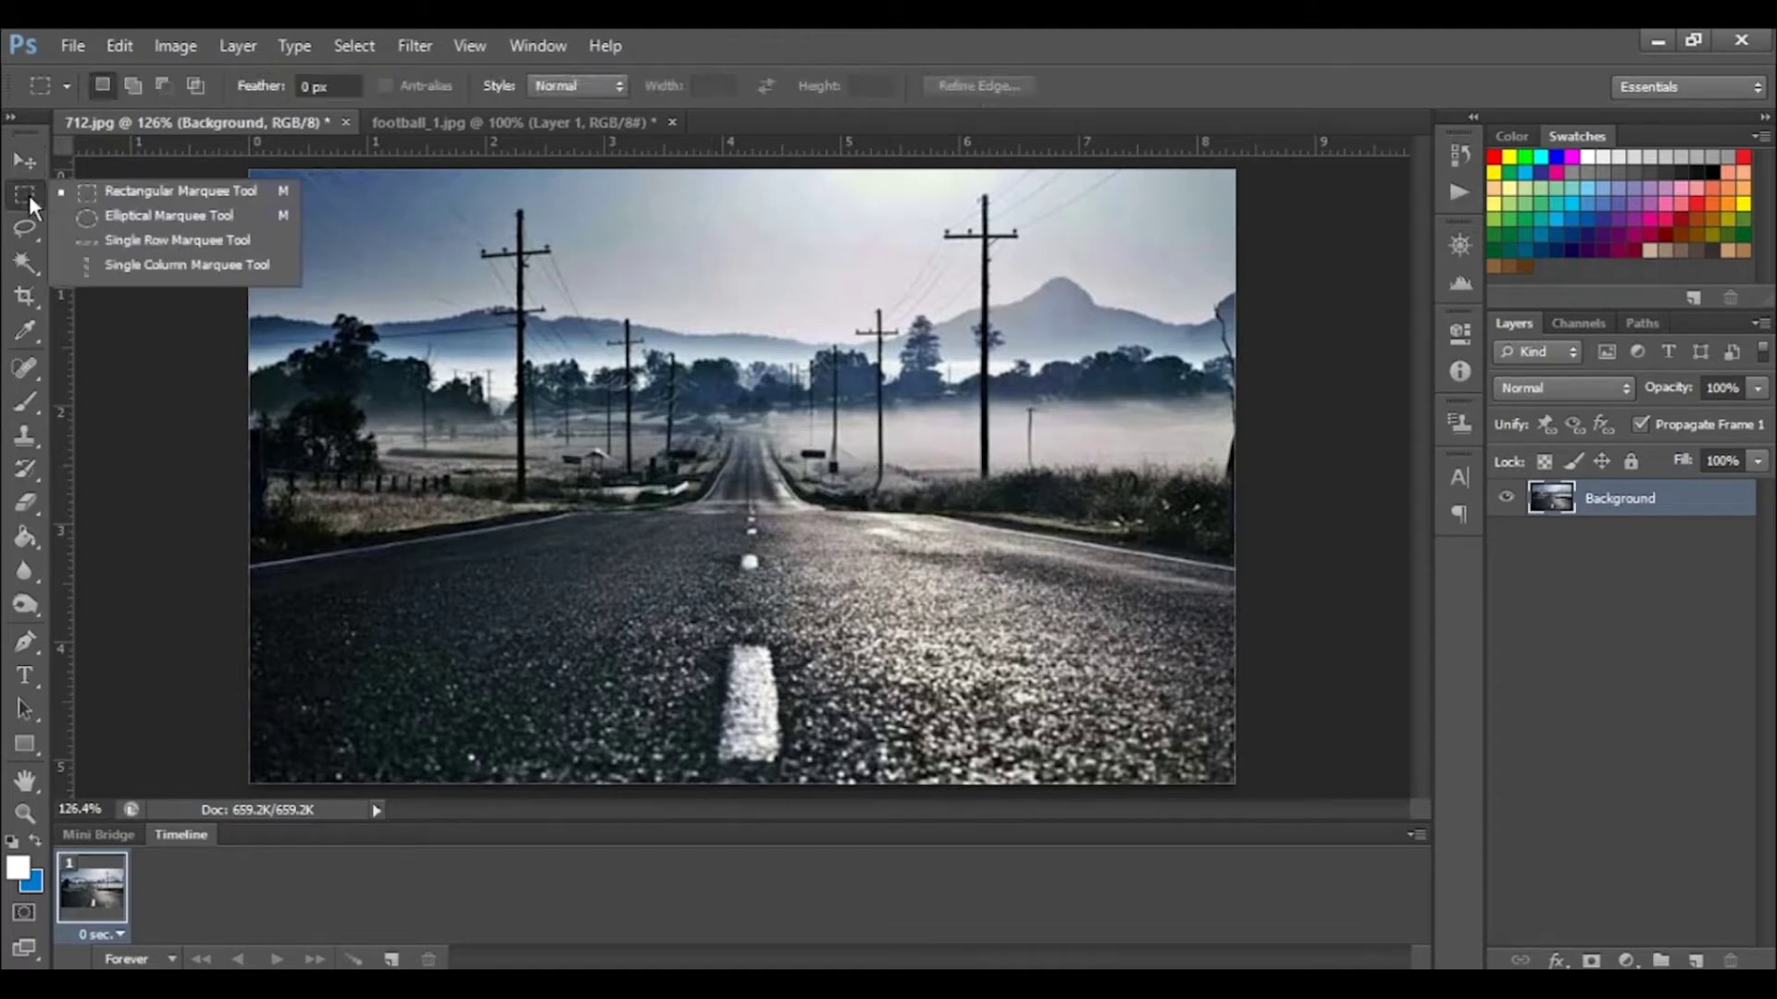
left_click(141, 223)
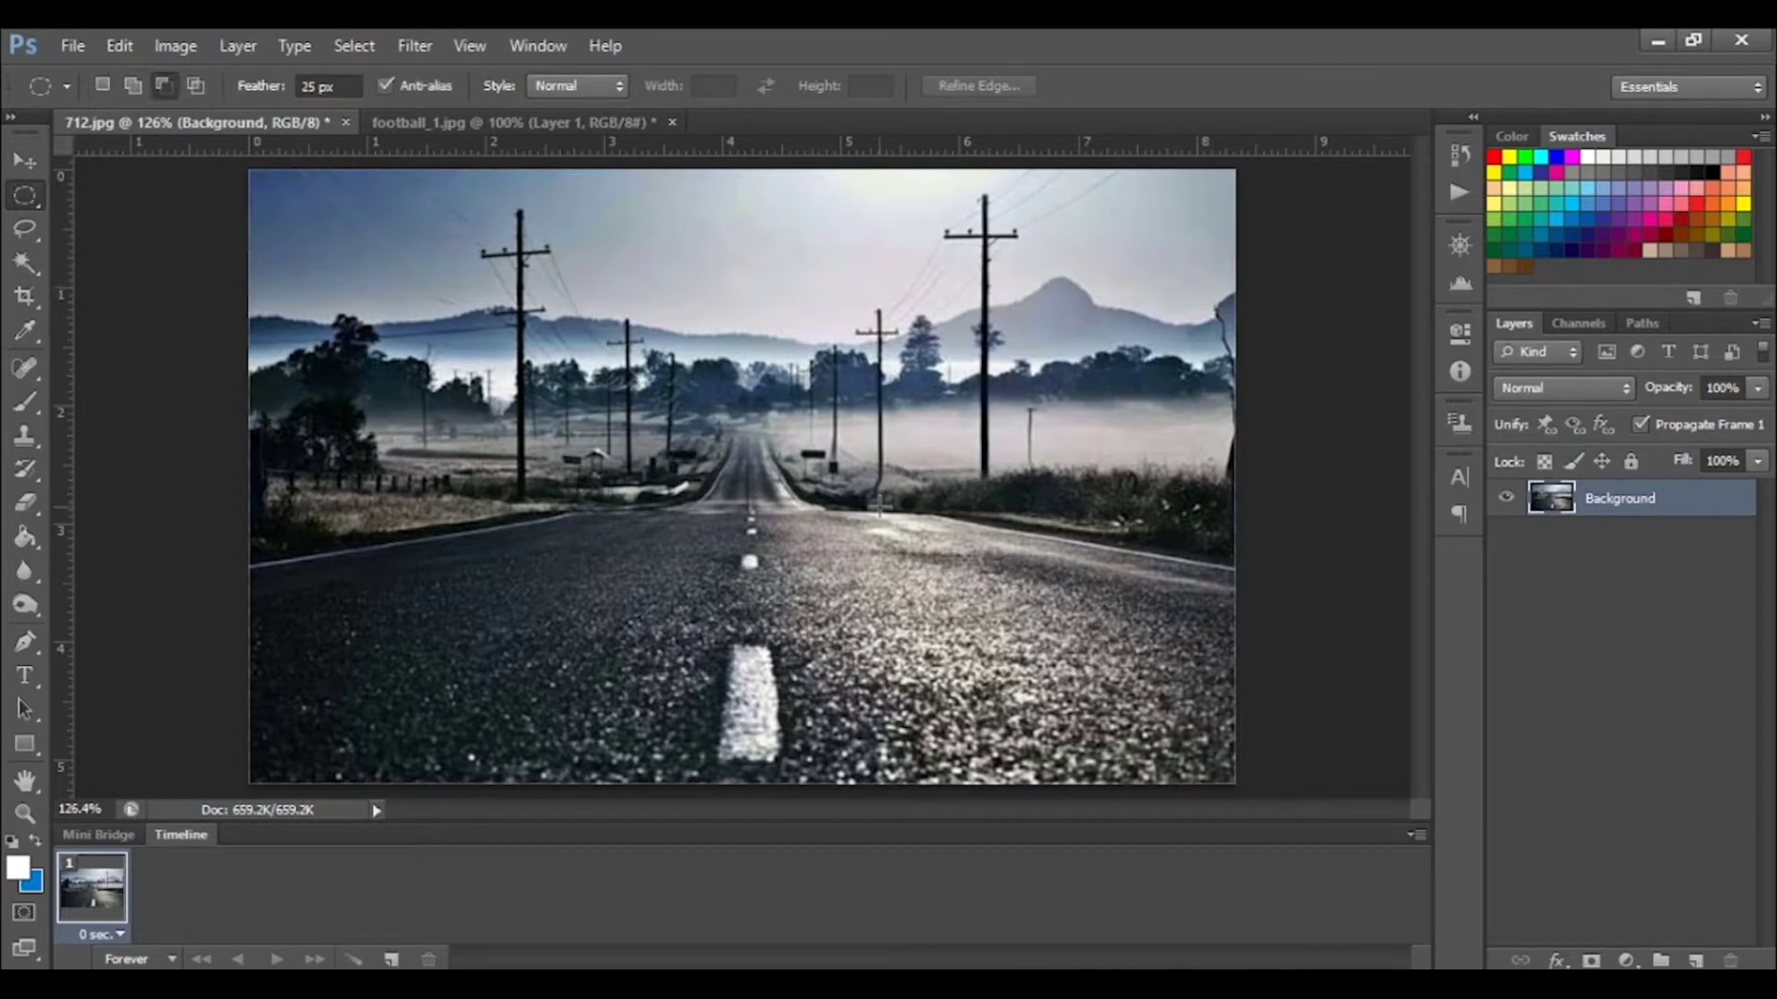
key("s")
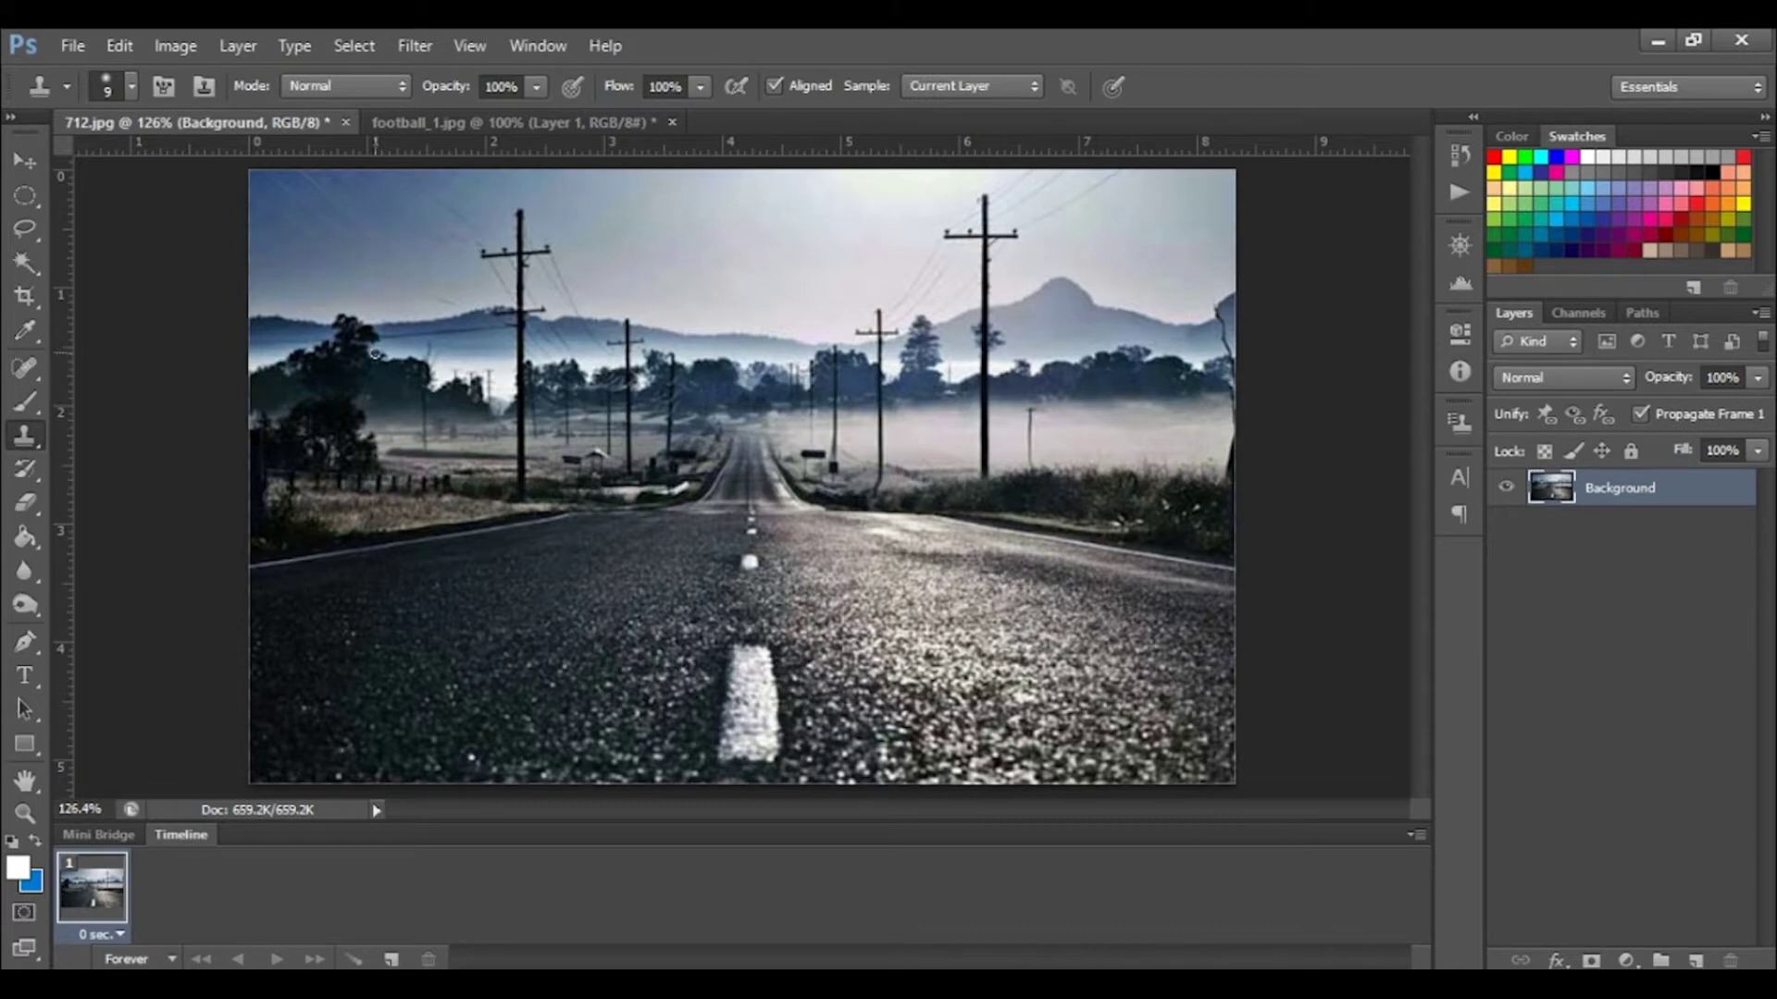
key("m")
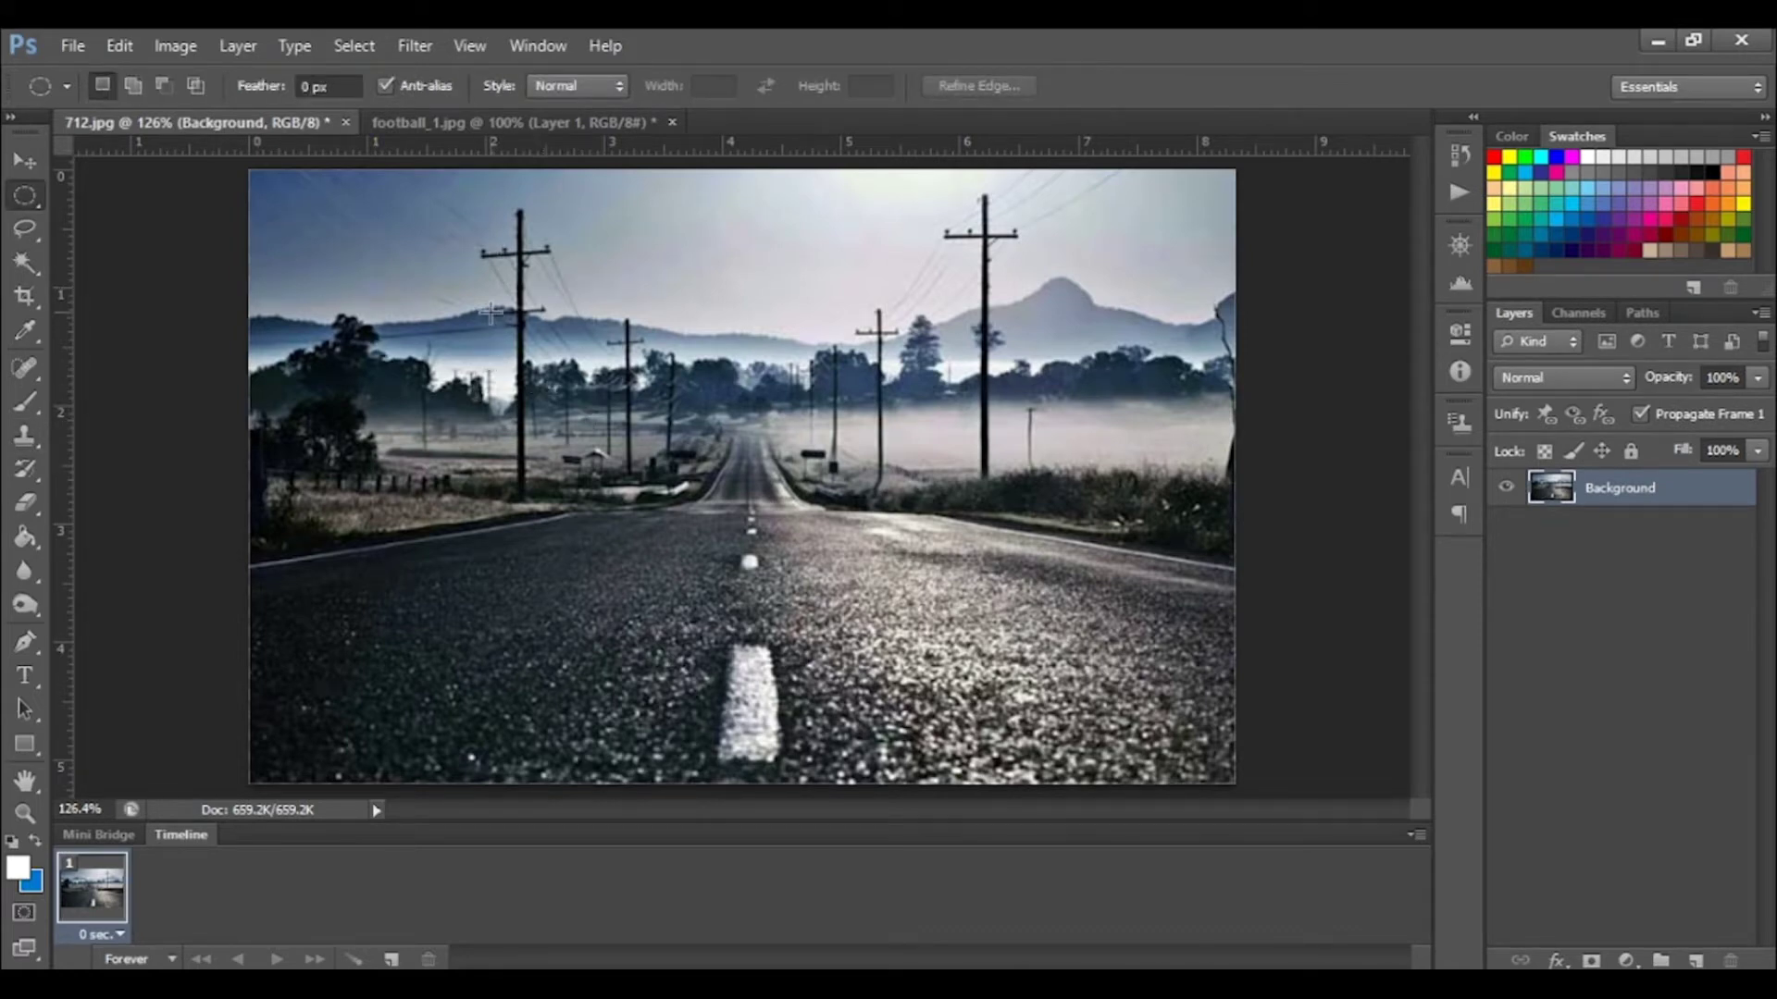
left_click_drag(490, 313, 1015, 561)
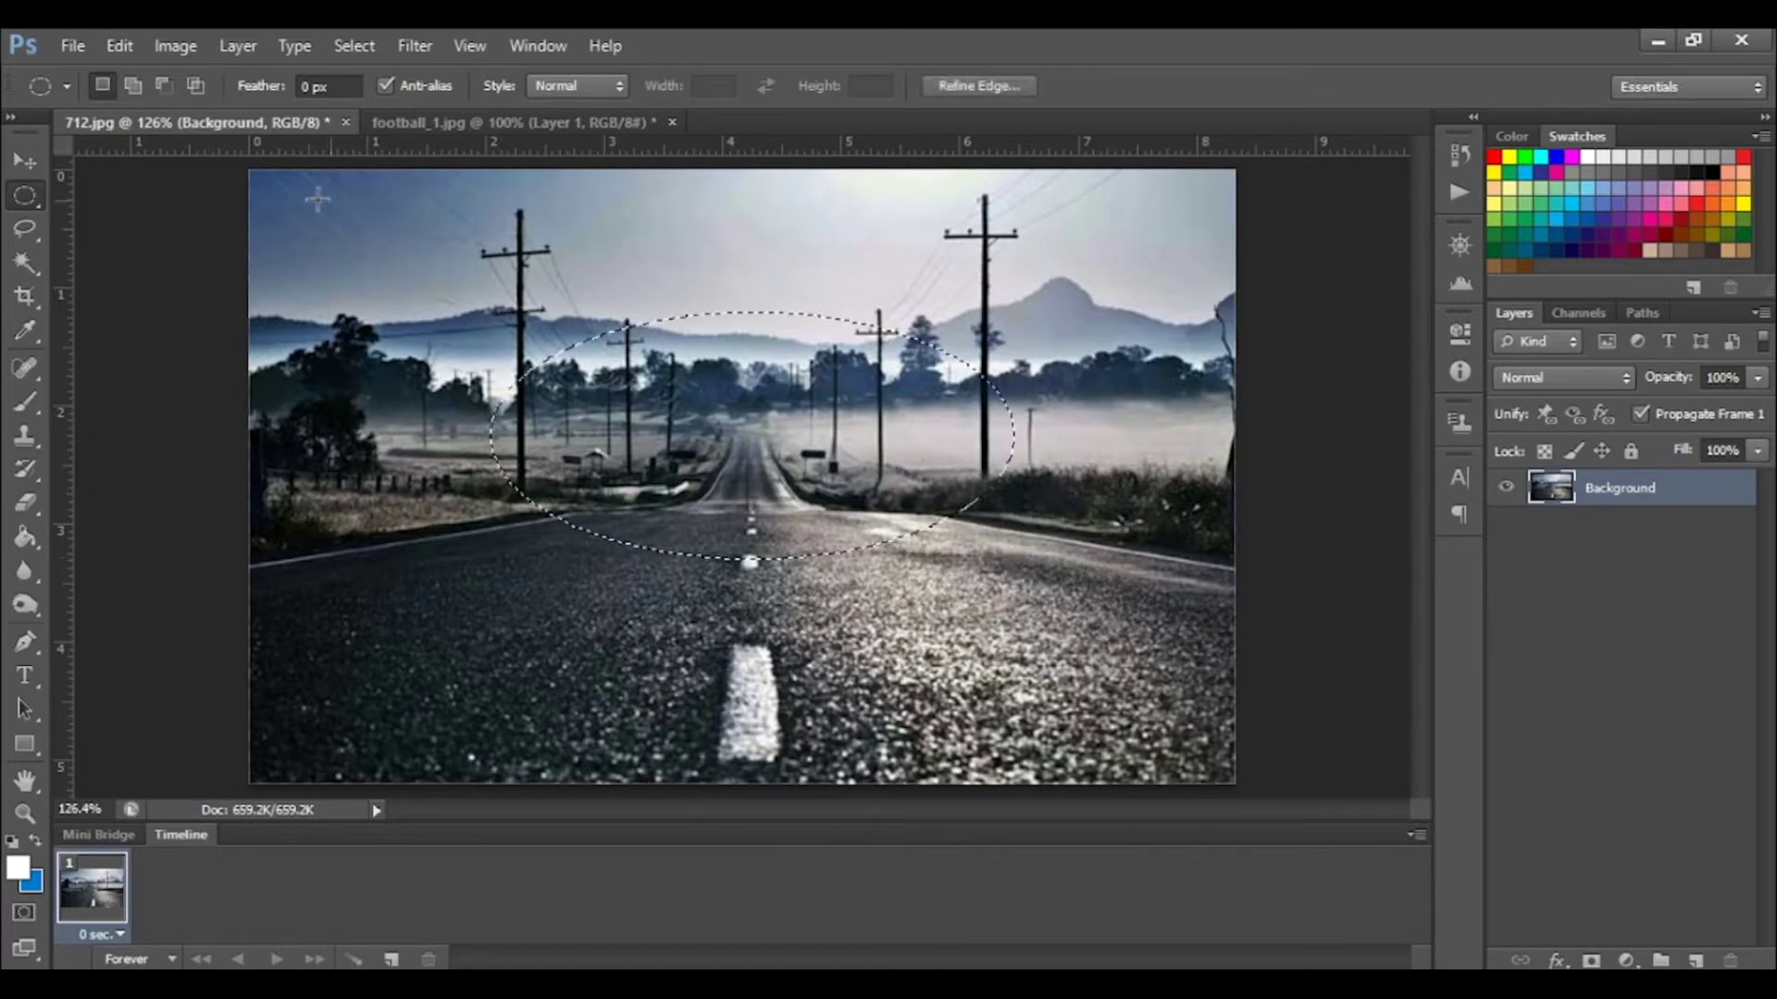
left_click(130, 85)
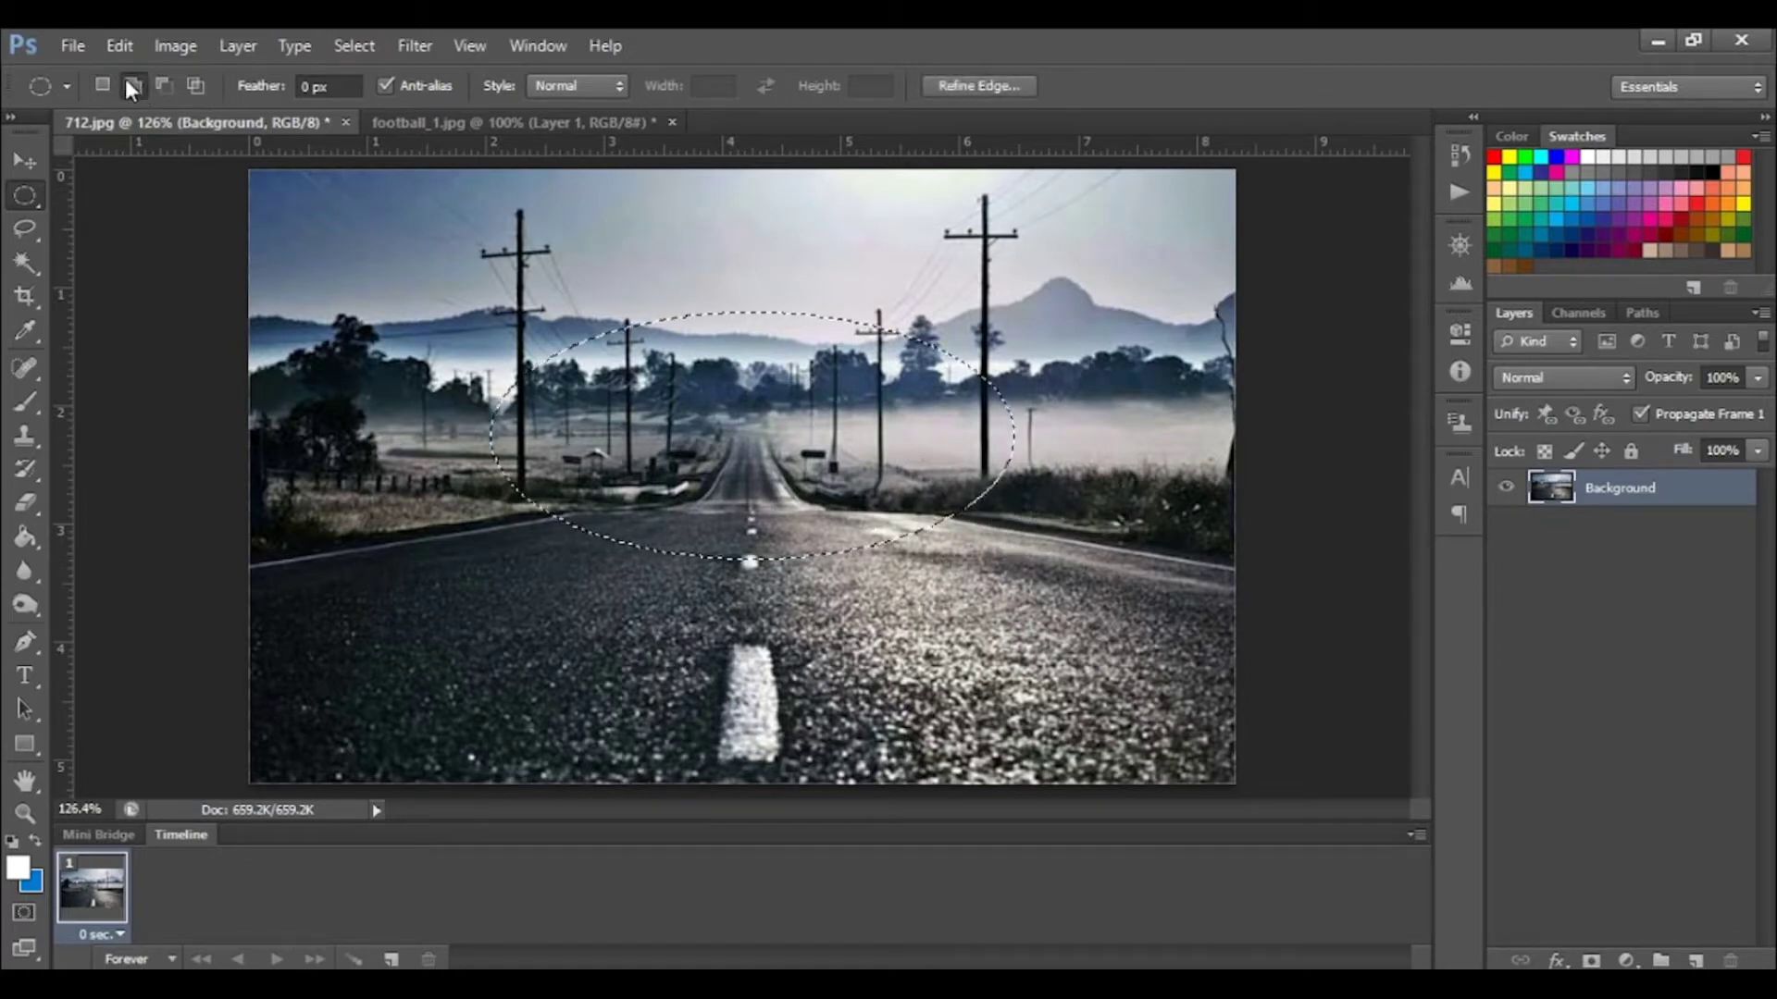
left_click_drag(768, 458, 1073, 751)
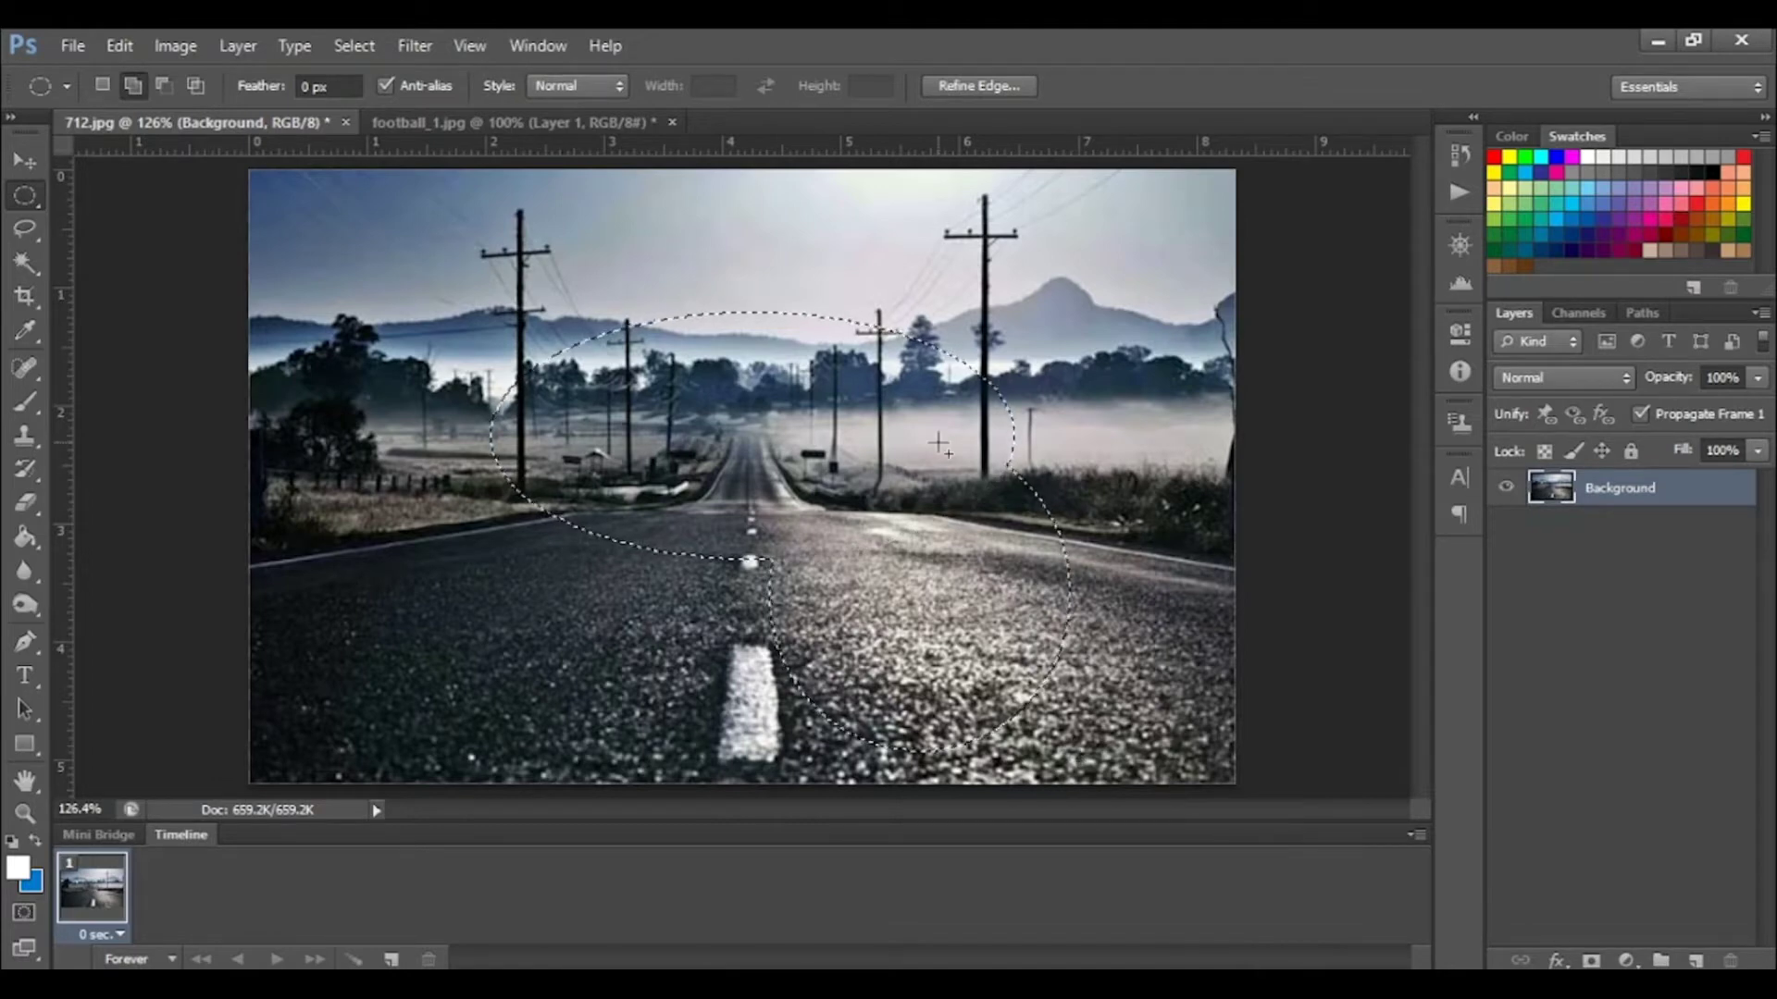
left_click_drag(939, 445, 1133, 379)
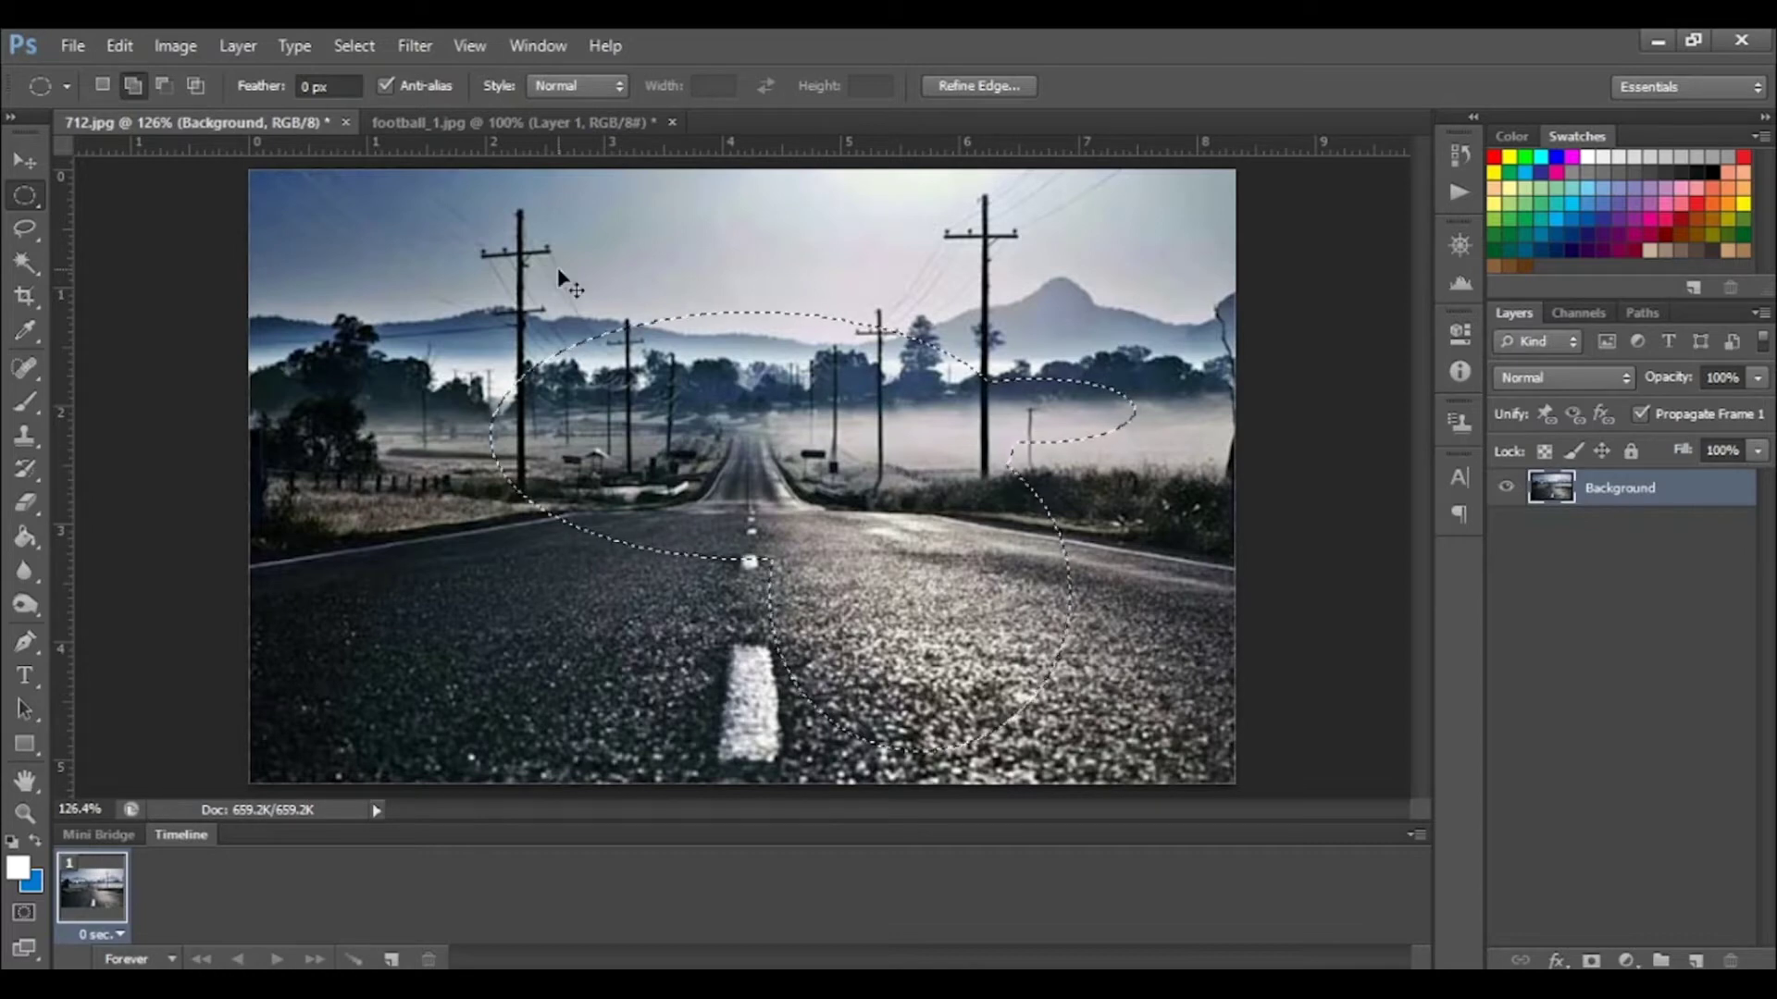
left_click(163, 86)
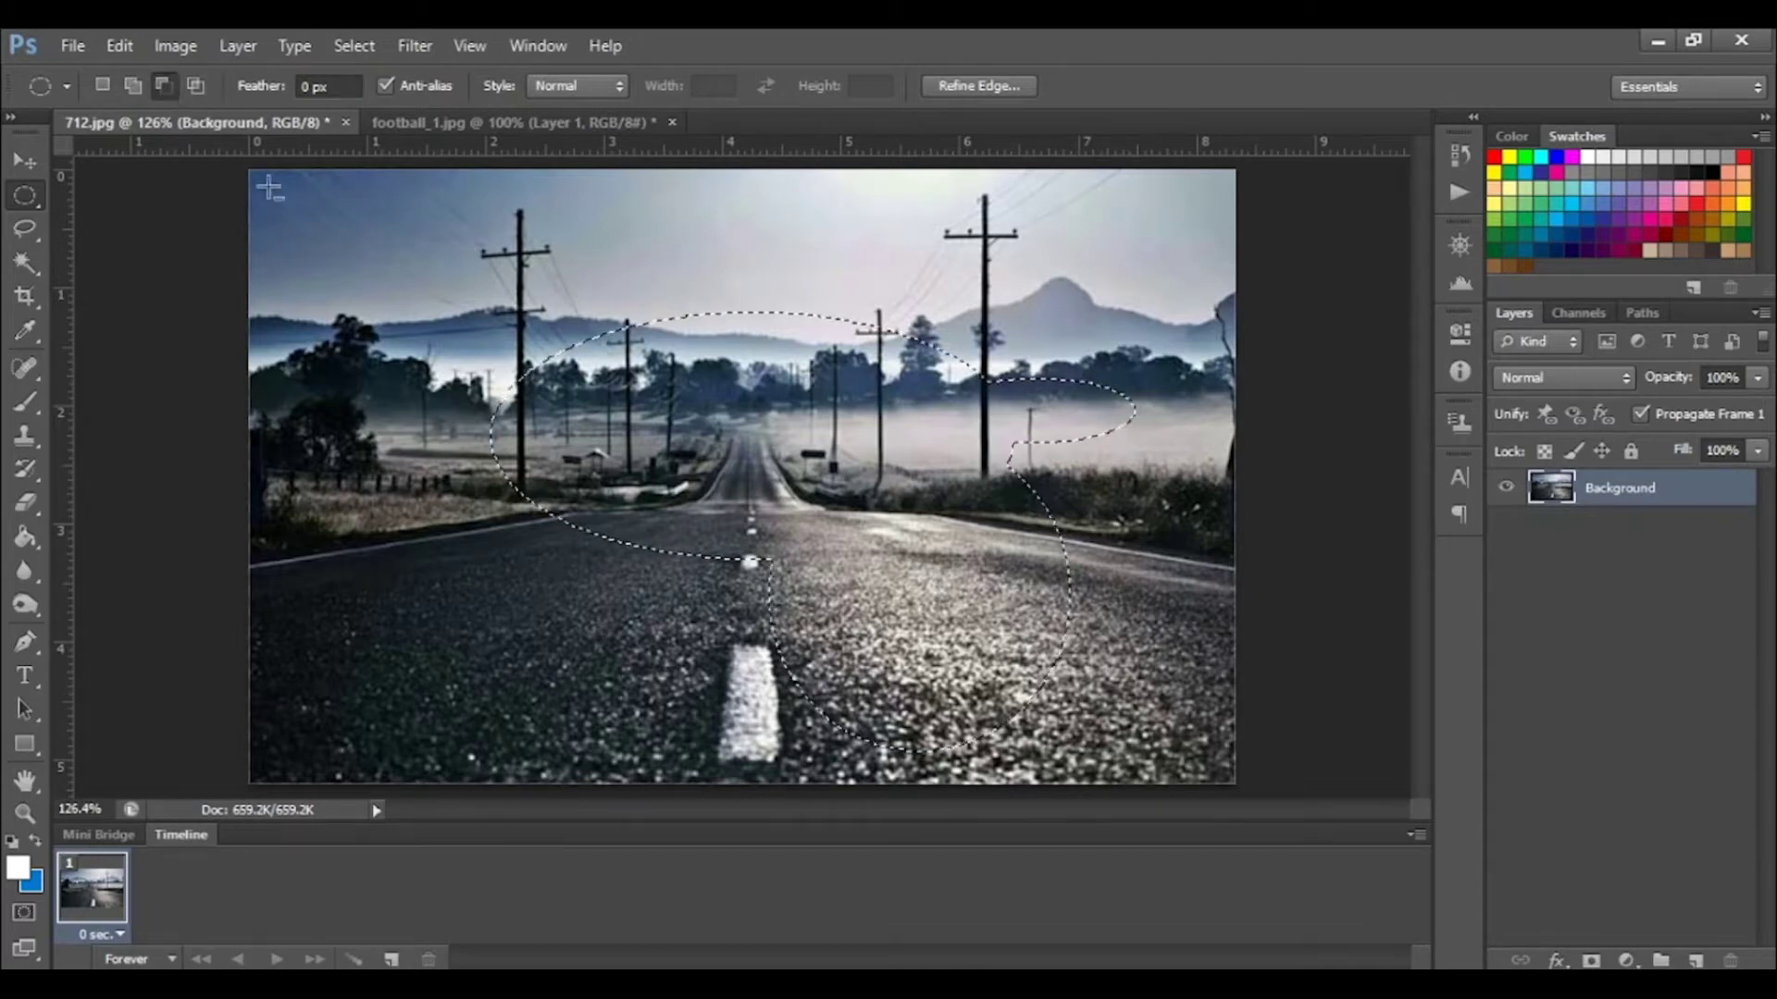
left_click_drag(528, 546, 703, 445)
left_click_drag(972, 581, 1147, 560)
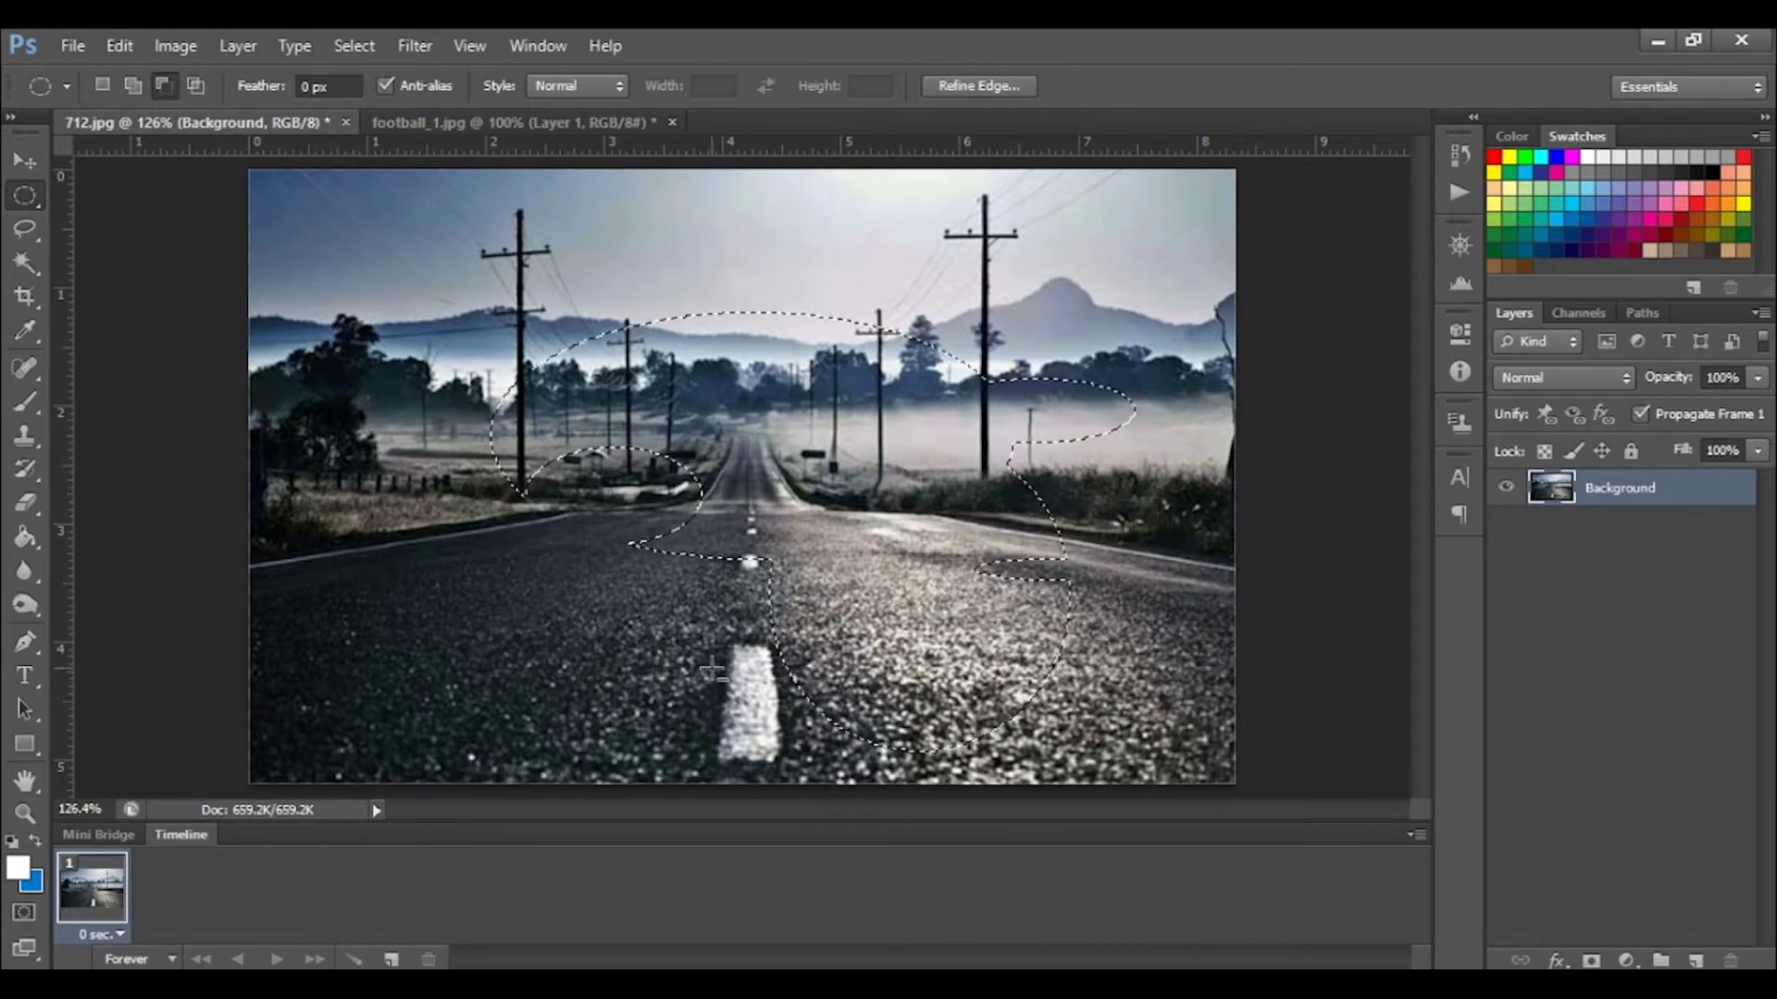
left_click(133, 86)
key("ctrl+d")
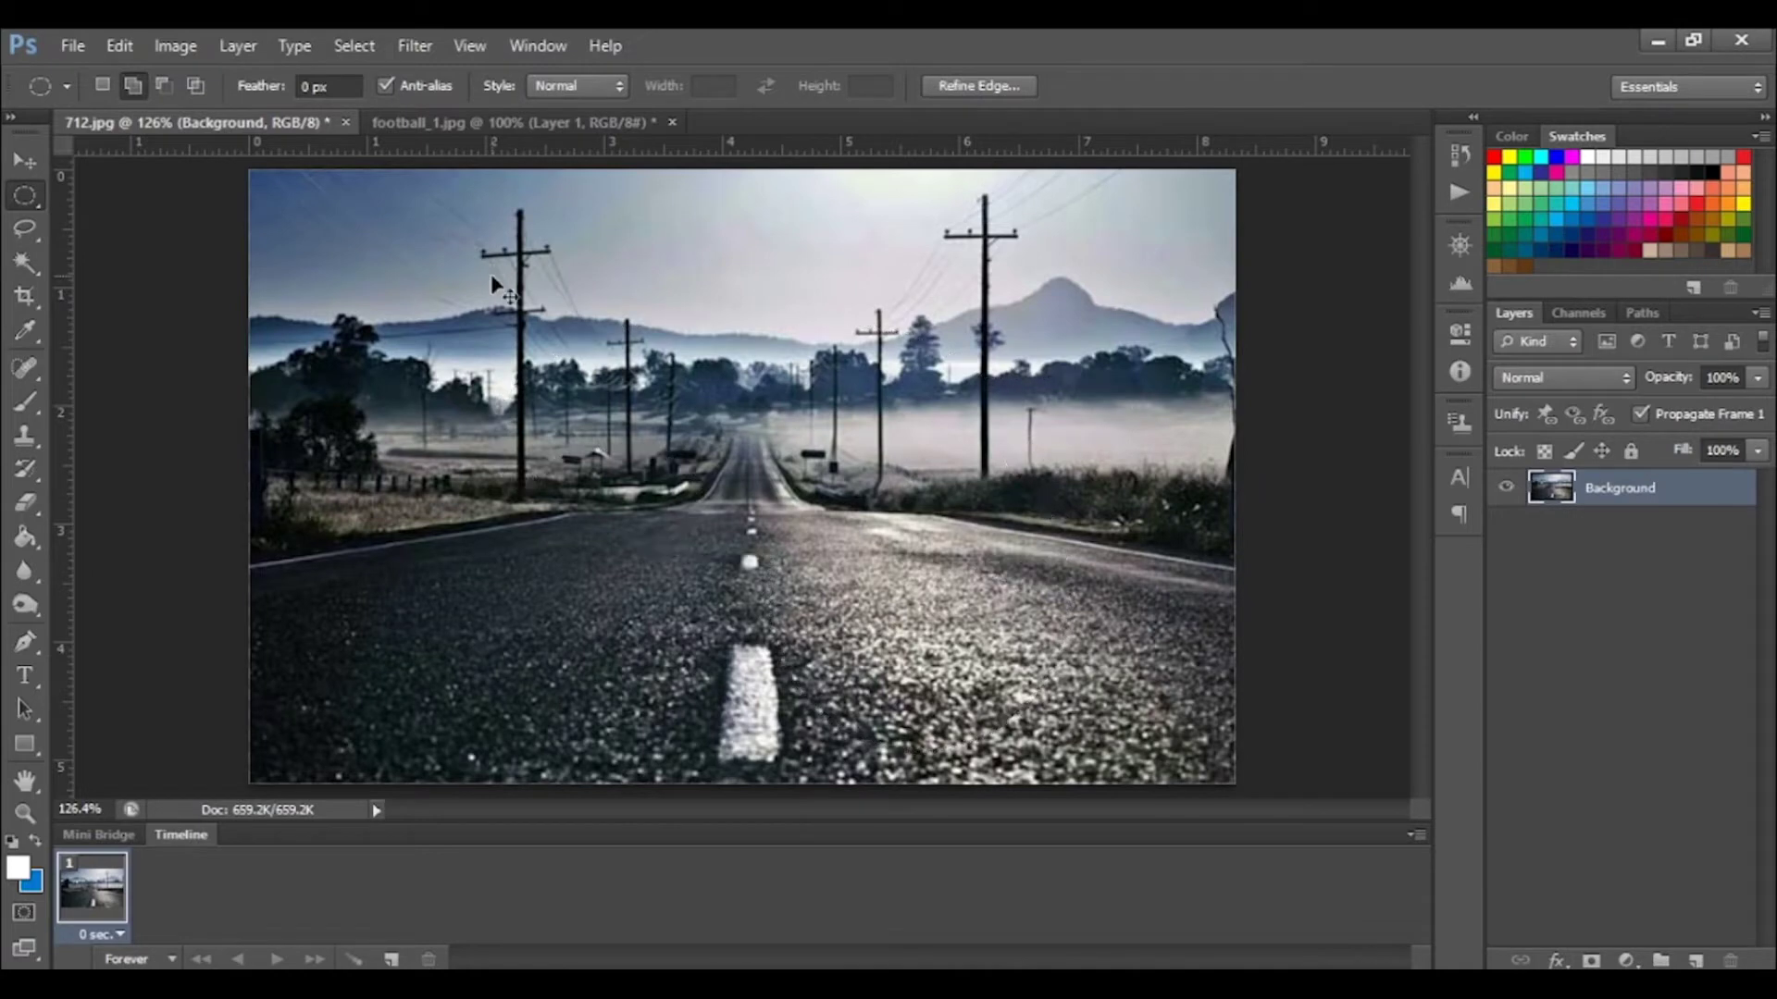
left_click(312, 85)
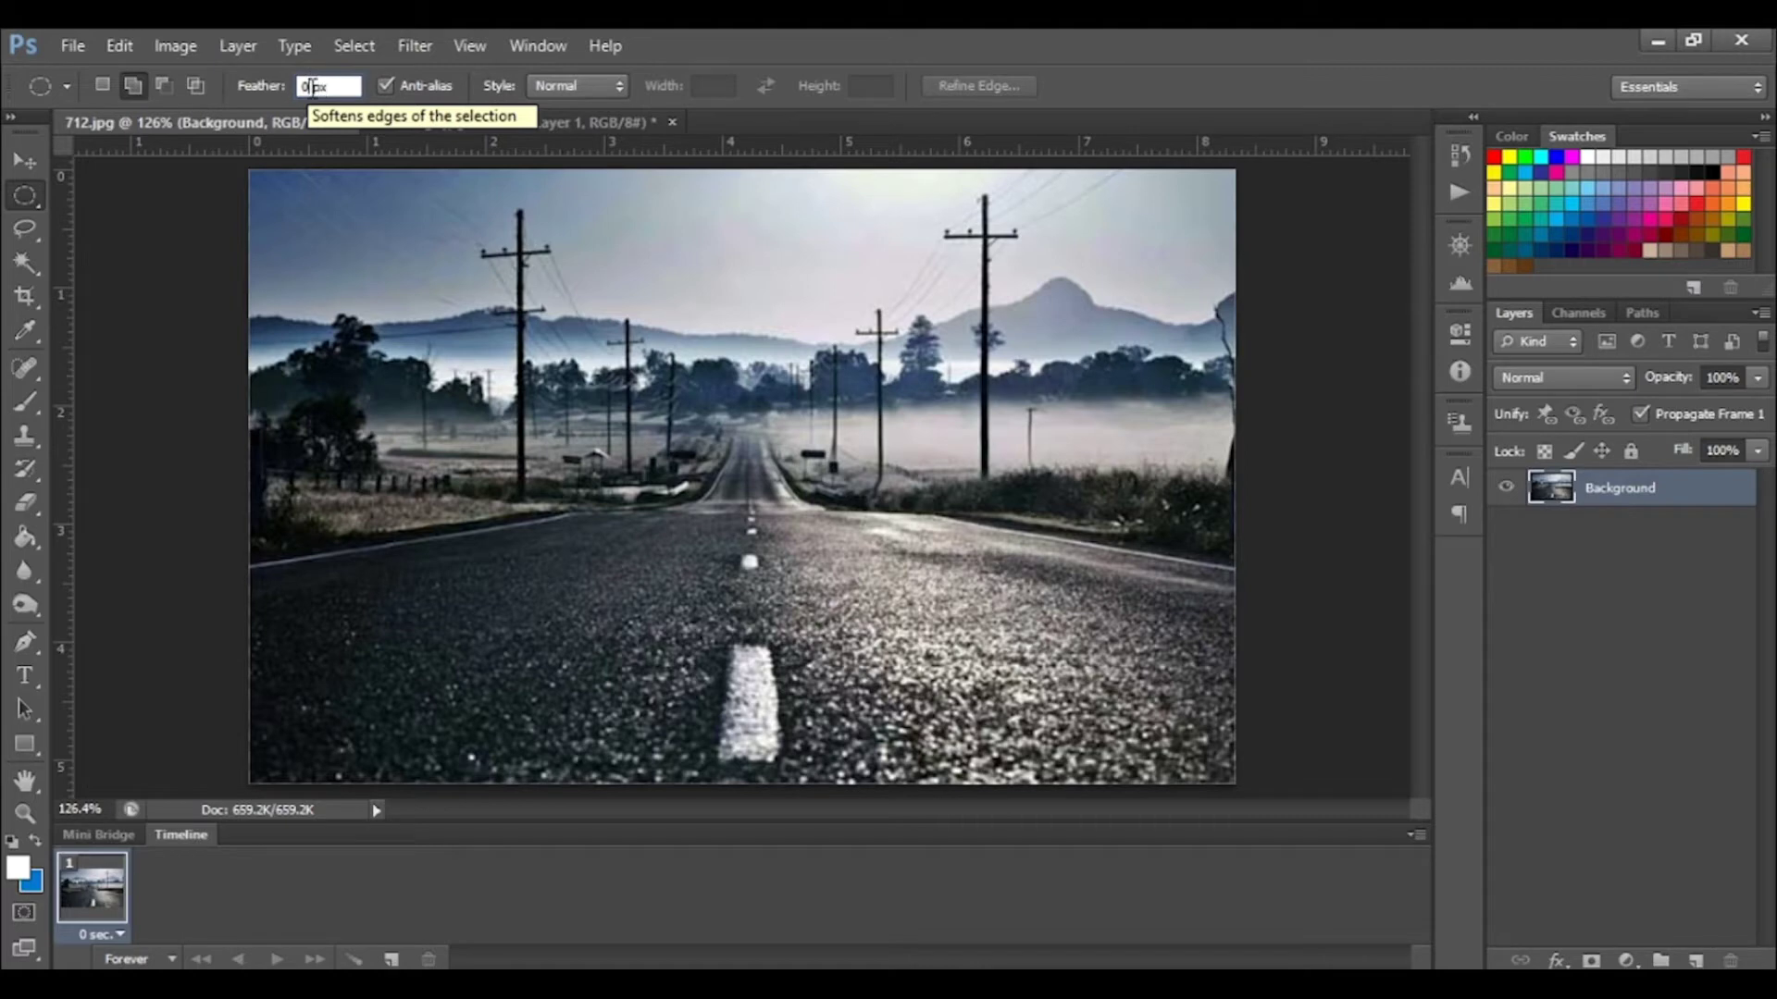
type("25")
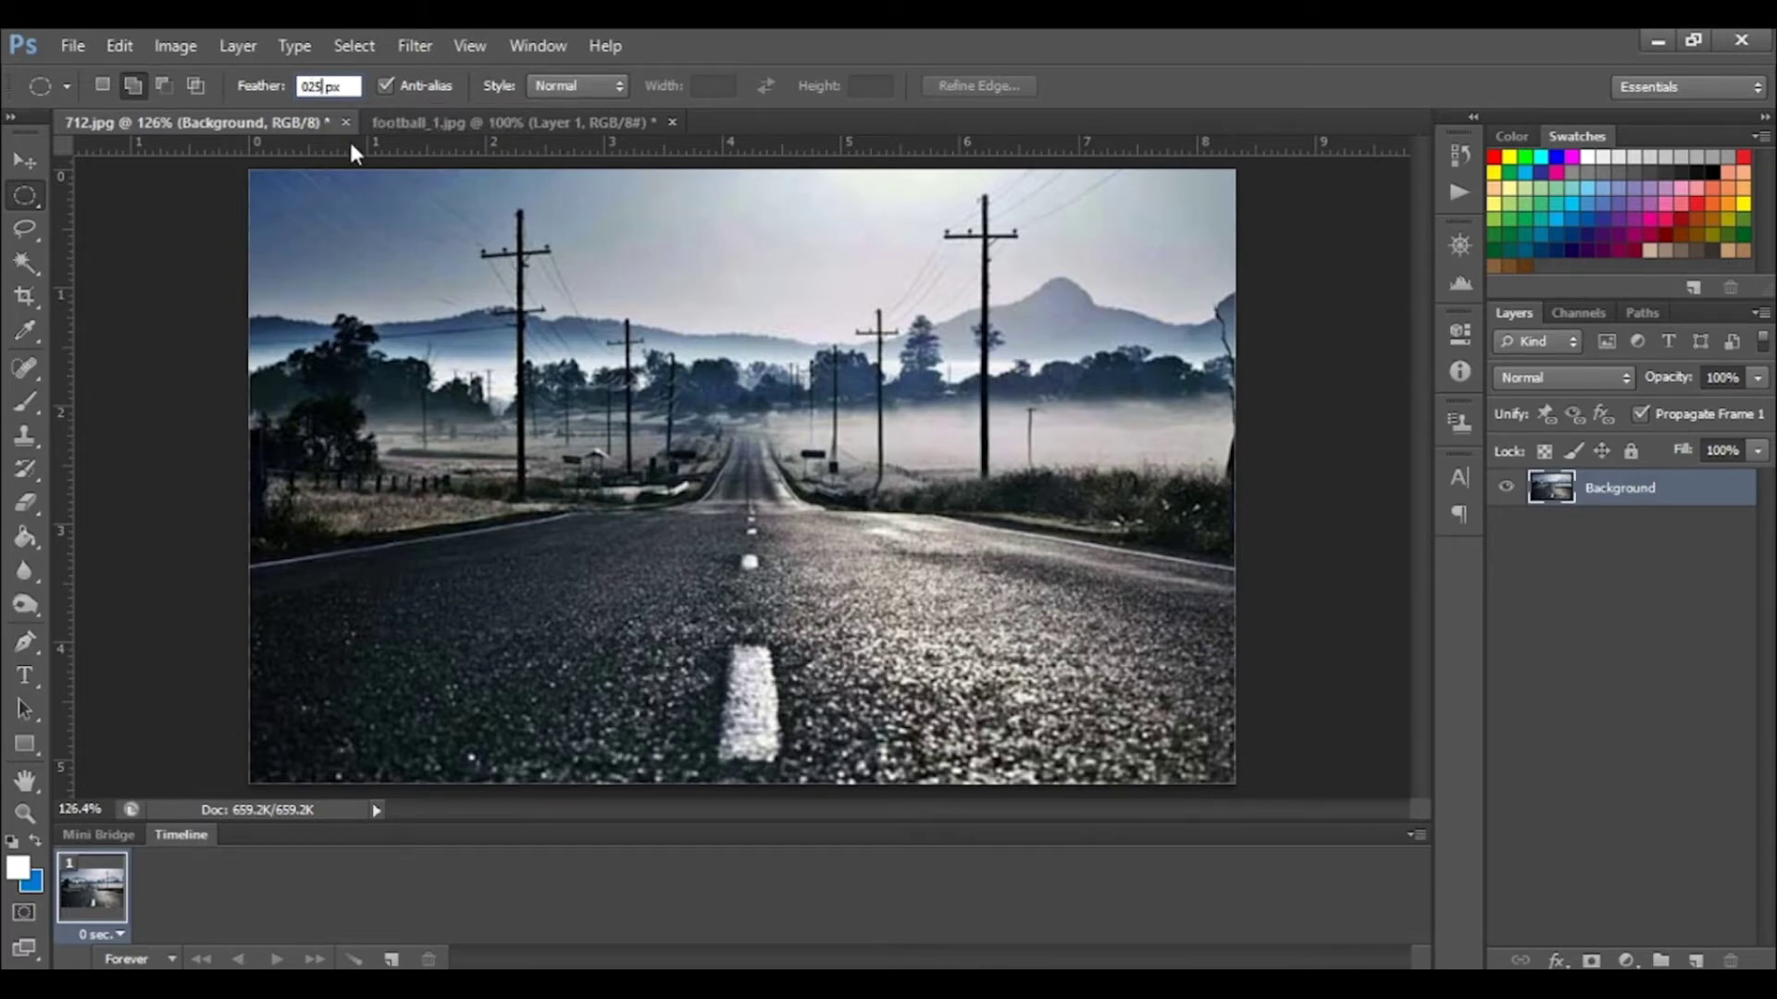
key("Return")
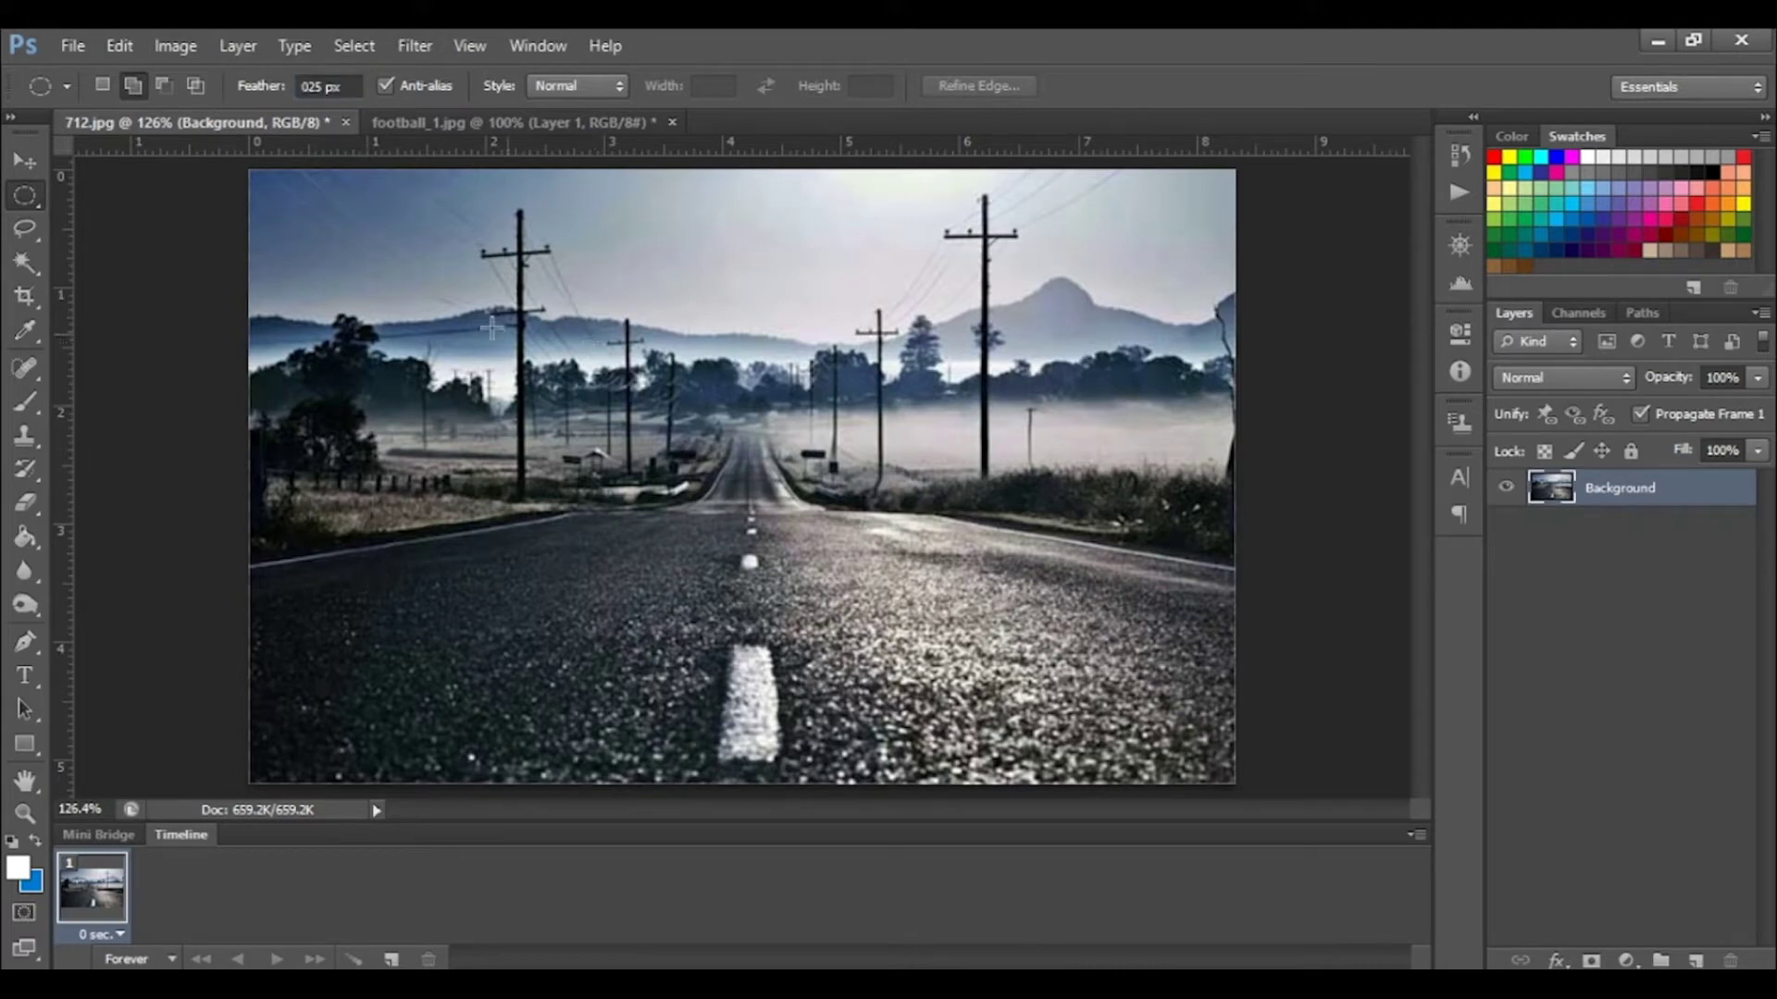
left_click(132, 86)
left_click_drag(743, 440, 930, 589)
left_click_drag(518, 269, 682, 567)
left_click_drag(761, 345, 1106, 566)
left_click_drag(833, 495, 536, 682)
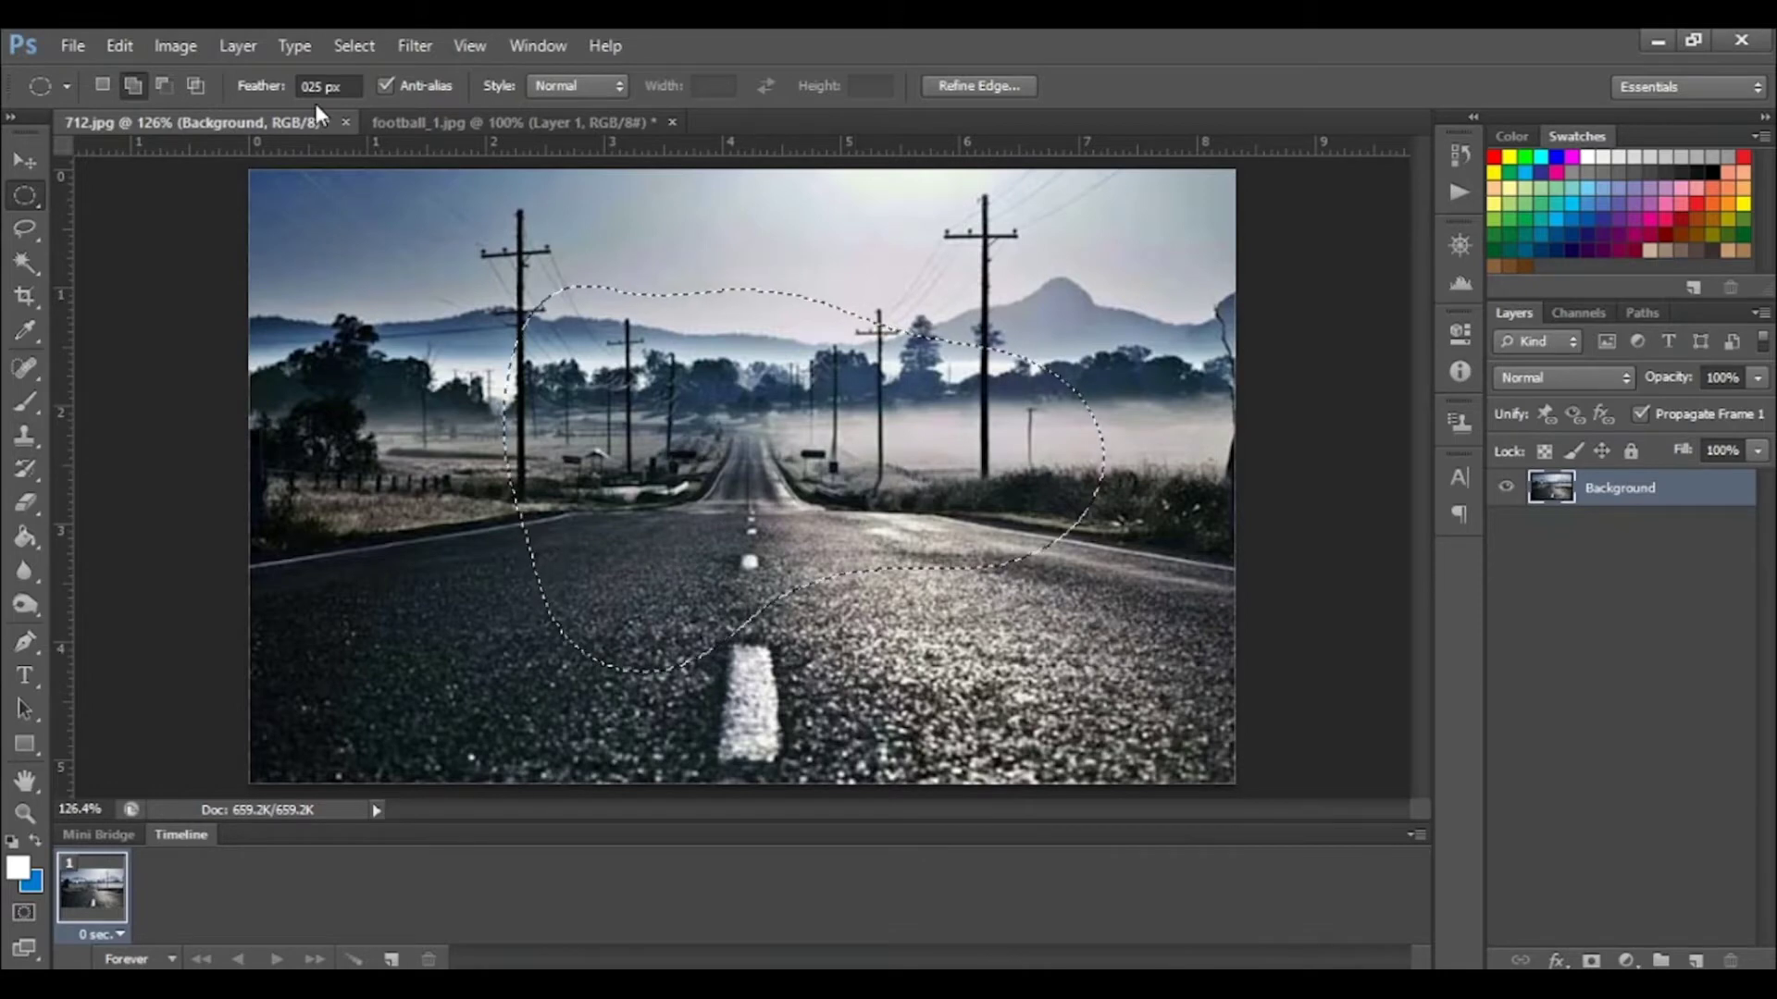
left_click(167, 87)
left_click_drag(838, 250, 744, 407)
mouse_move(1064, 388)
left_mouse_down()
mouse_move(1092, 620)
mouse_move(1203, 639)
left_mouse_up()
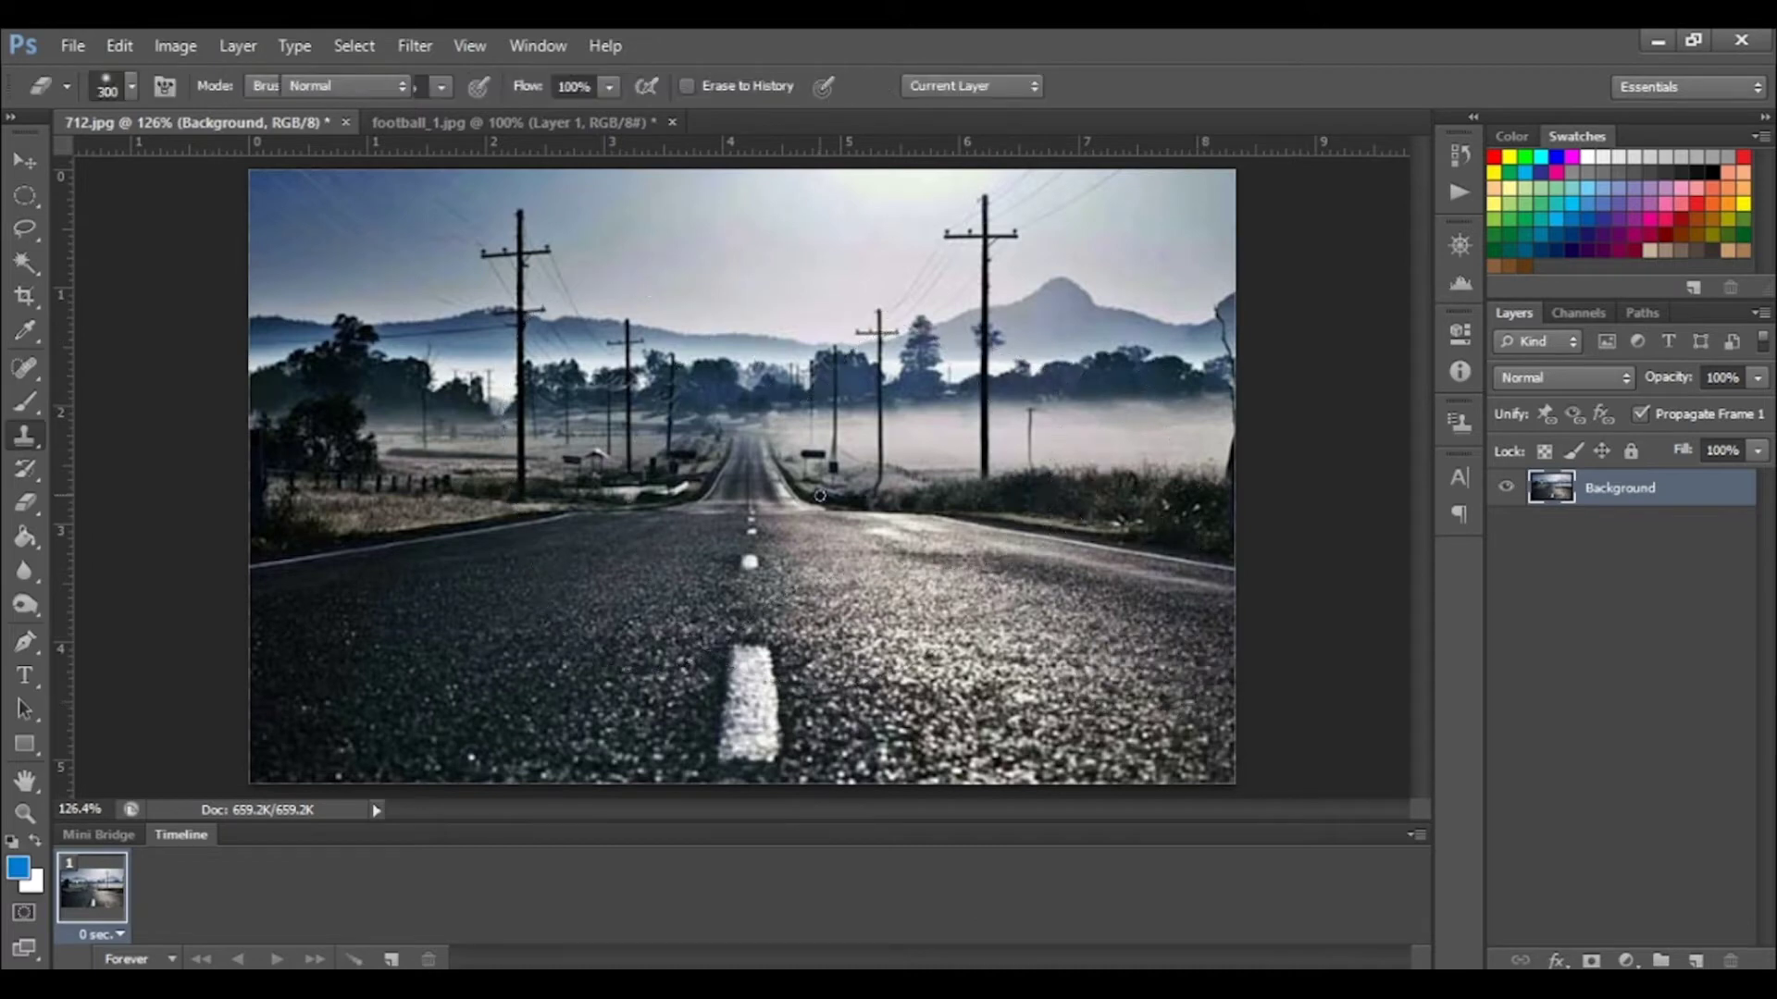
key("s")
key("v")
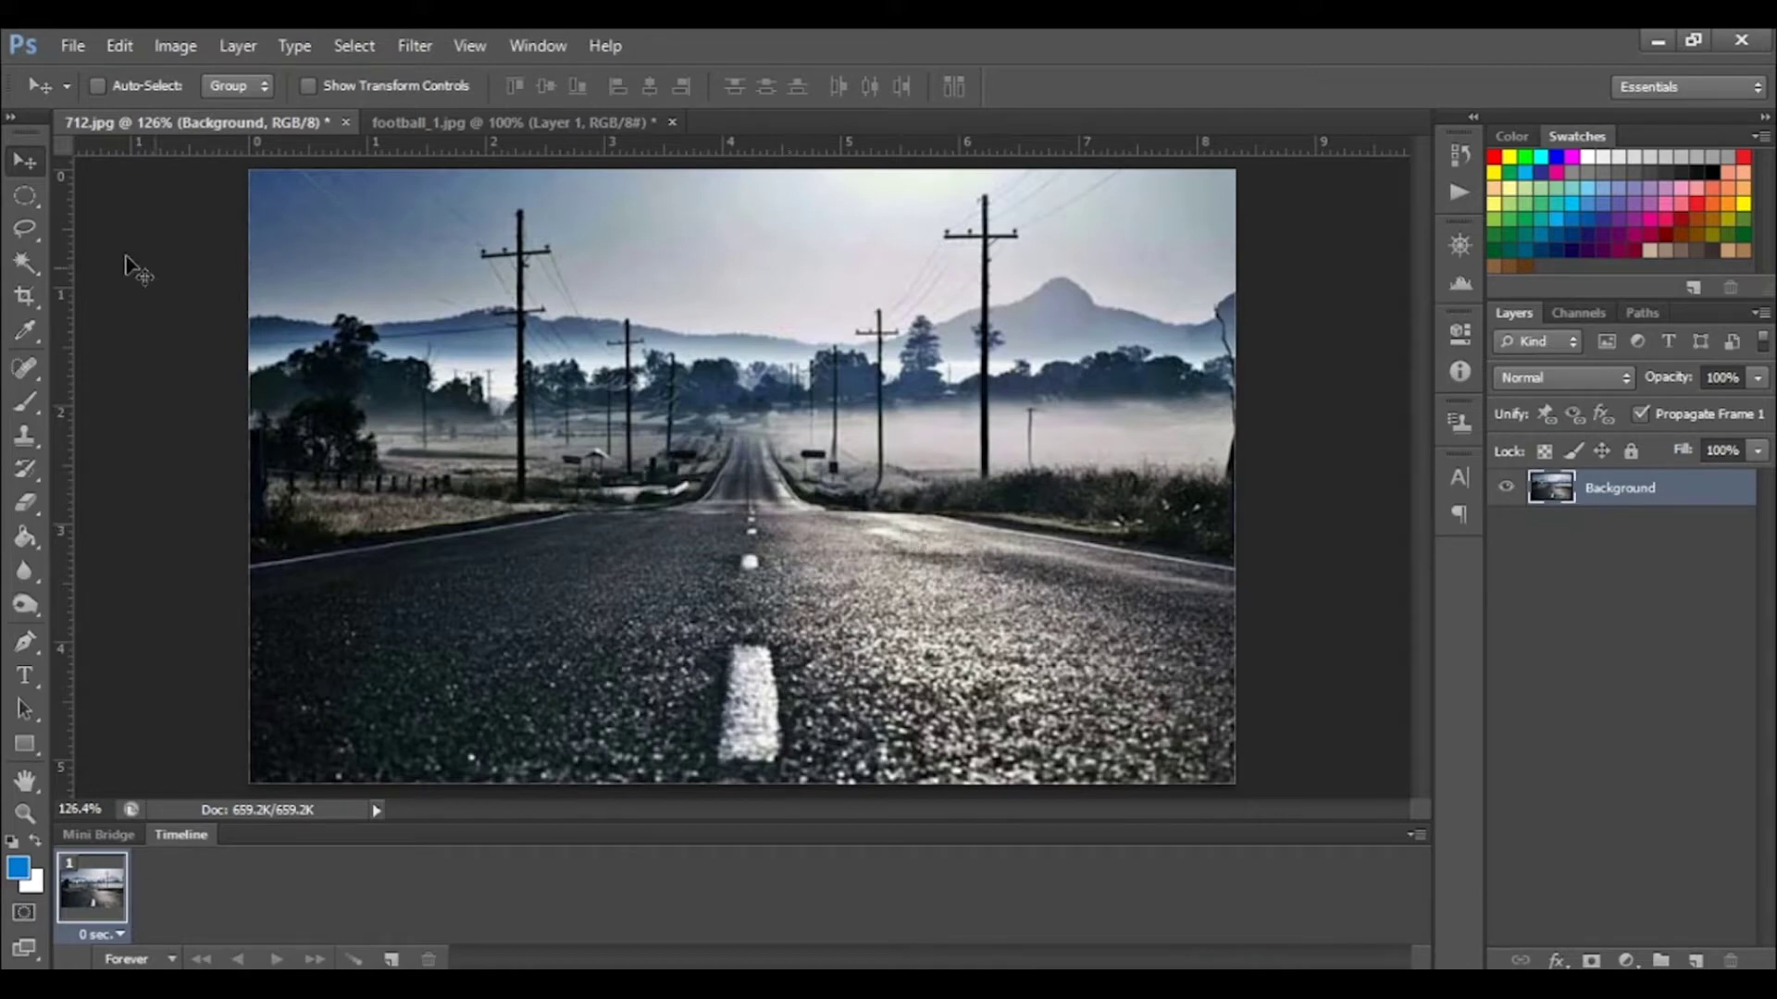
- Select a circle around the road's centre and delete its pixels, leaving a transparent hole
left_click(25, 197)
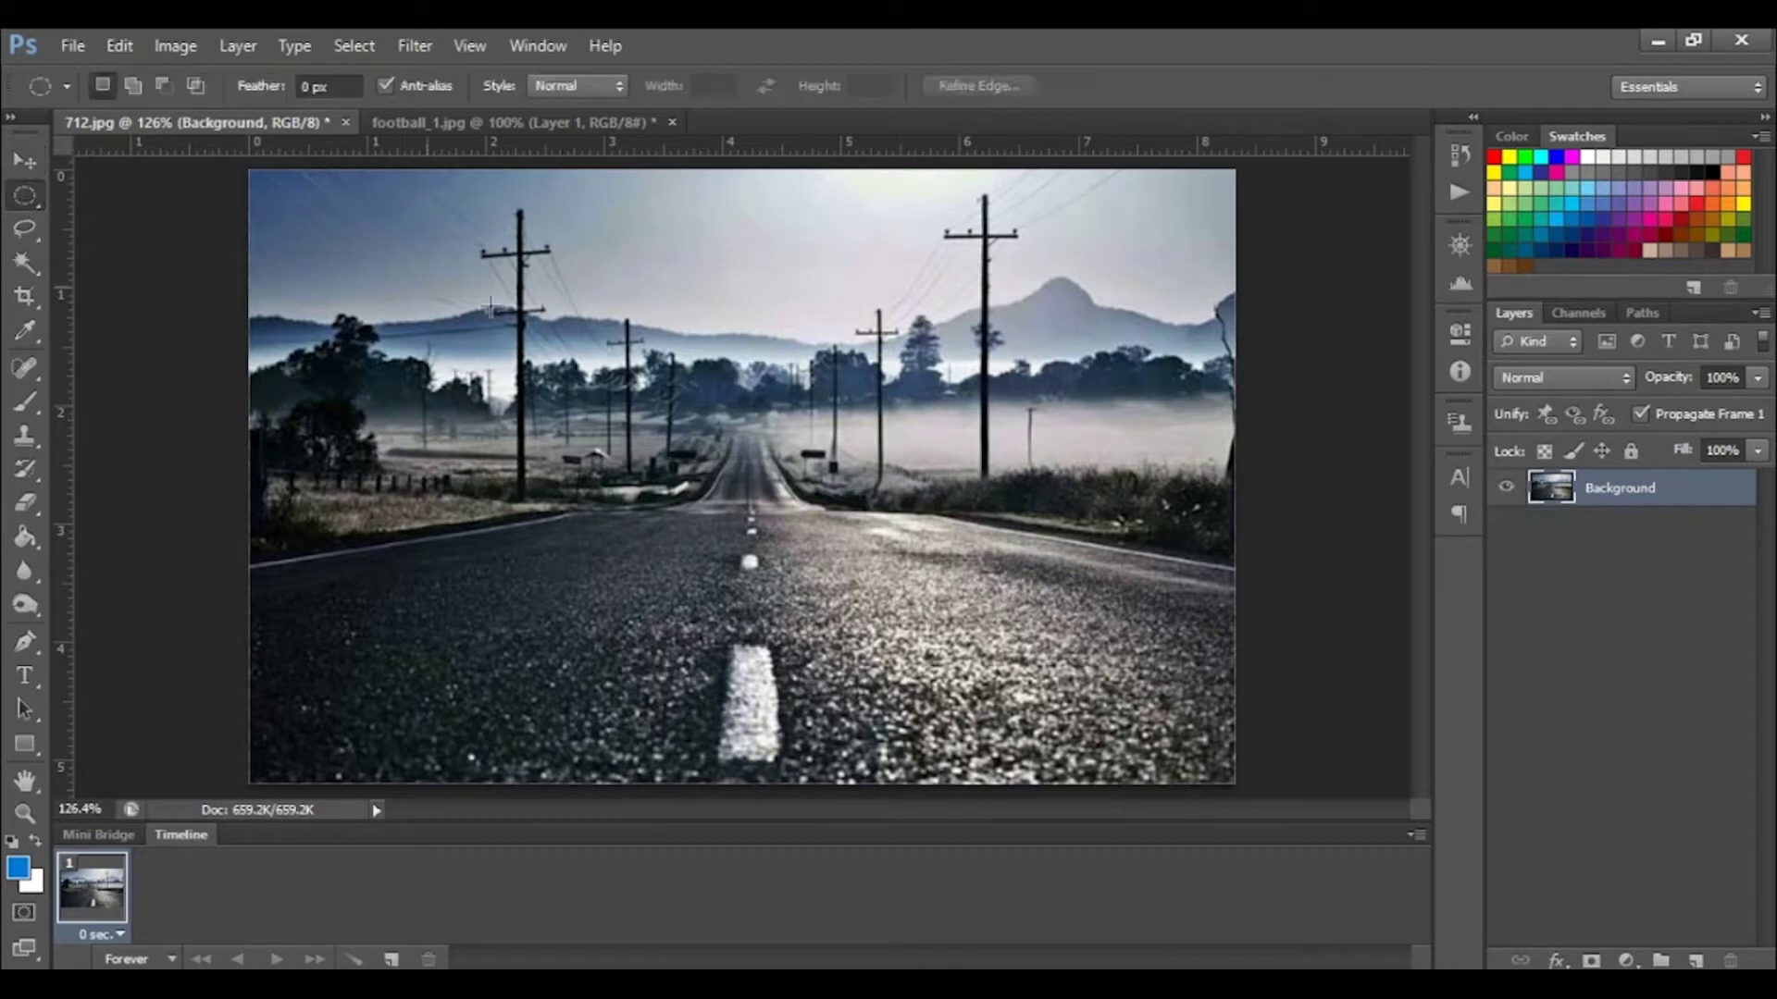
left_click_drag(495, 282, 823, 386)
left_click_drag(507, 354, 923, 707)
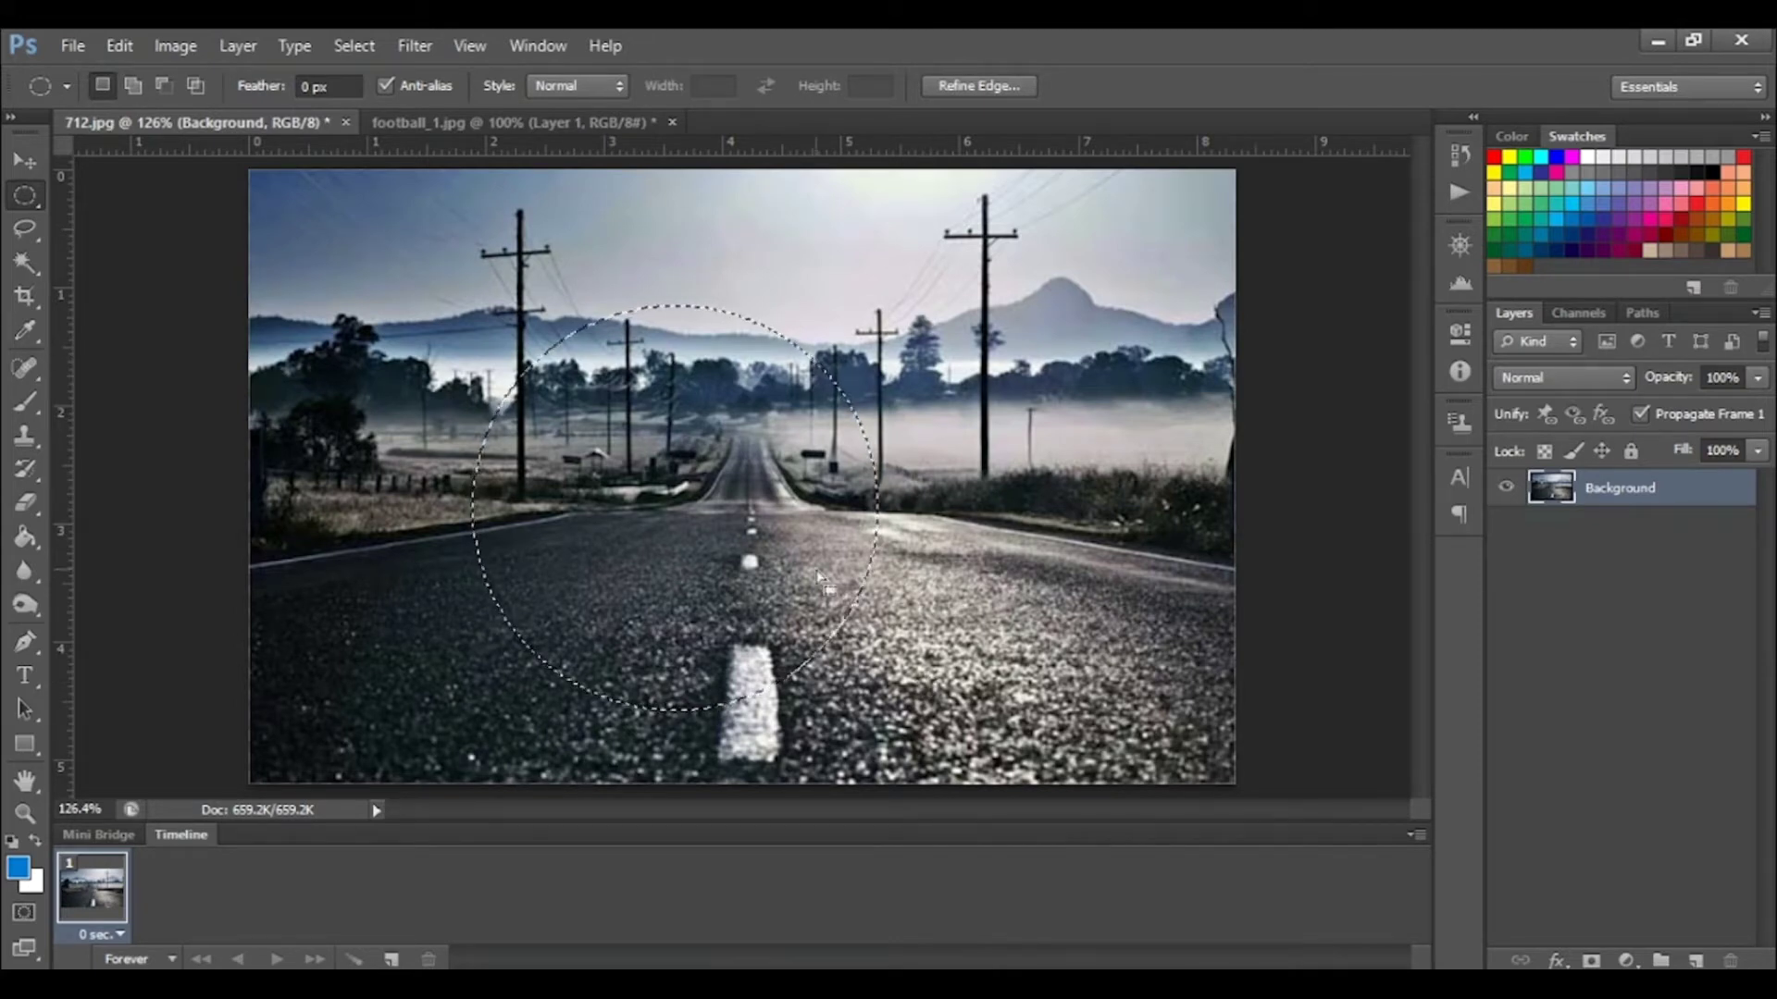
left_click(1060, 509)
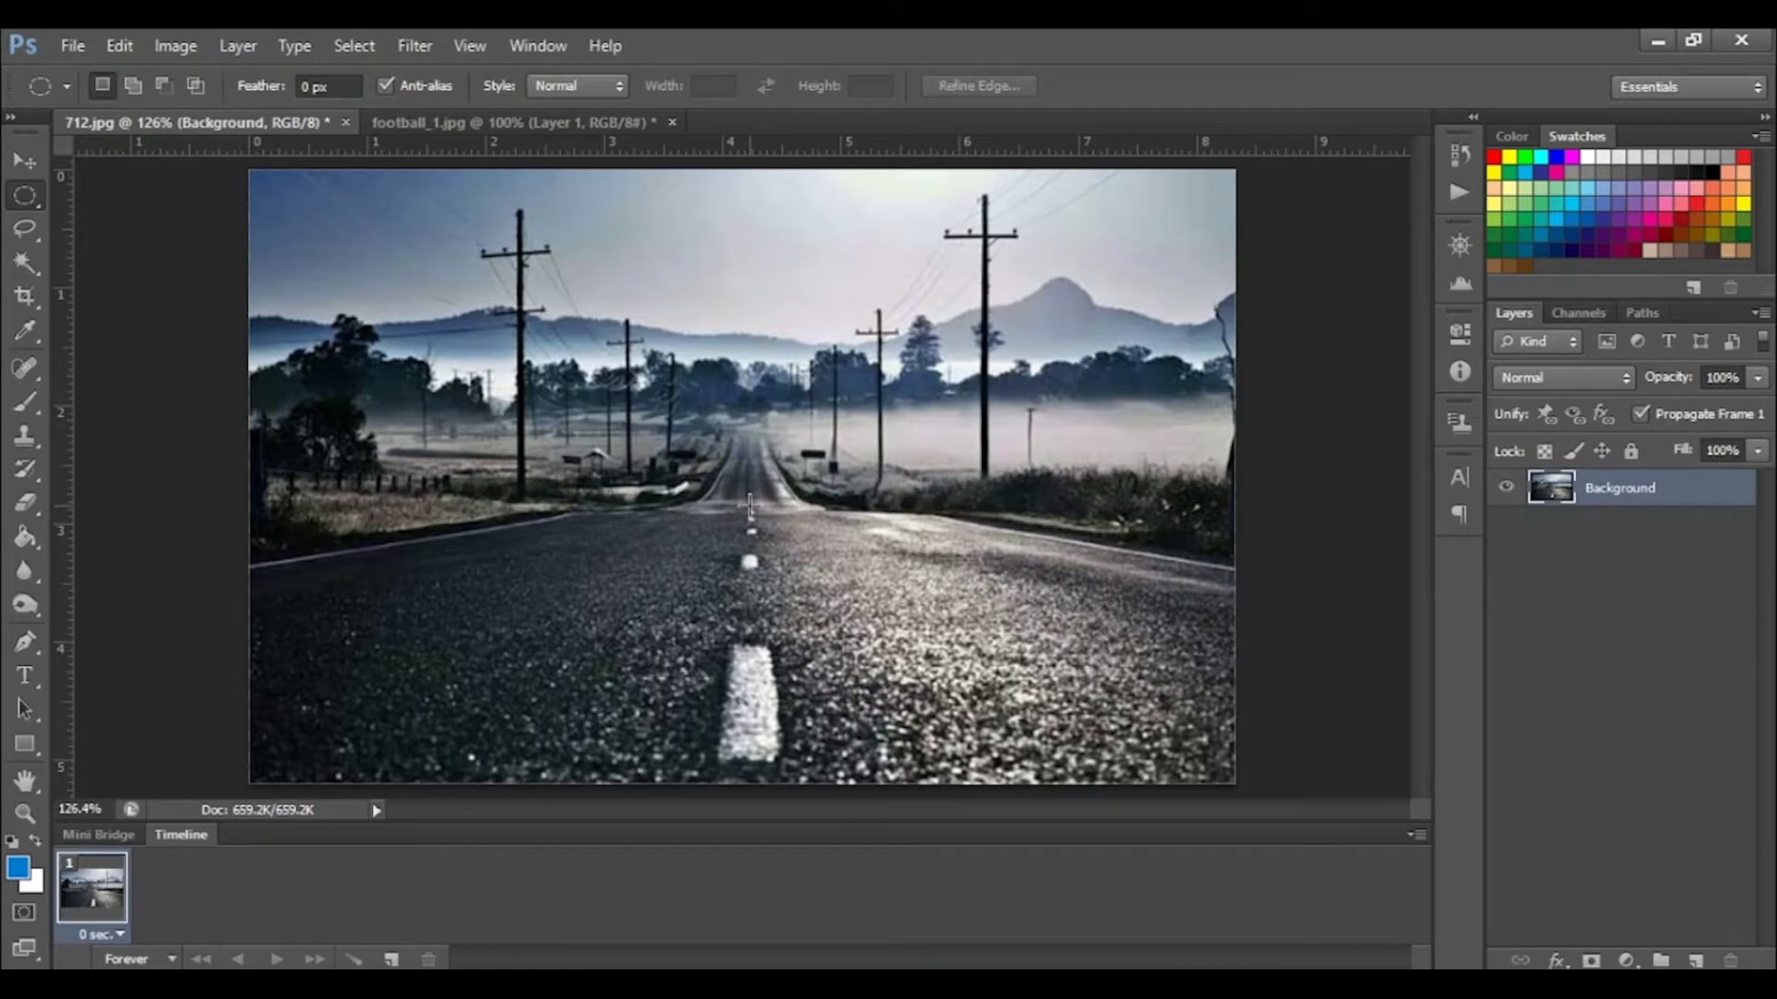
left_click_drag(750, 507, 1015, 746)
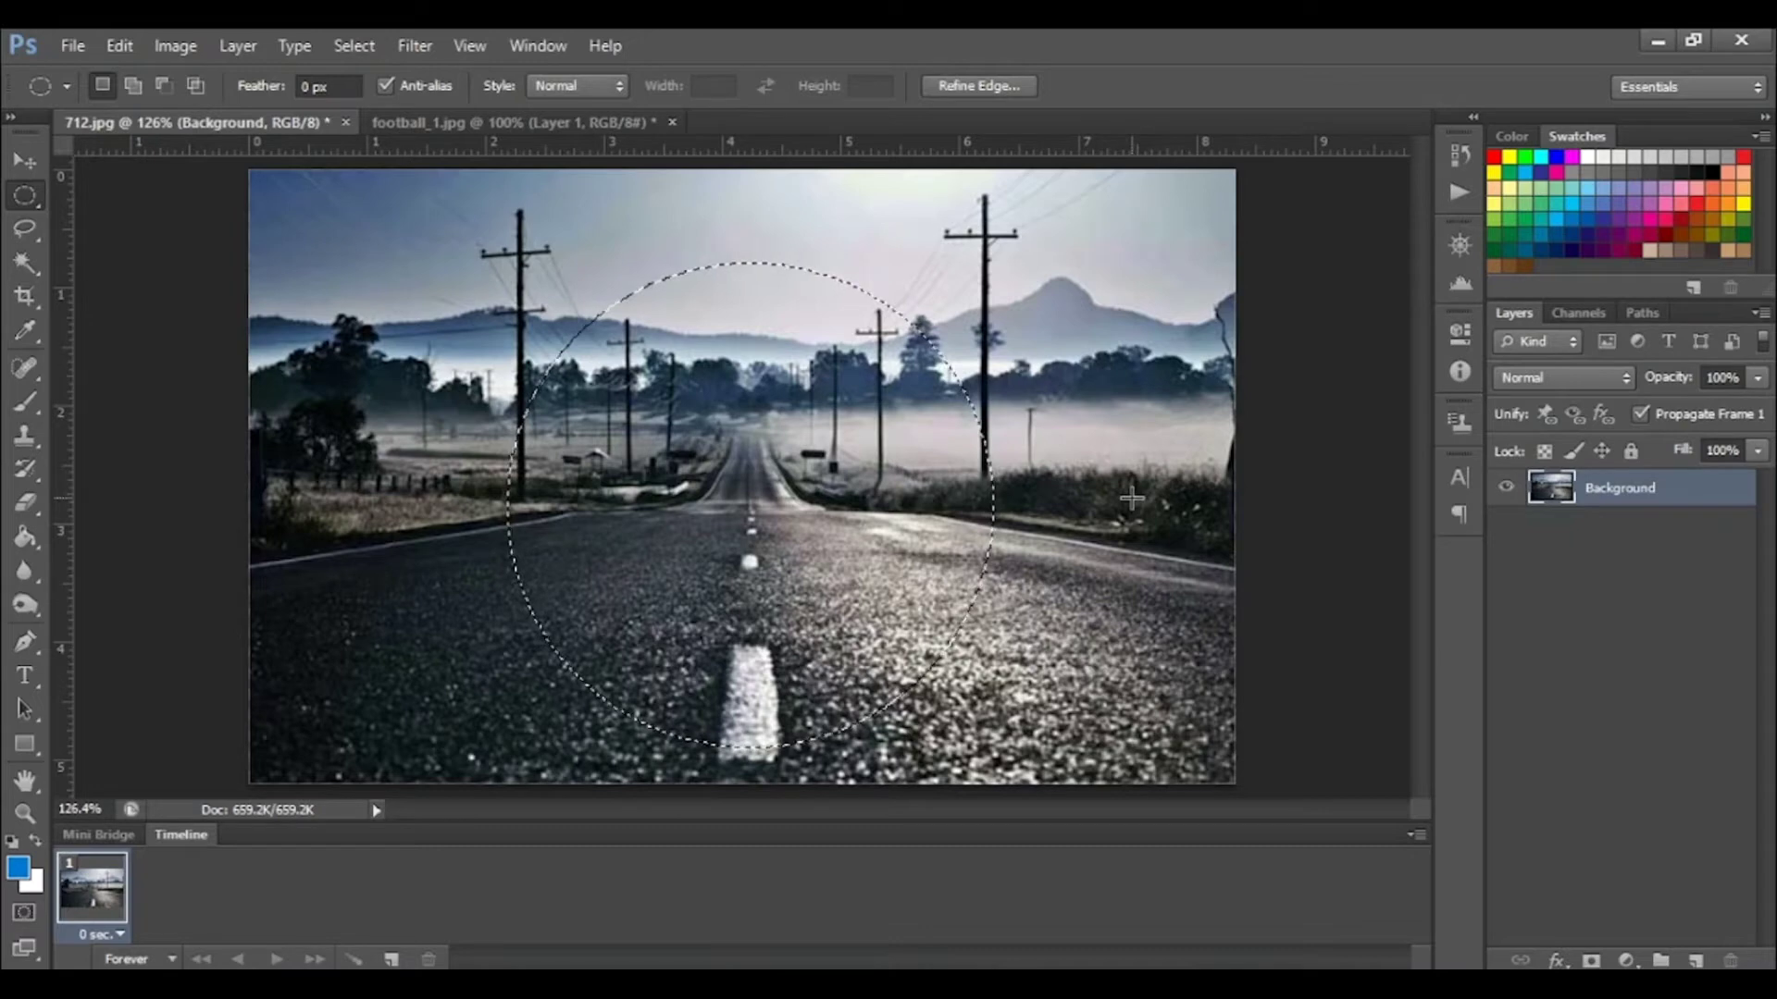
key("Delete")
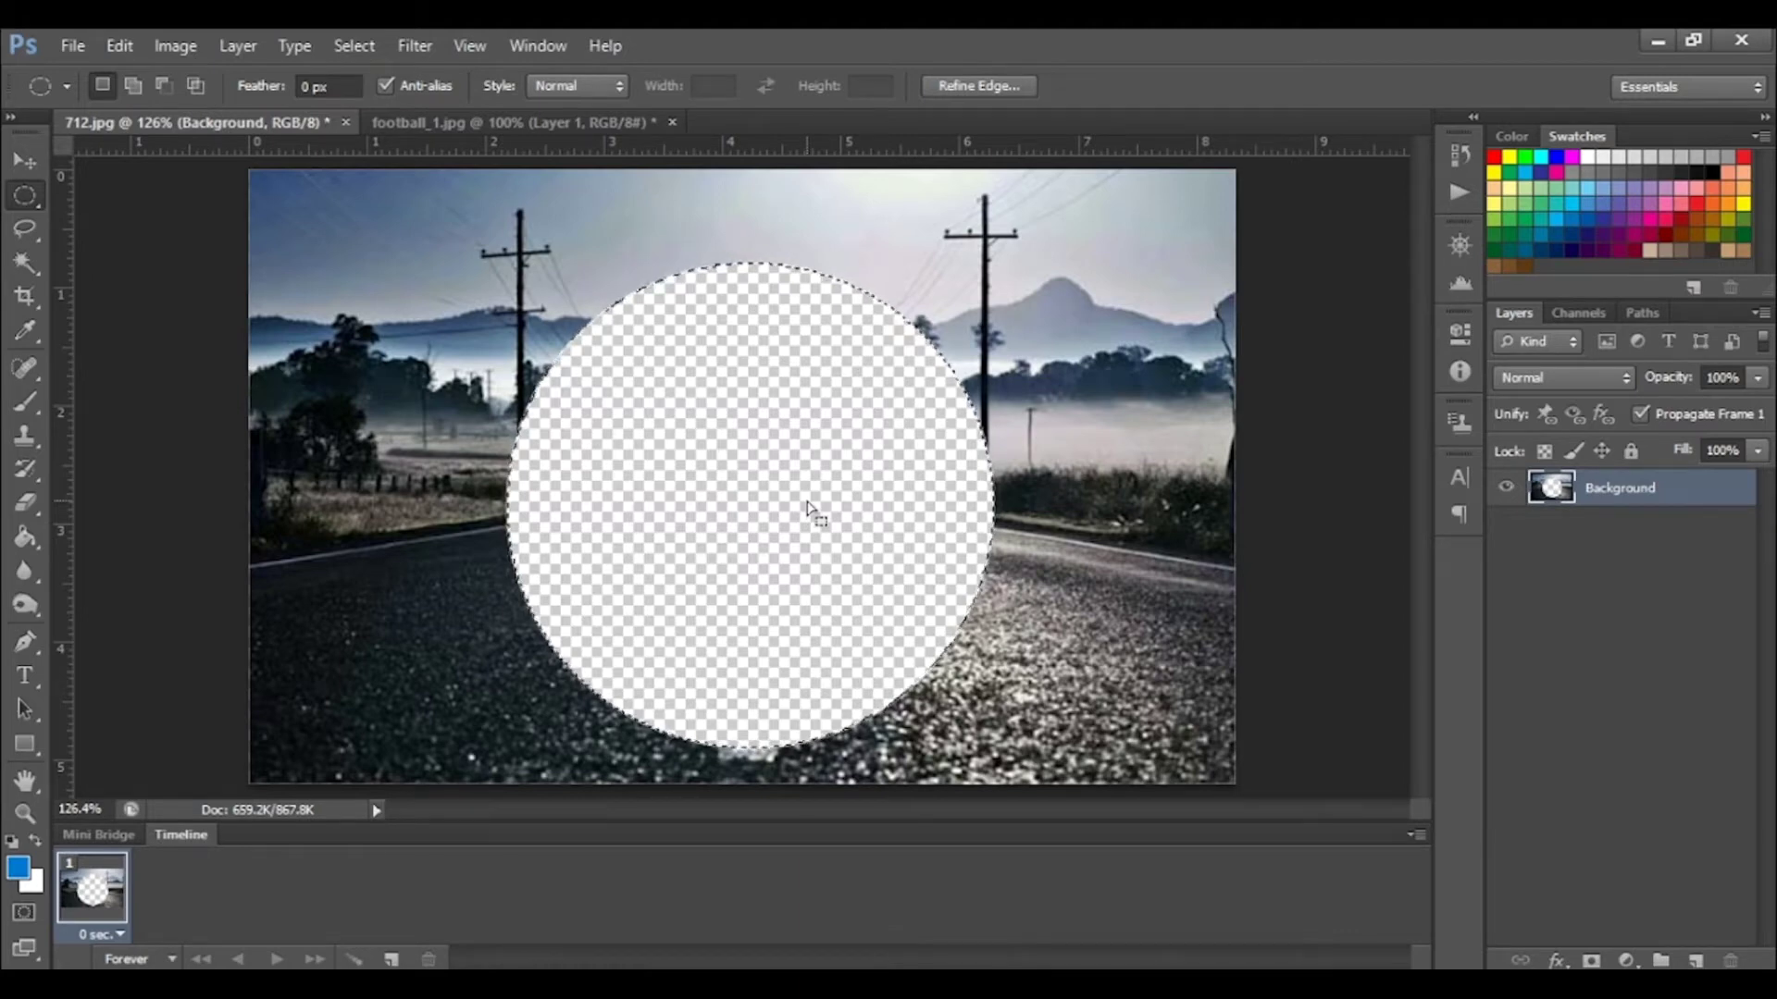
- Undo the hole, invert the selection, test-delete the outside, undo that, and deselect
key("ctrl+z")
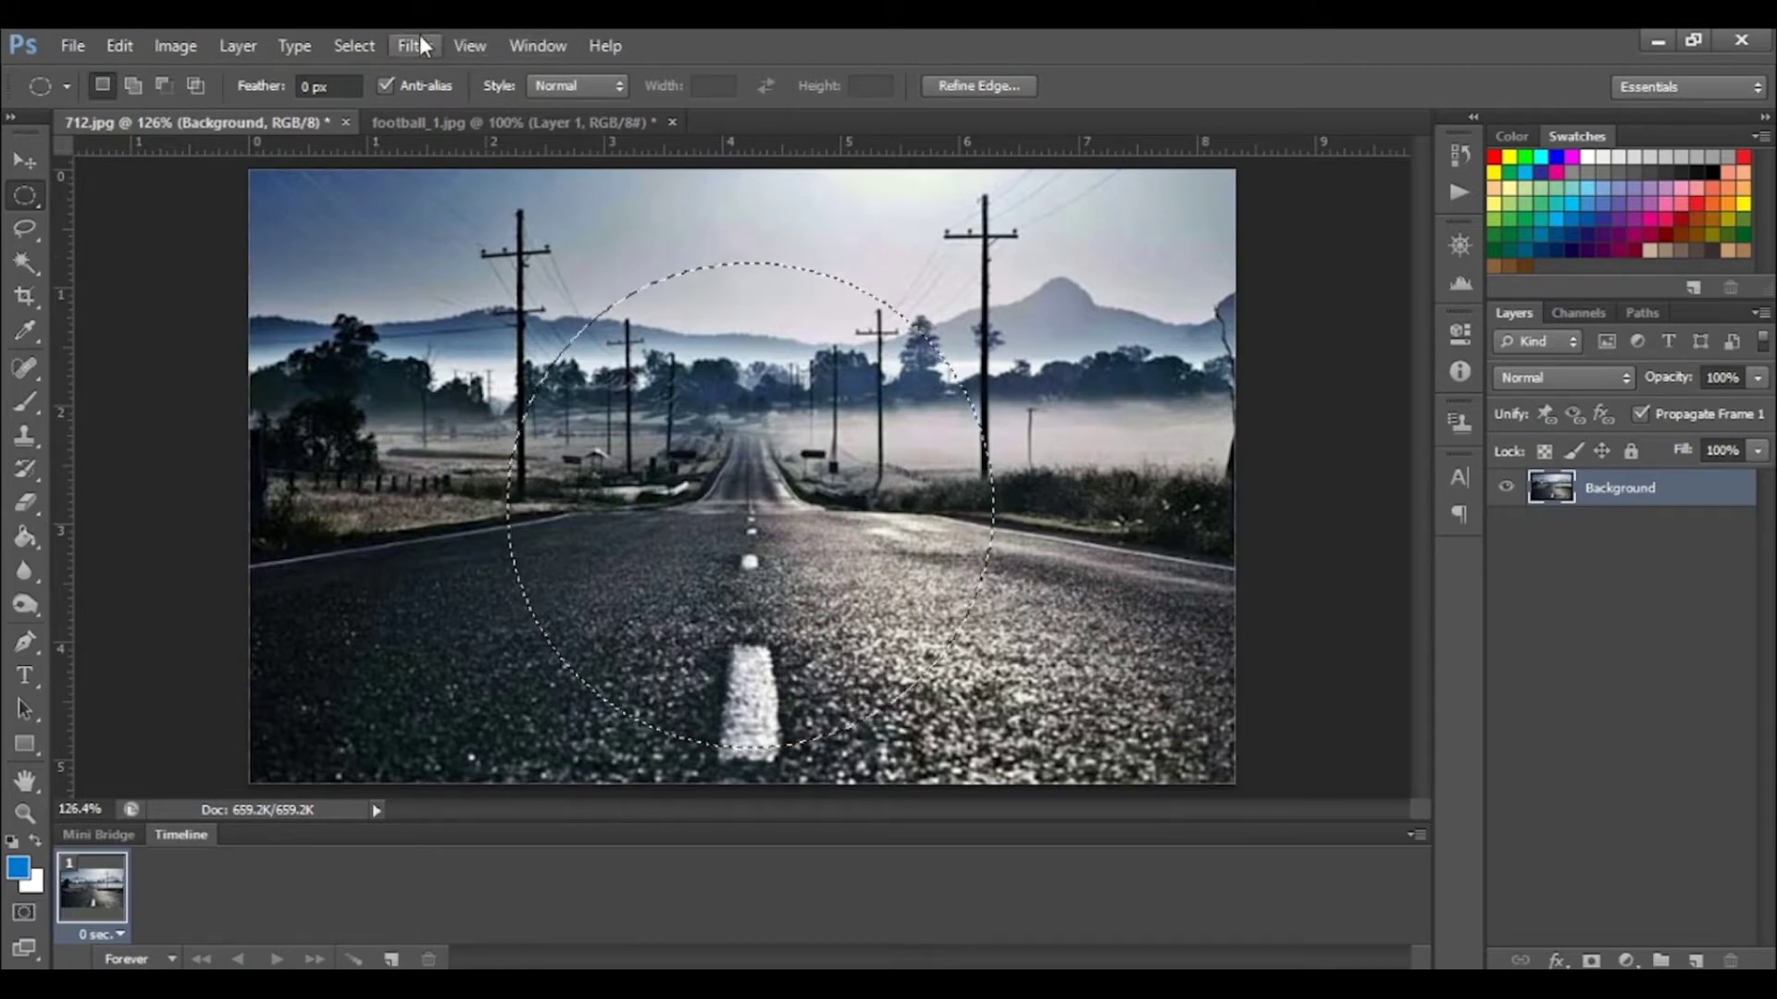
left_click(366, 44)
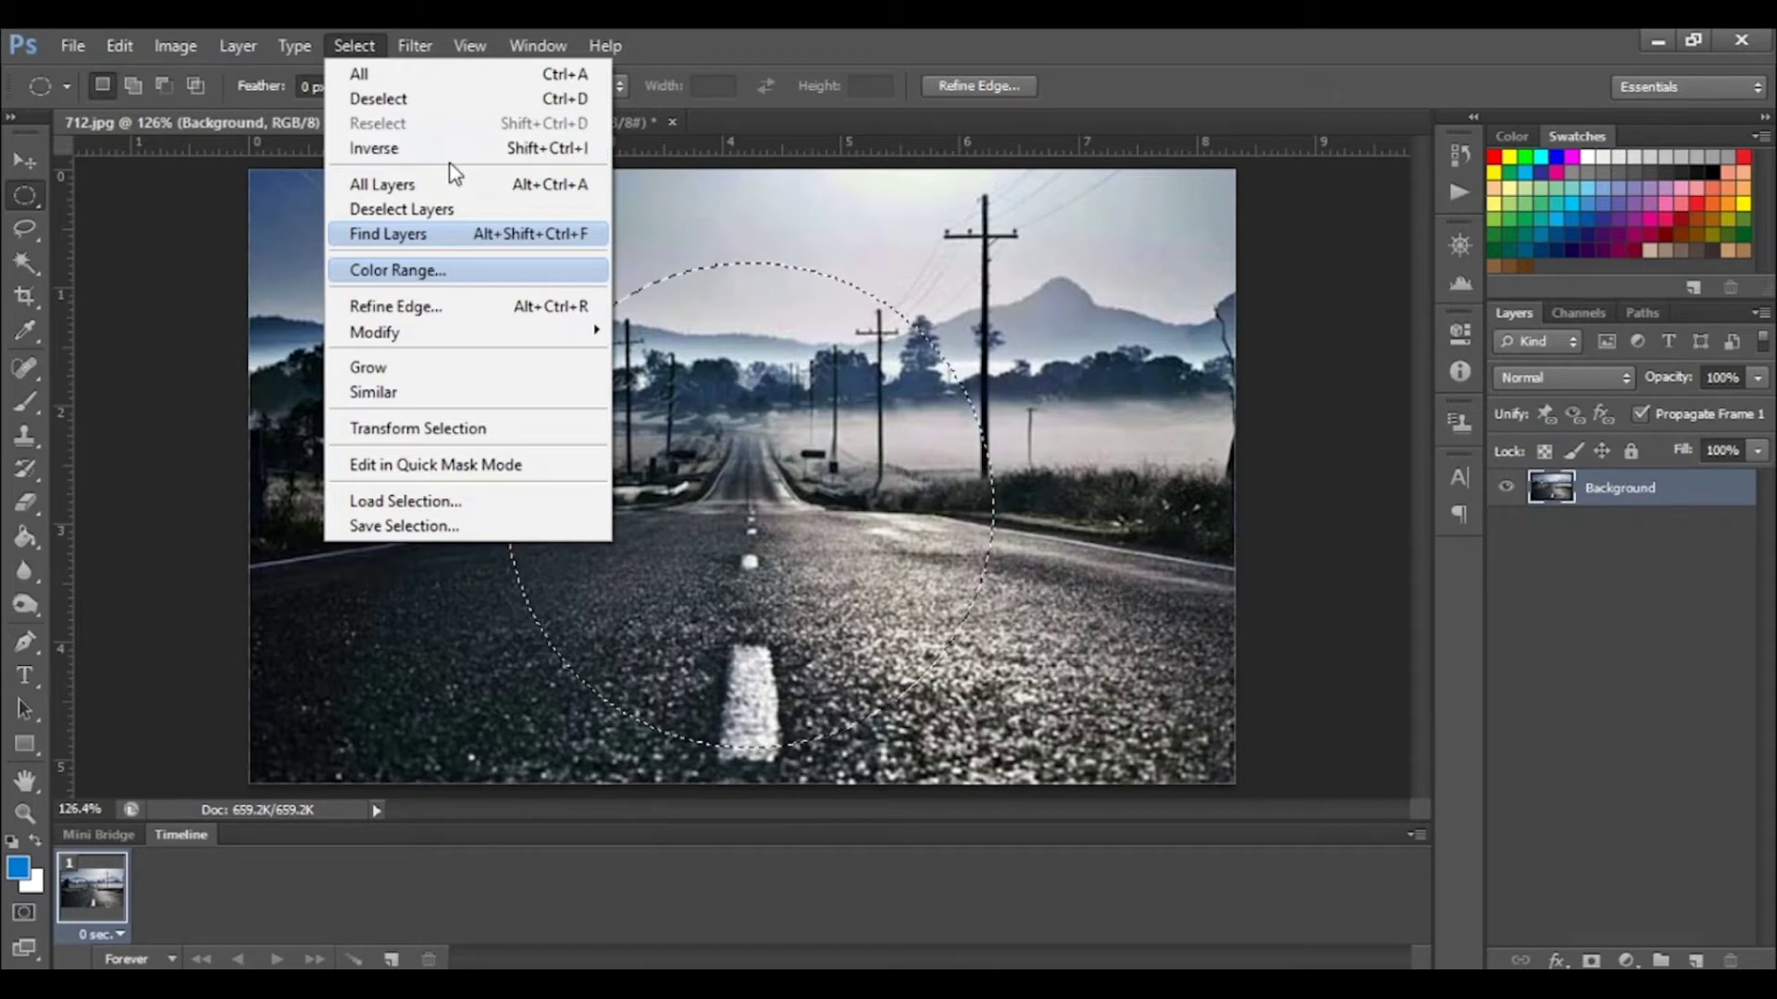
left_click(396, 154)
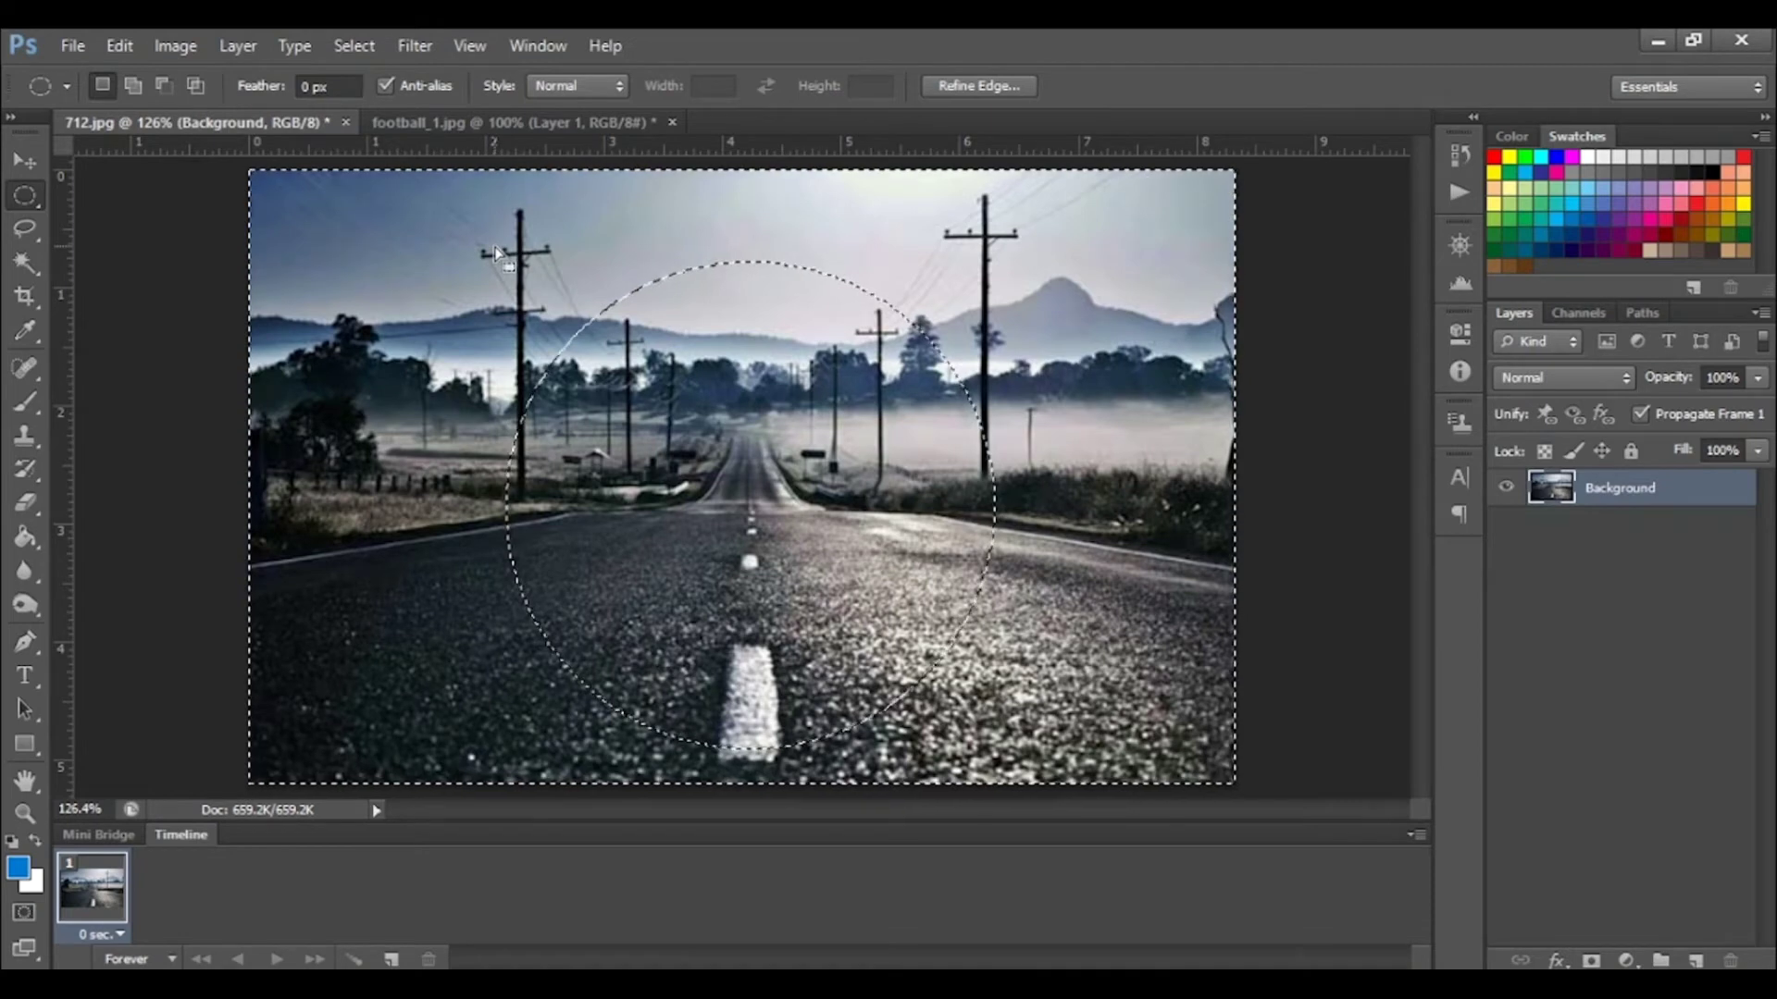
key("Delete")
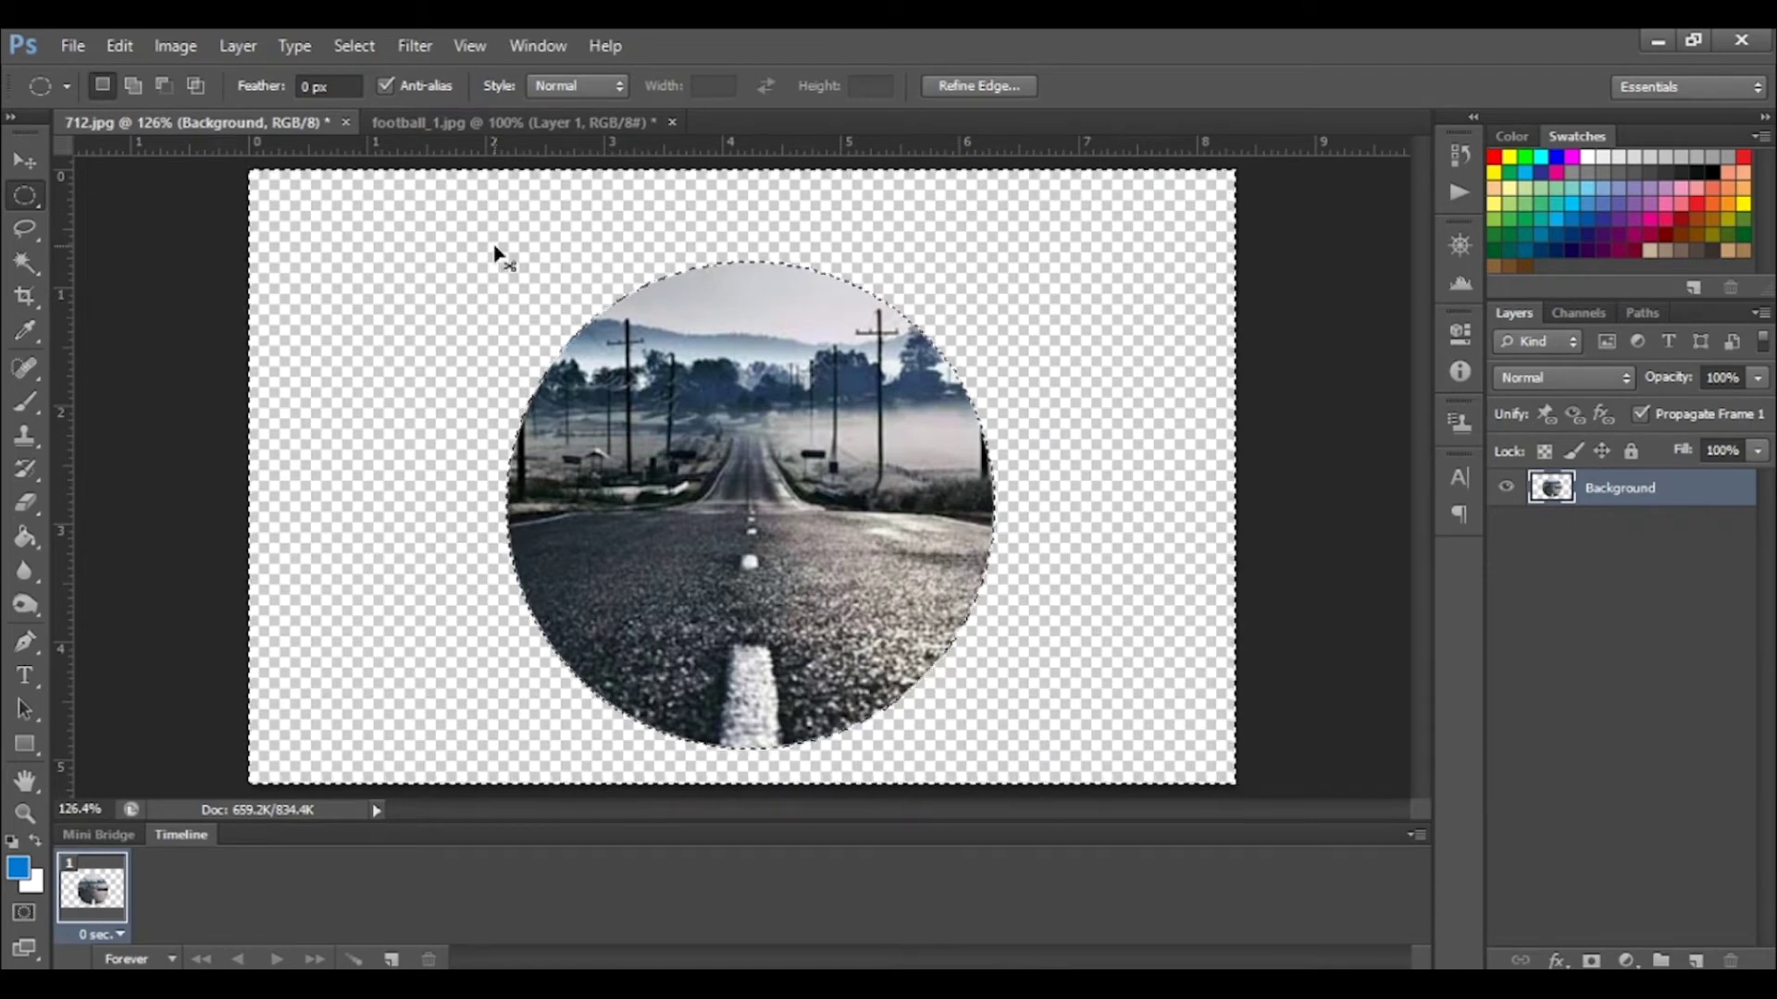
key("ctrl+z")
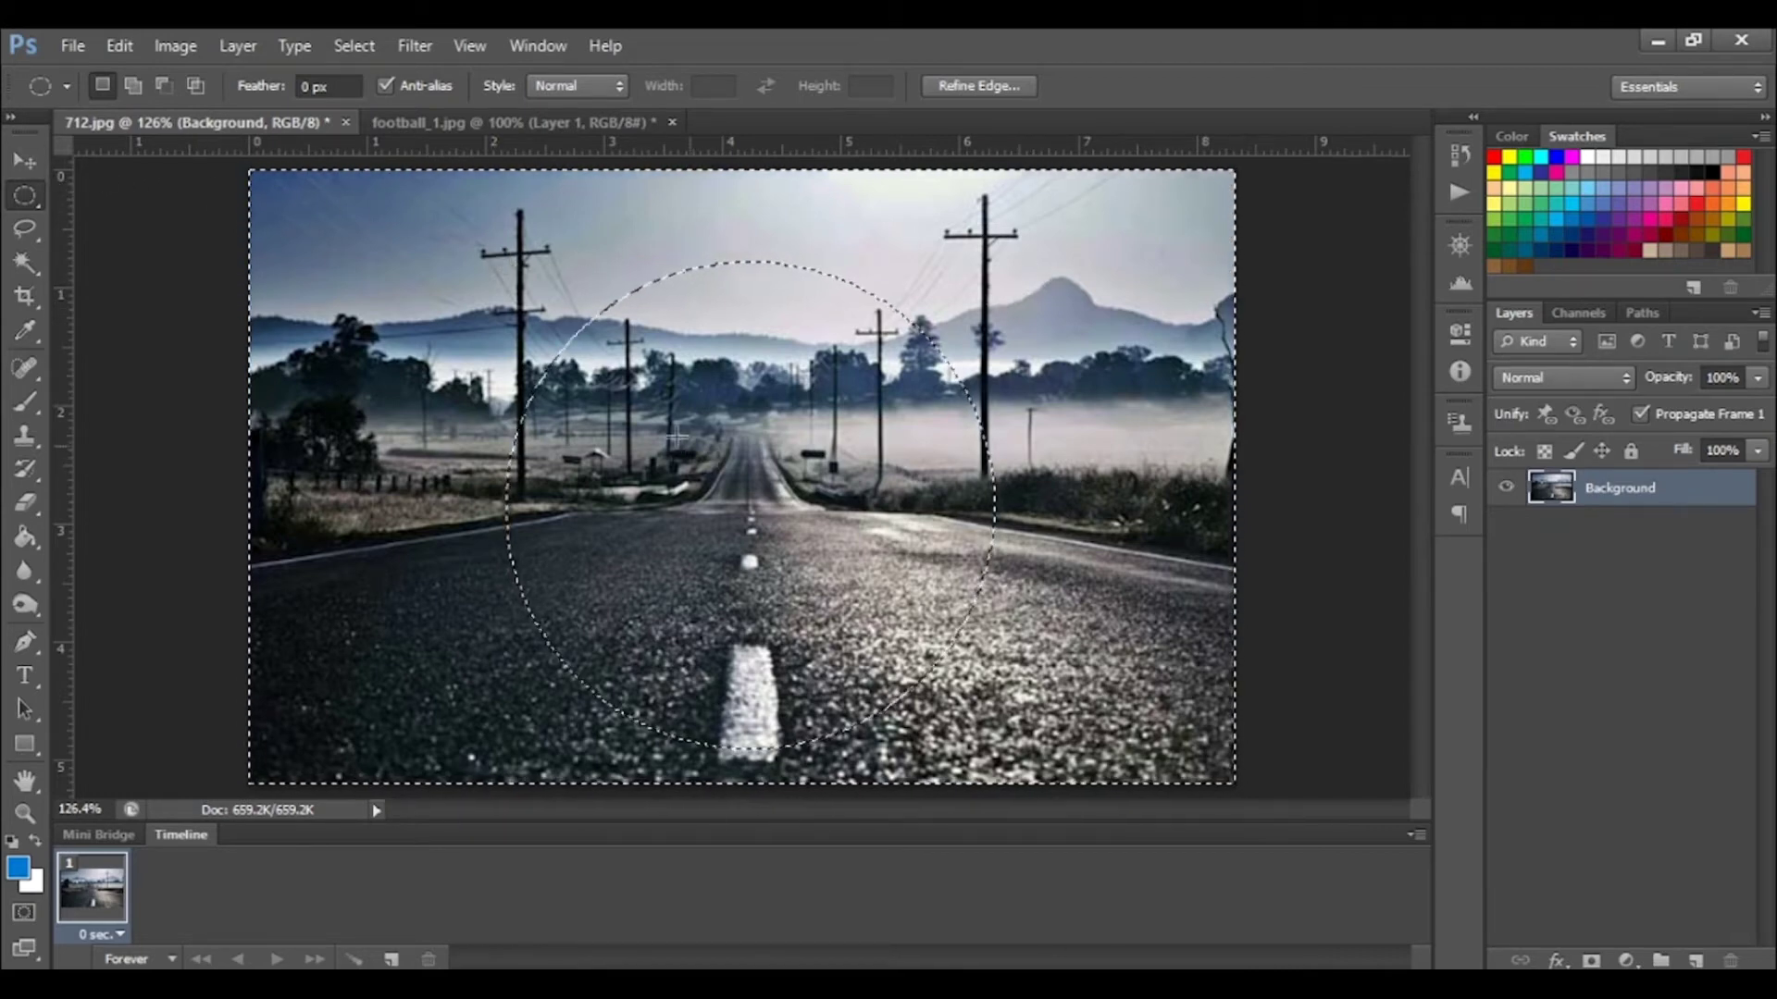
key("ctrl+d")
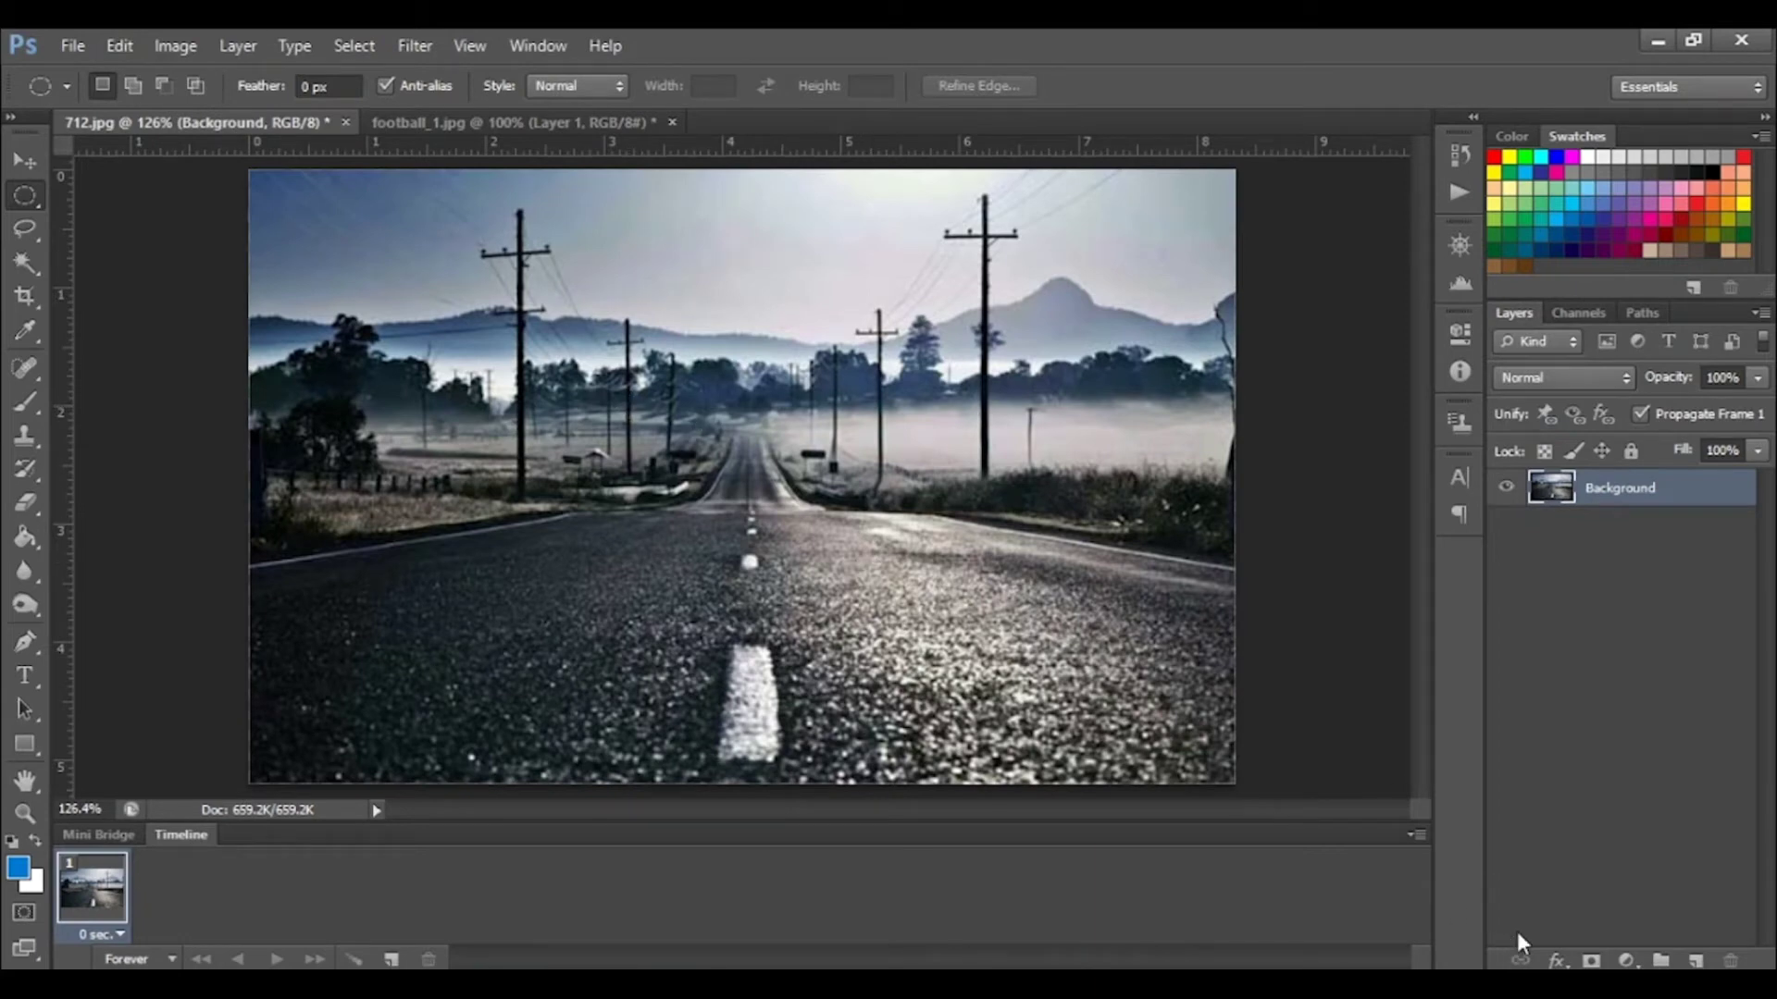
- Add an empty Layer 1 above Background and draw a circular selection over the road on it
left_click(1697, 962)
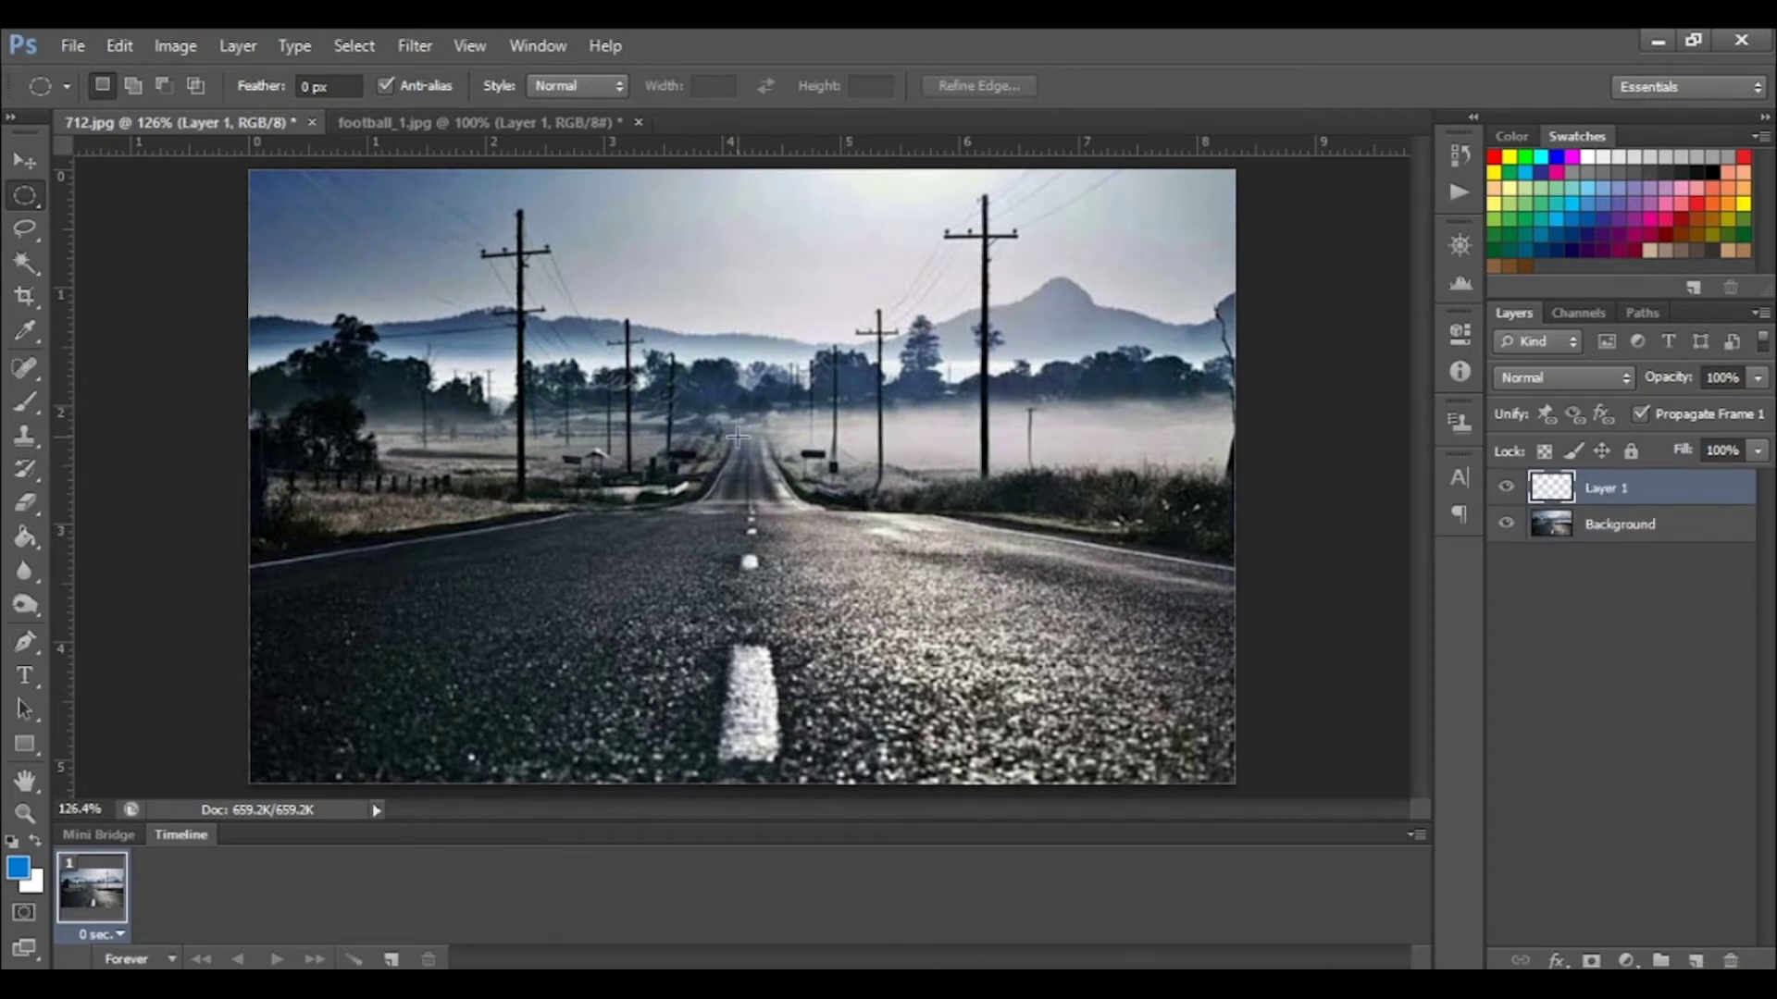
left_click(1703, 527)
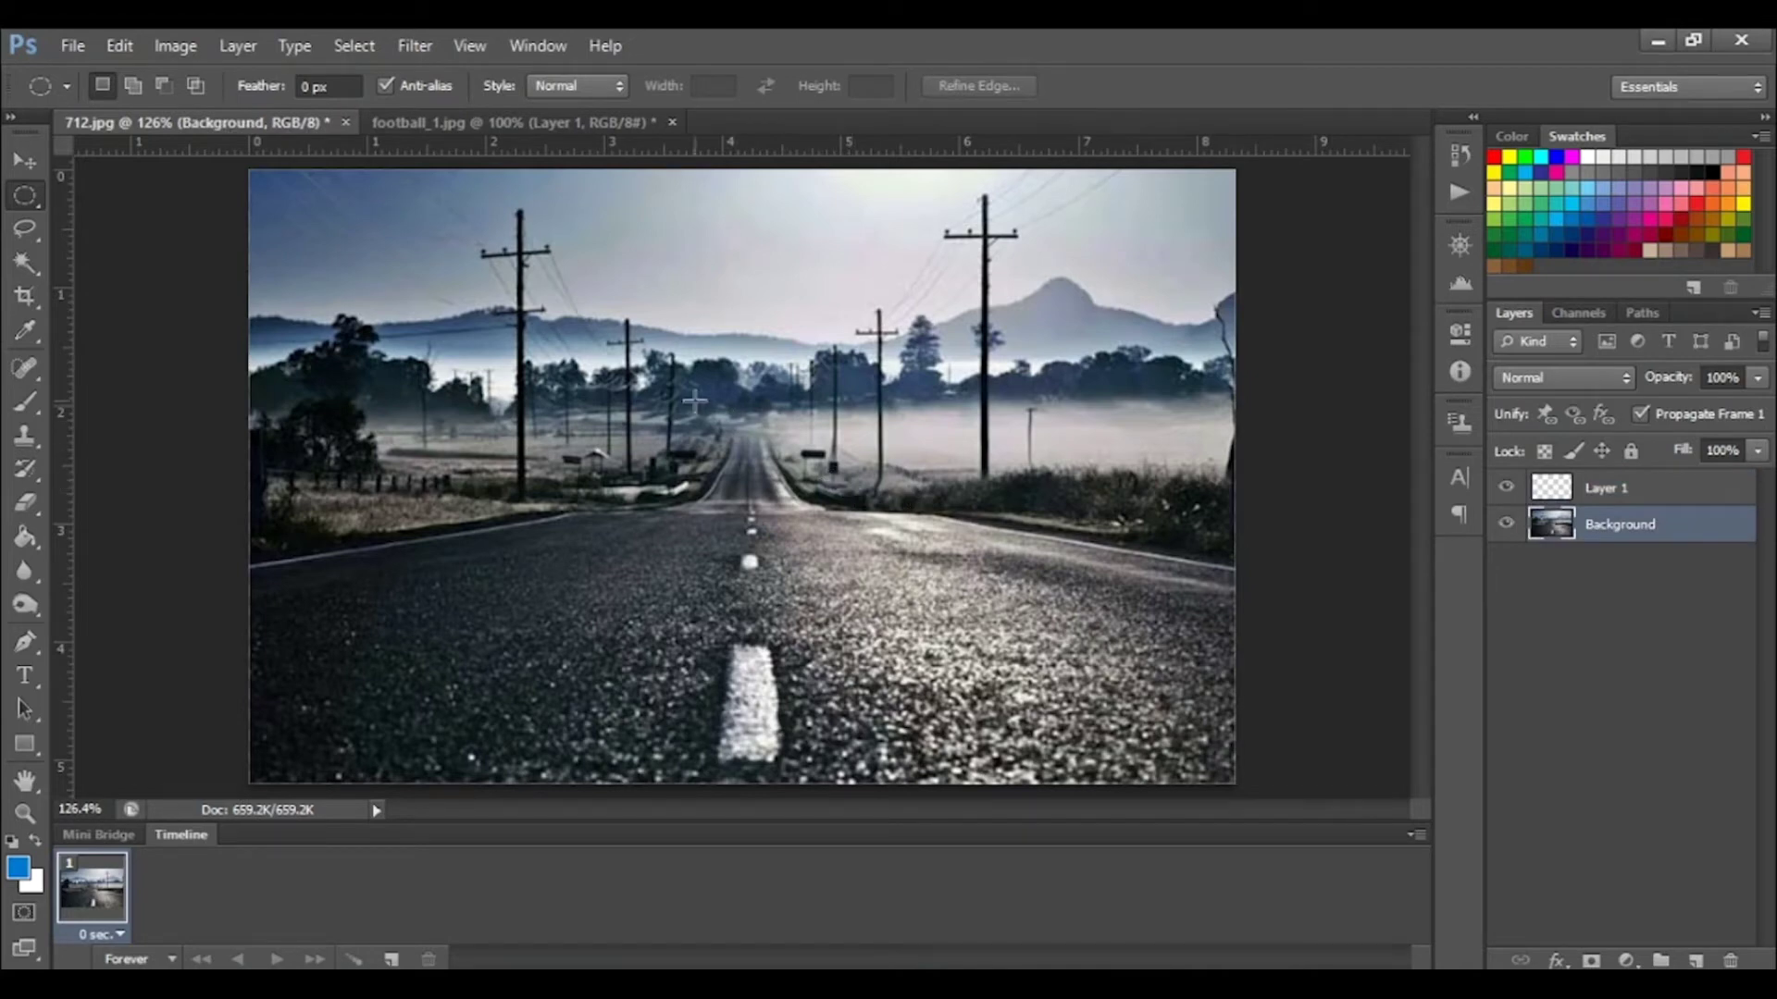
left_click(1673, 496)
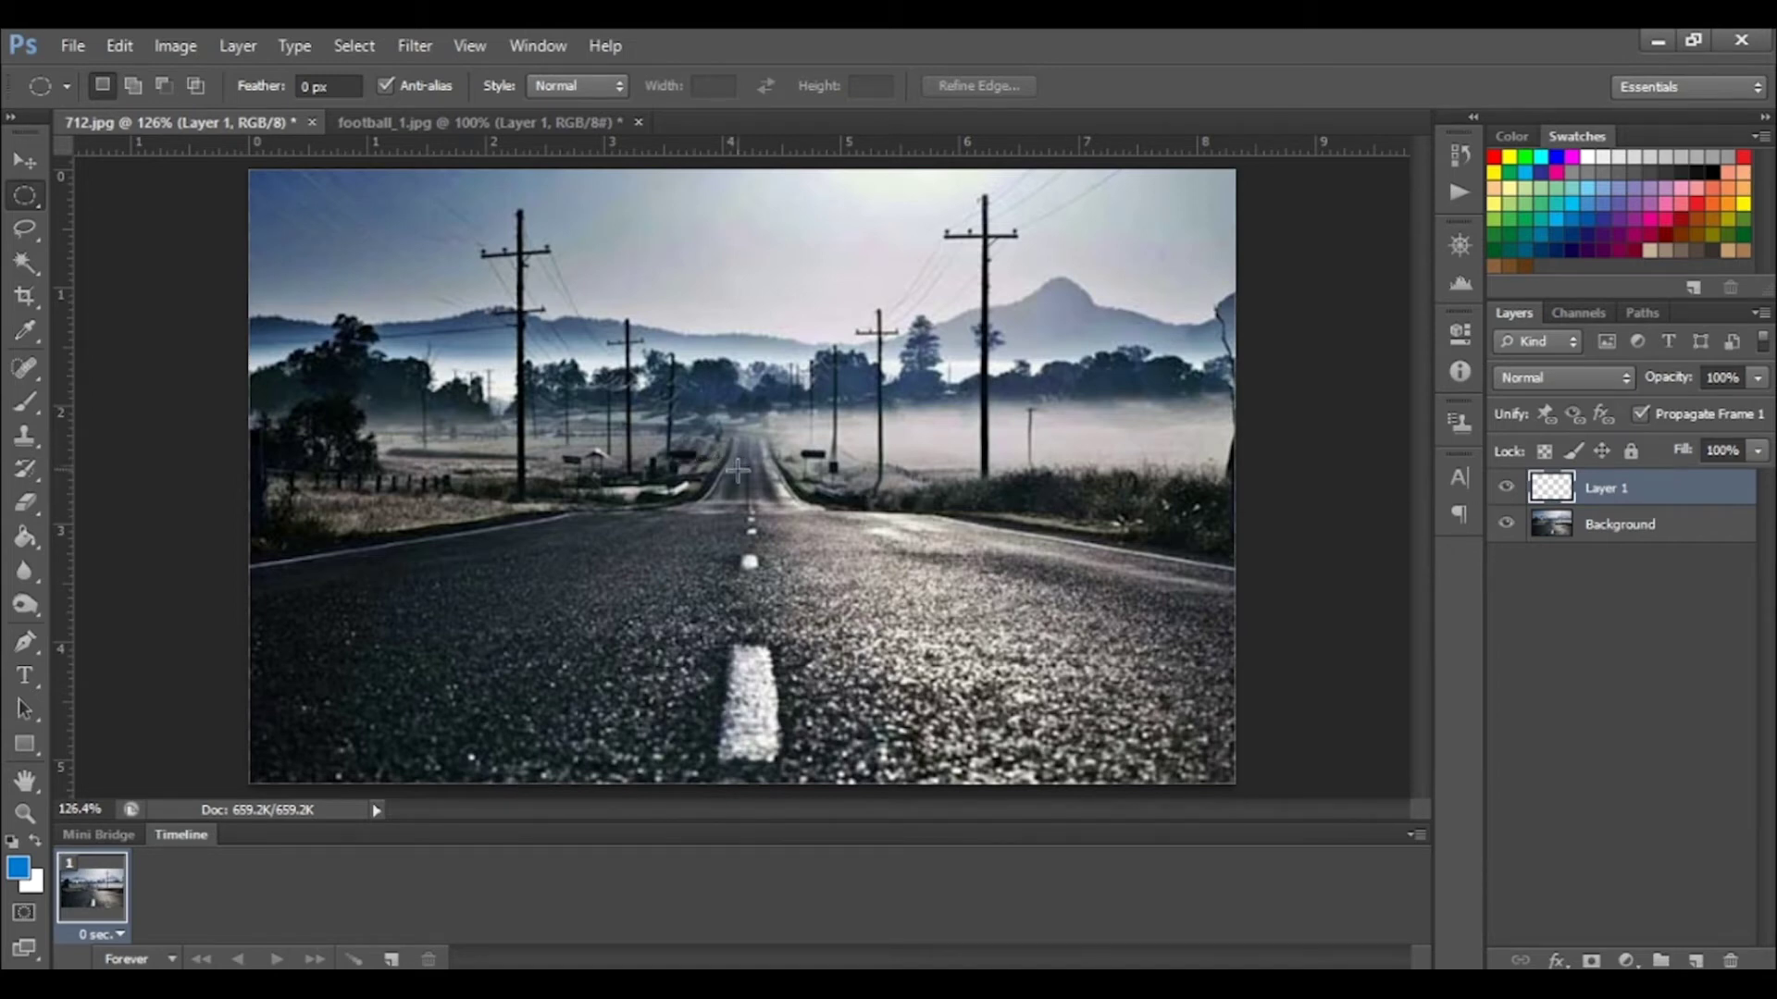
left_click_drag(738, 472, 975, 657)
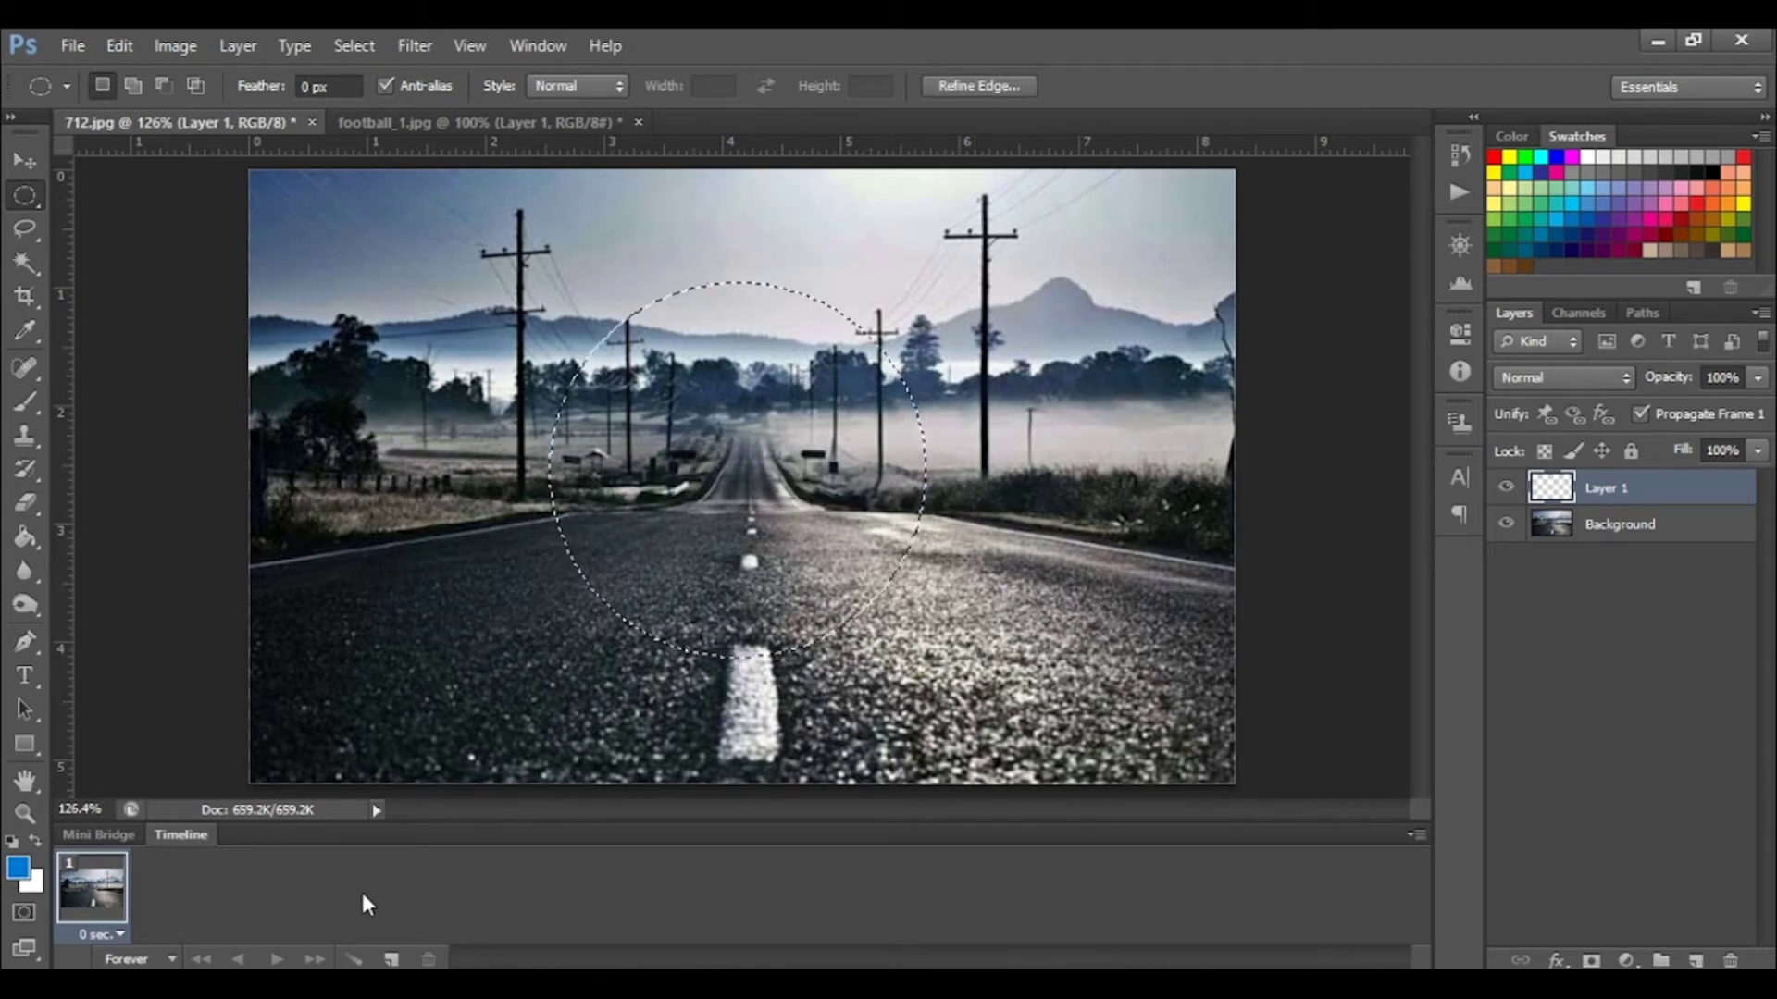
- Fill the circular selection on Layer 1 with white, deselect, and make Background the active layer
left_click(33, 841)
left_click(25, 535)
left_click(680, 513)
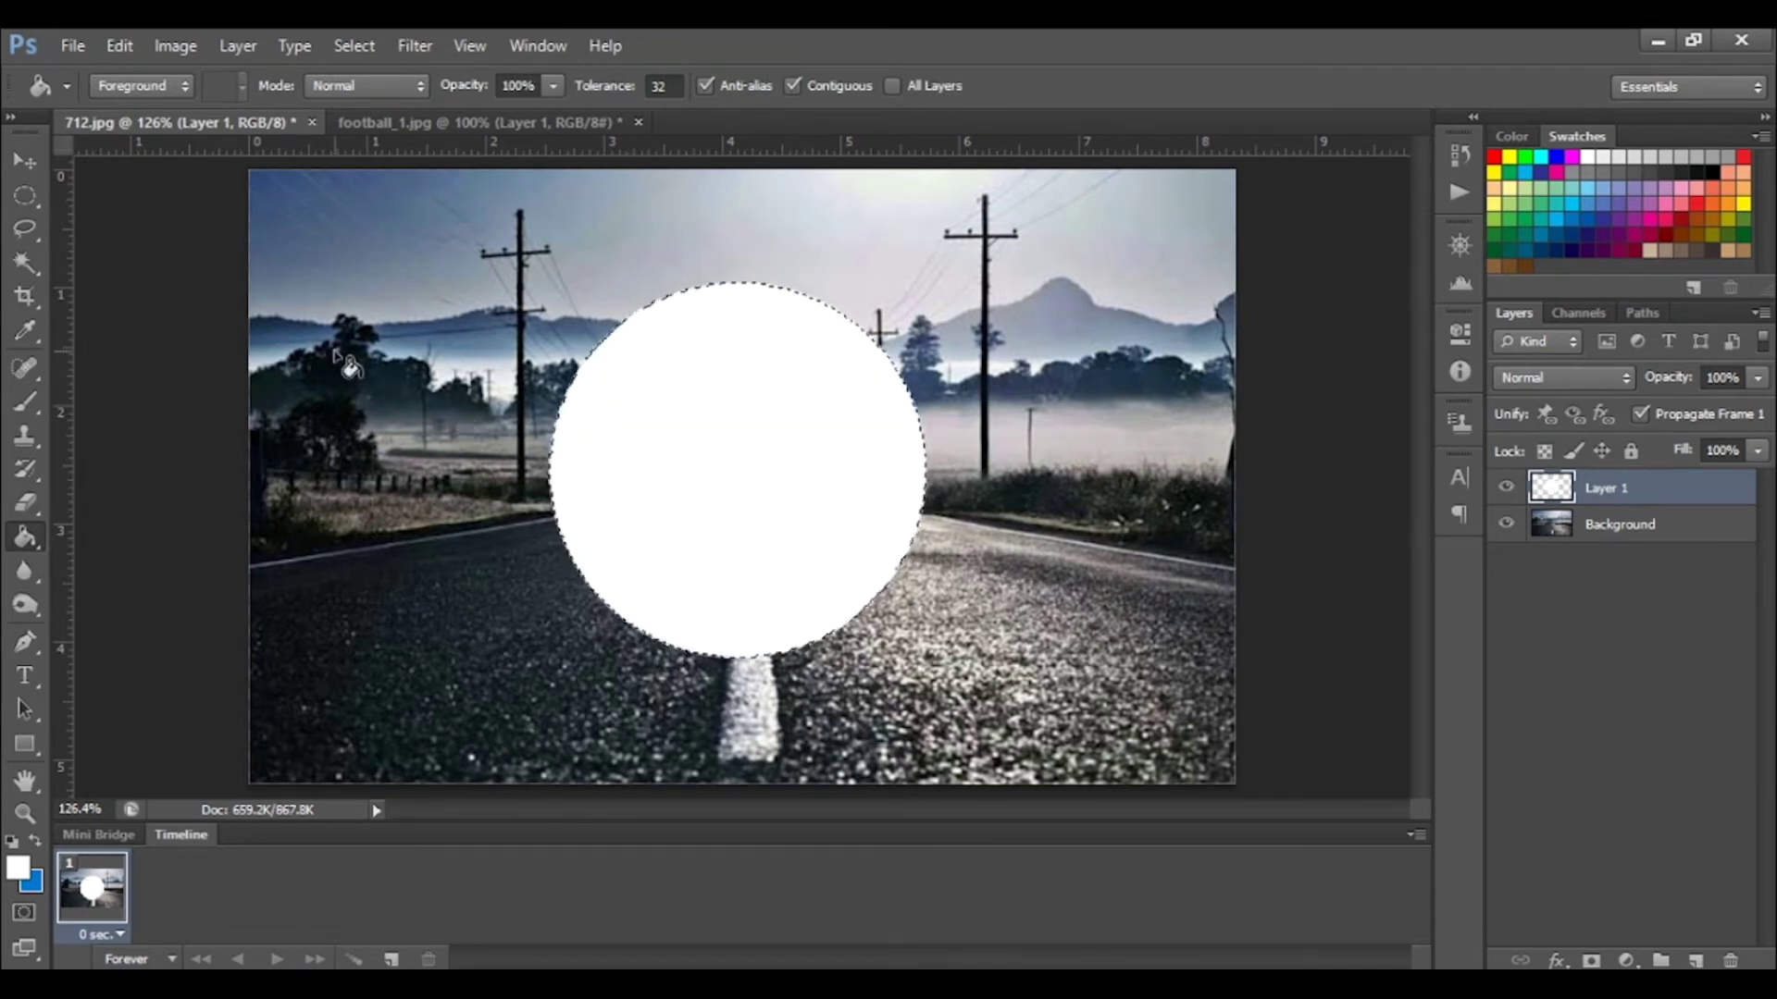
key("ctrl+d")
left_click(27, 161)
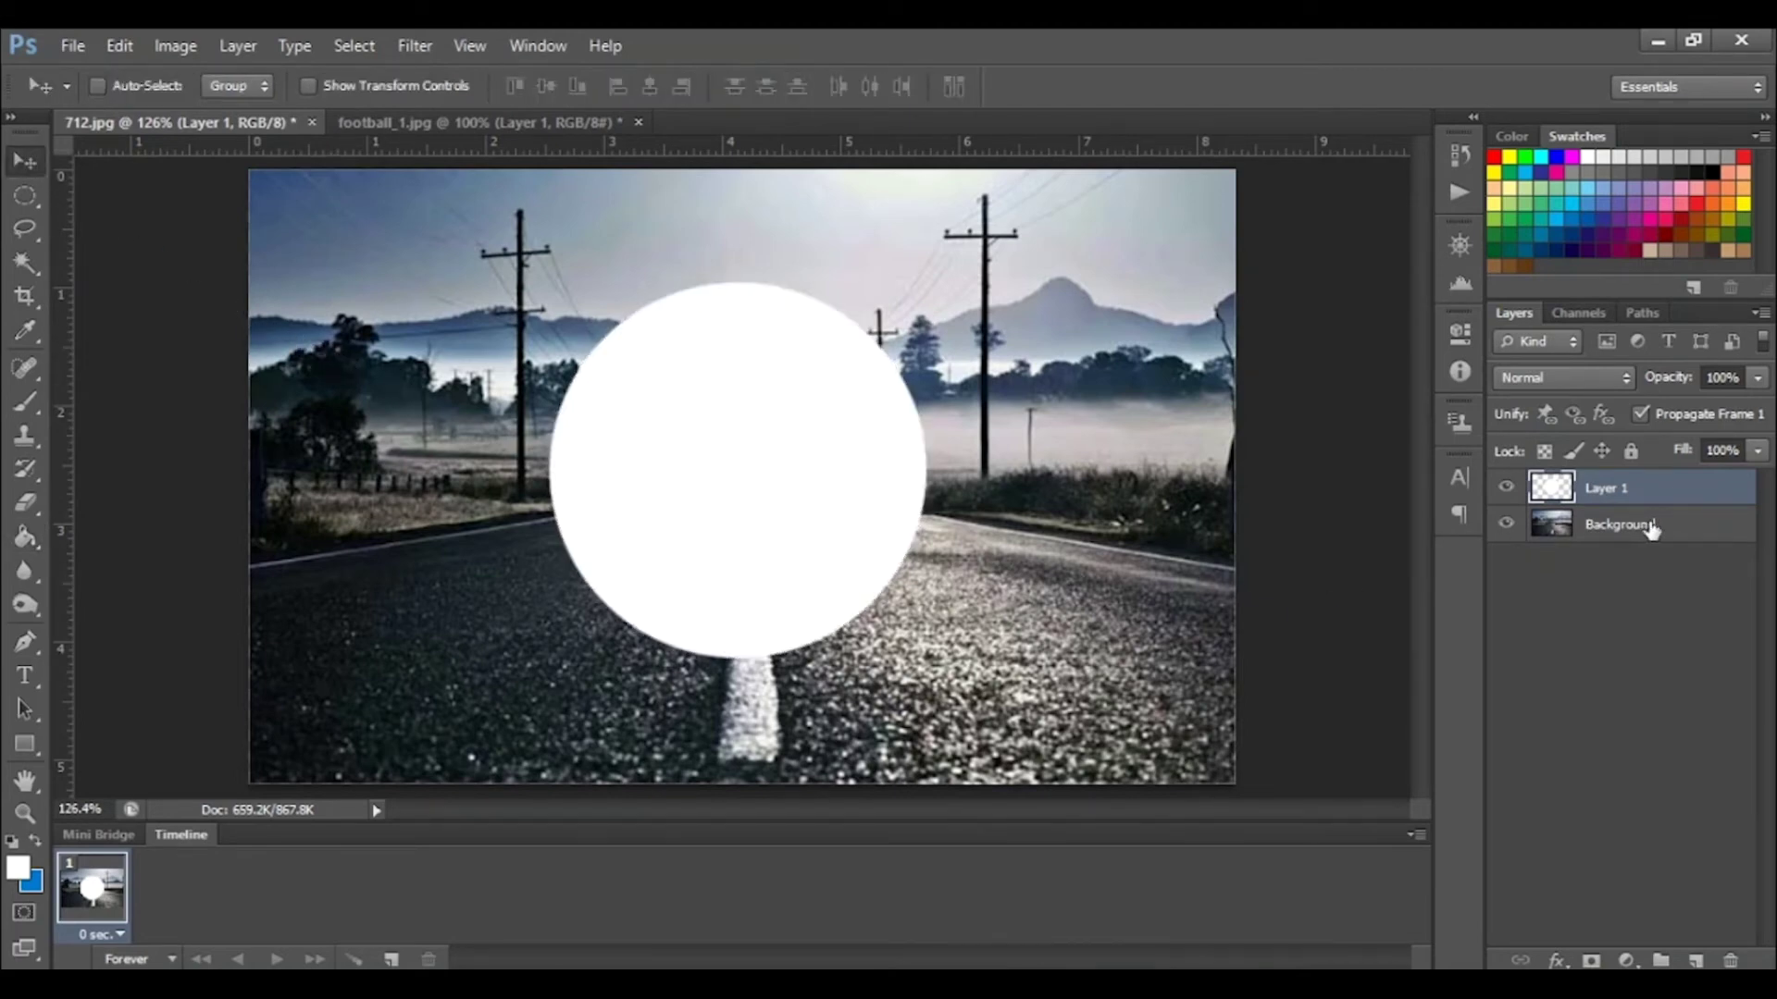
left_click(1681, 537)
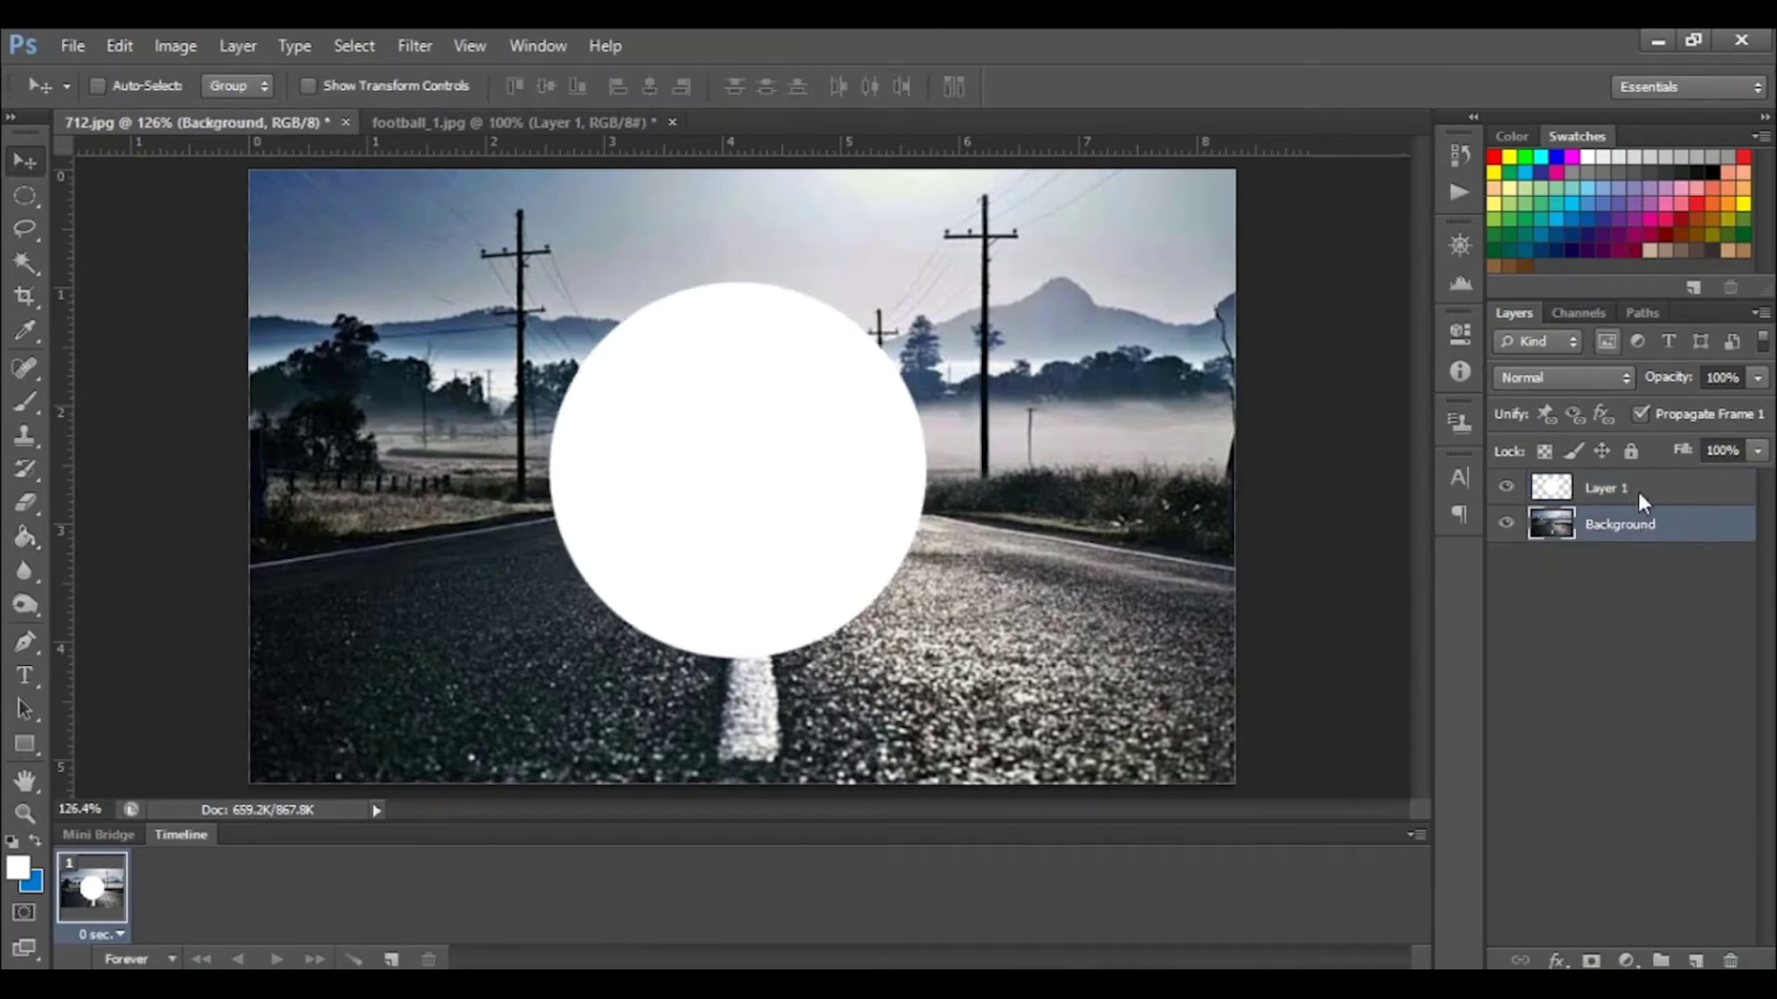
- Move Background above Layer 1, clip it into the white circle, and shift the photo right
left_click_drag(1637, 526, 1614, 491)
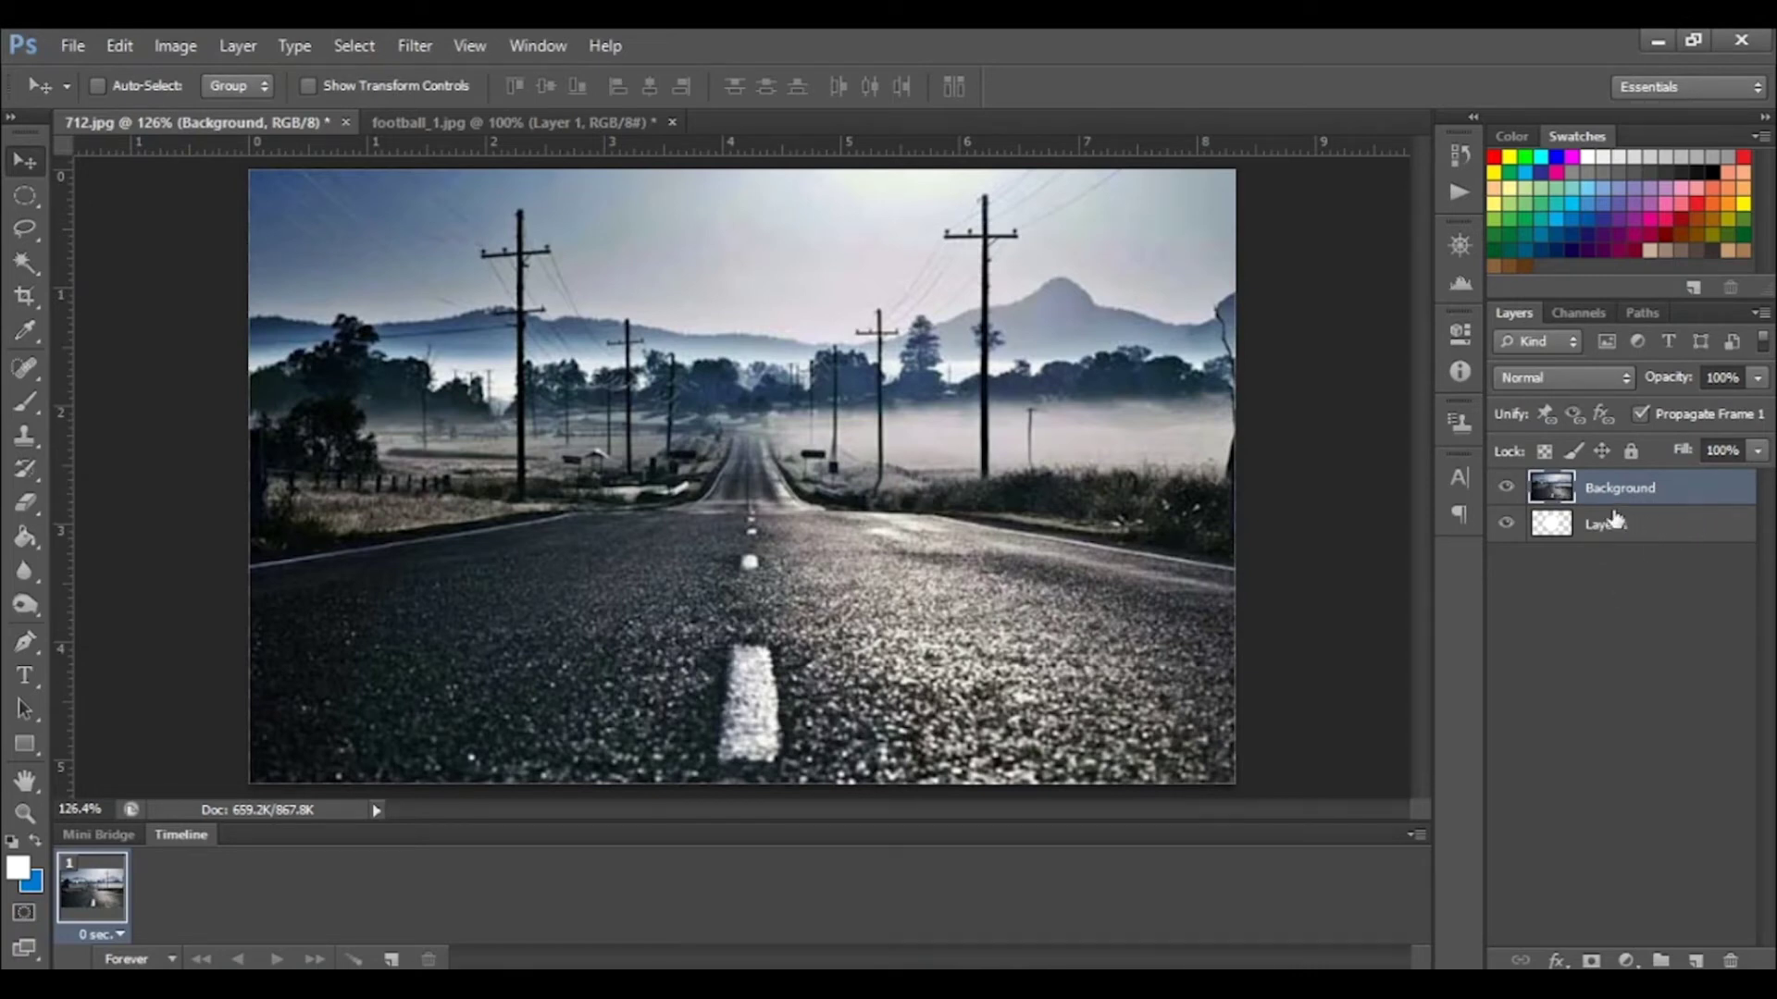
left_click_drag(1531, 502, 1536, 507)
left_click(1536, 506, "alt")
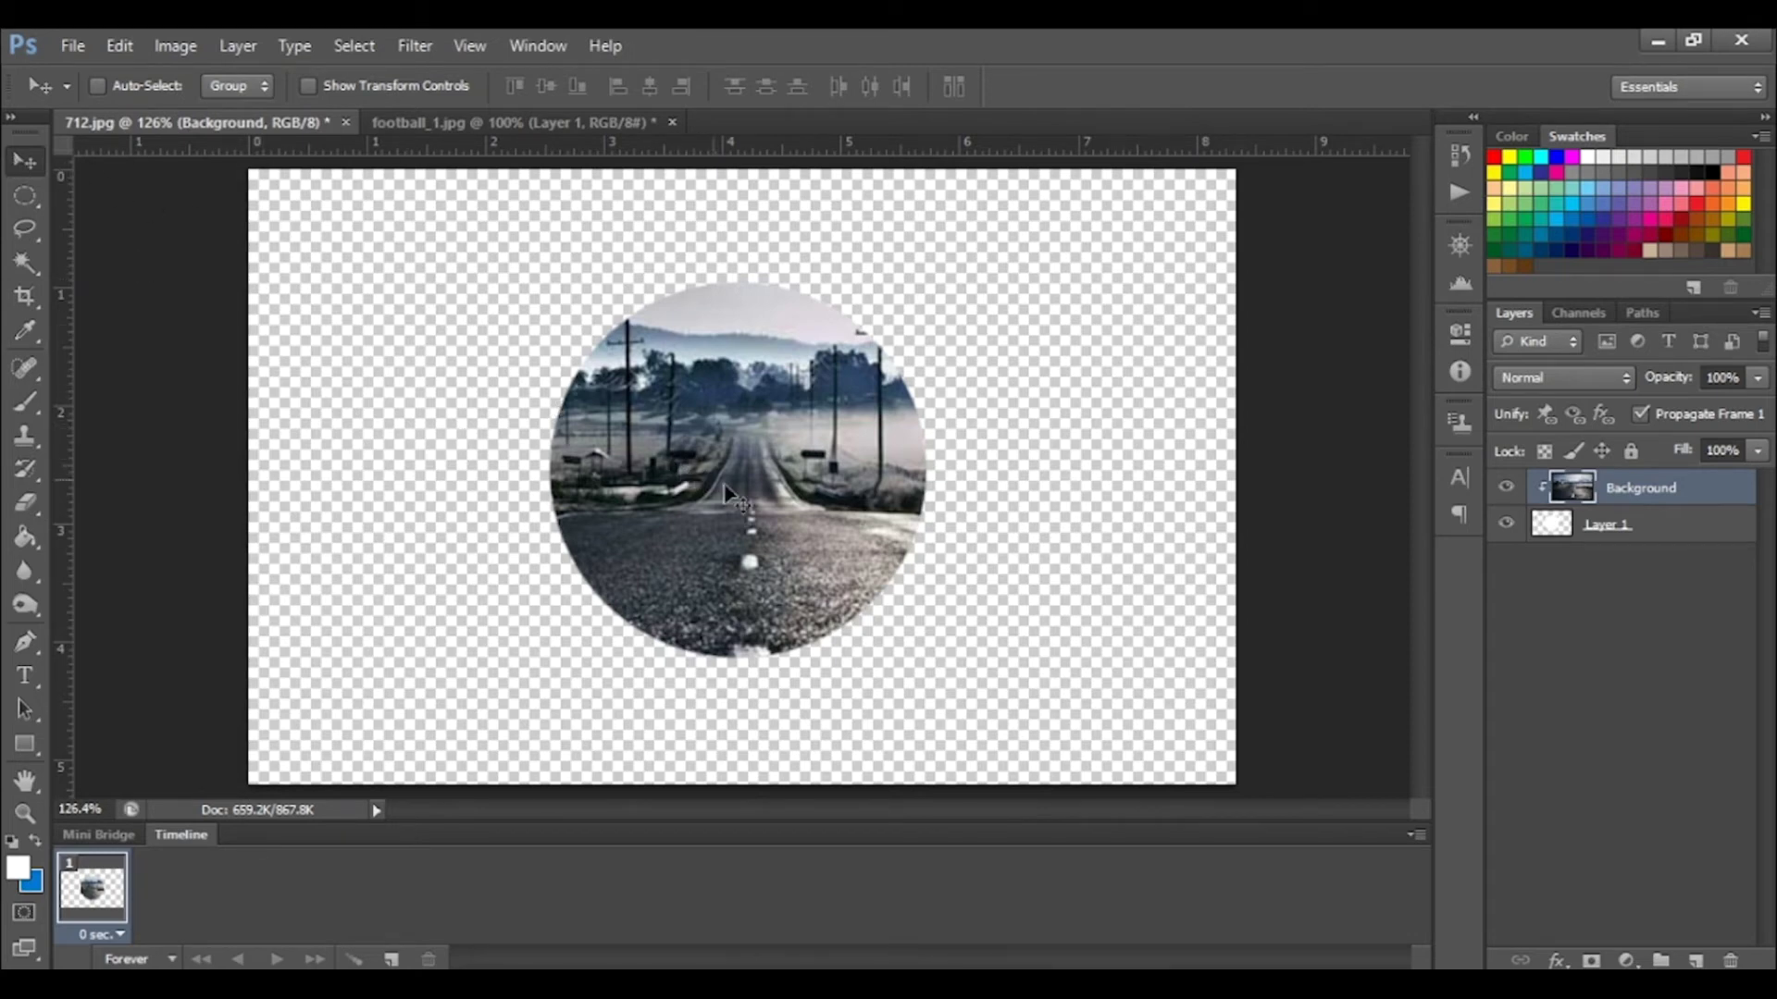
left_click_drag(748, 497, 543, 504)
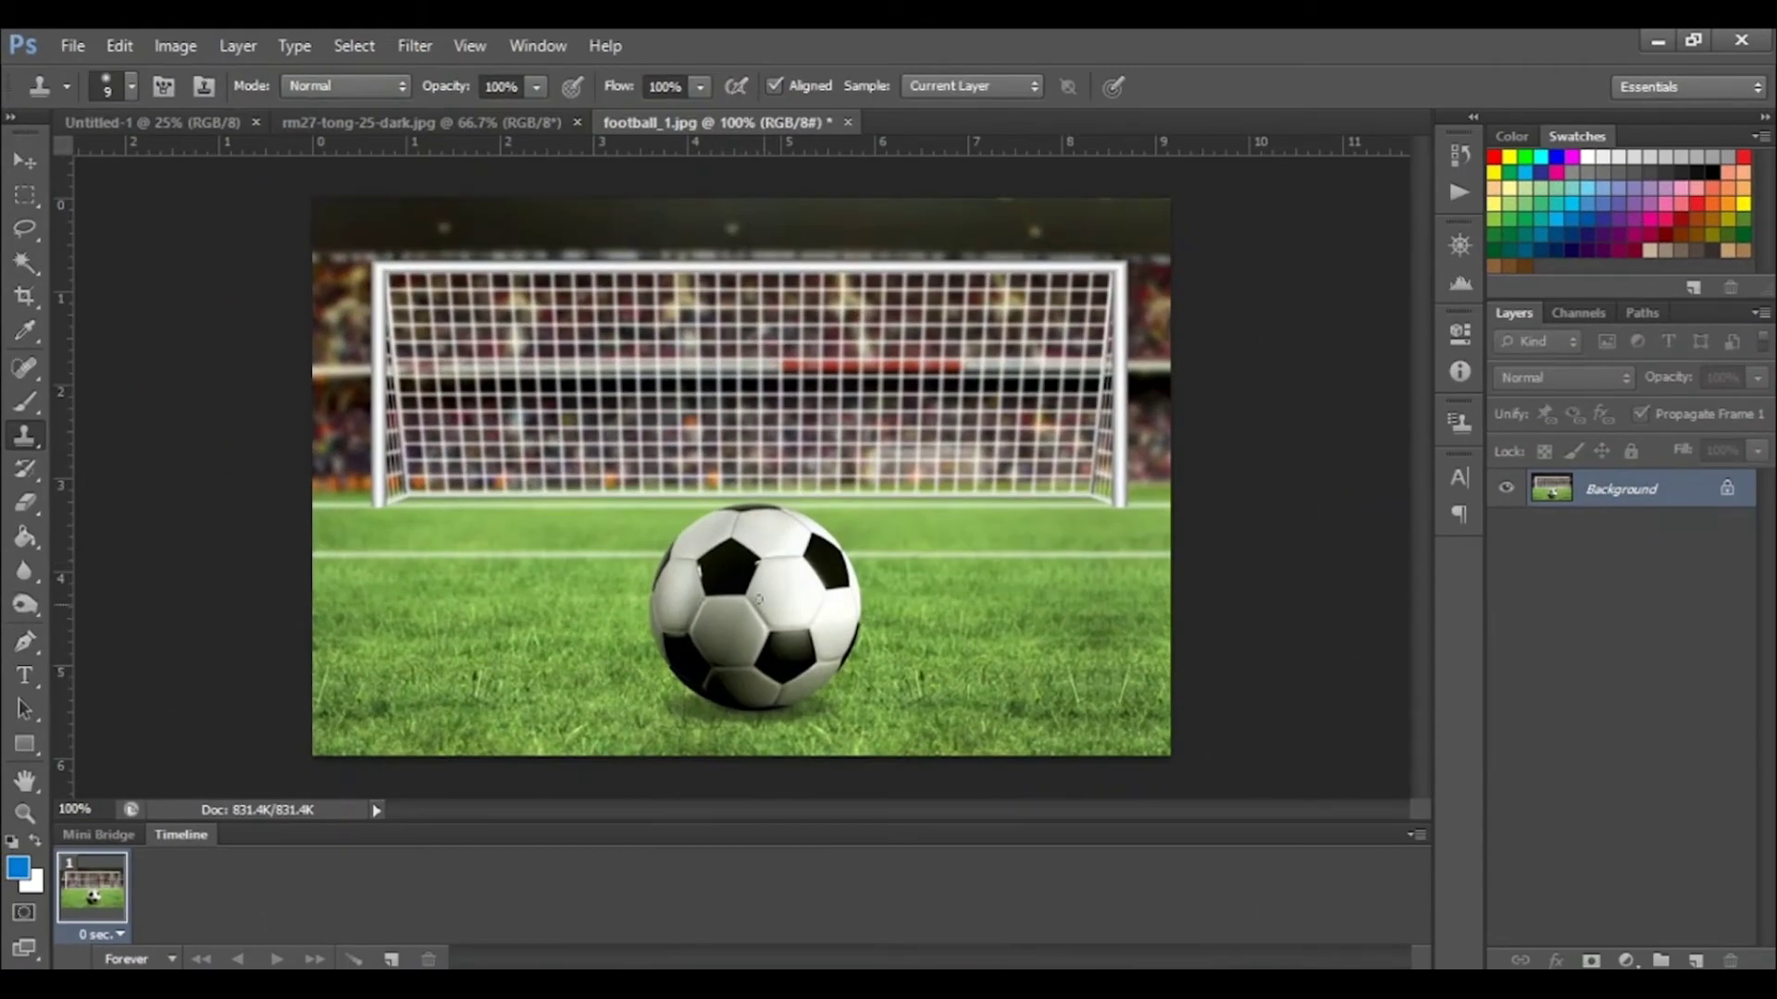
key("v")
left_click(492, 119)
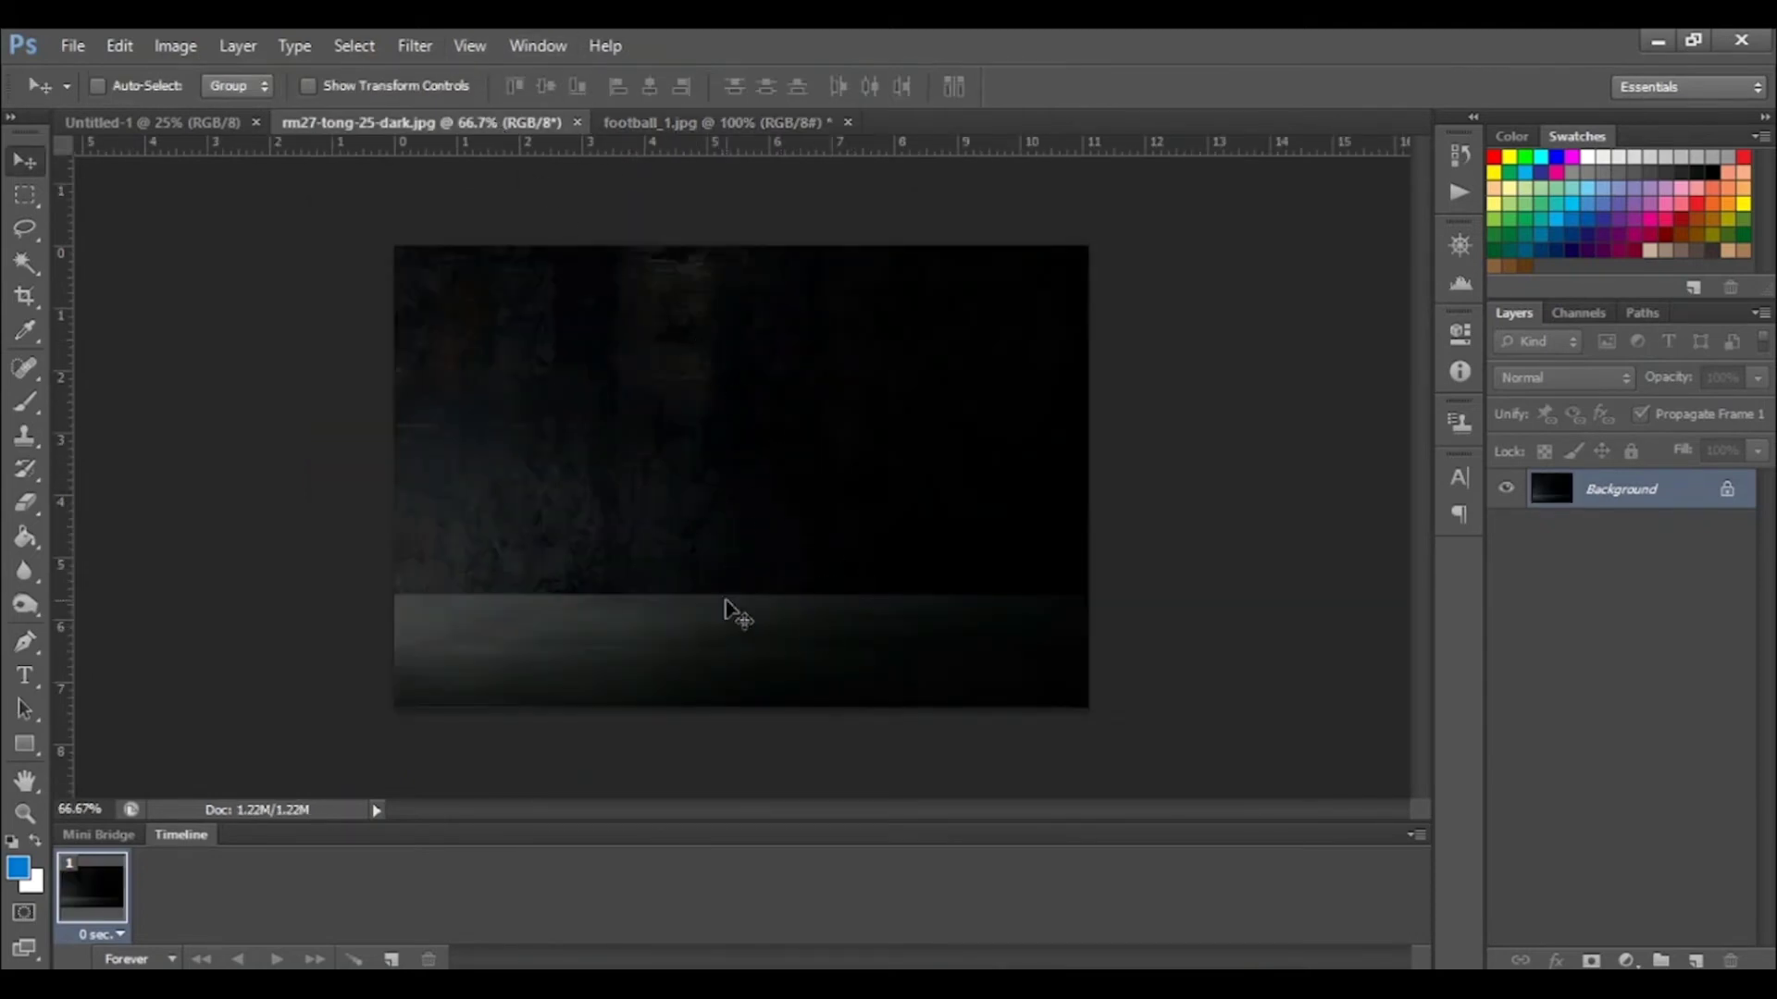
left_click(757, 124)
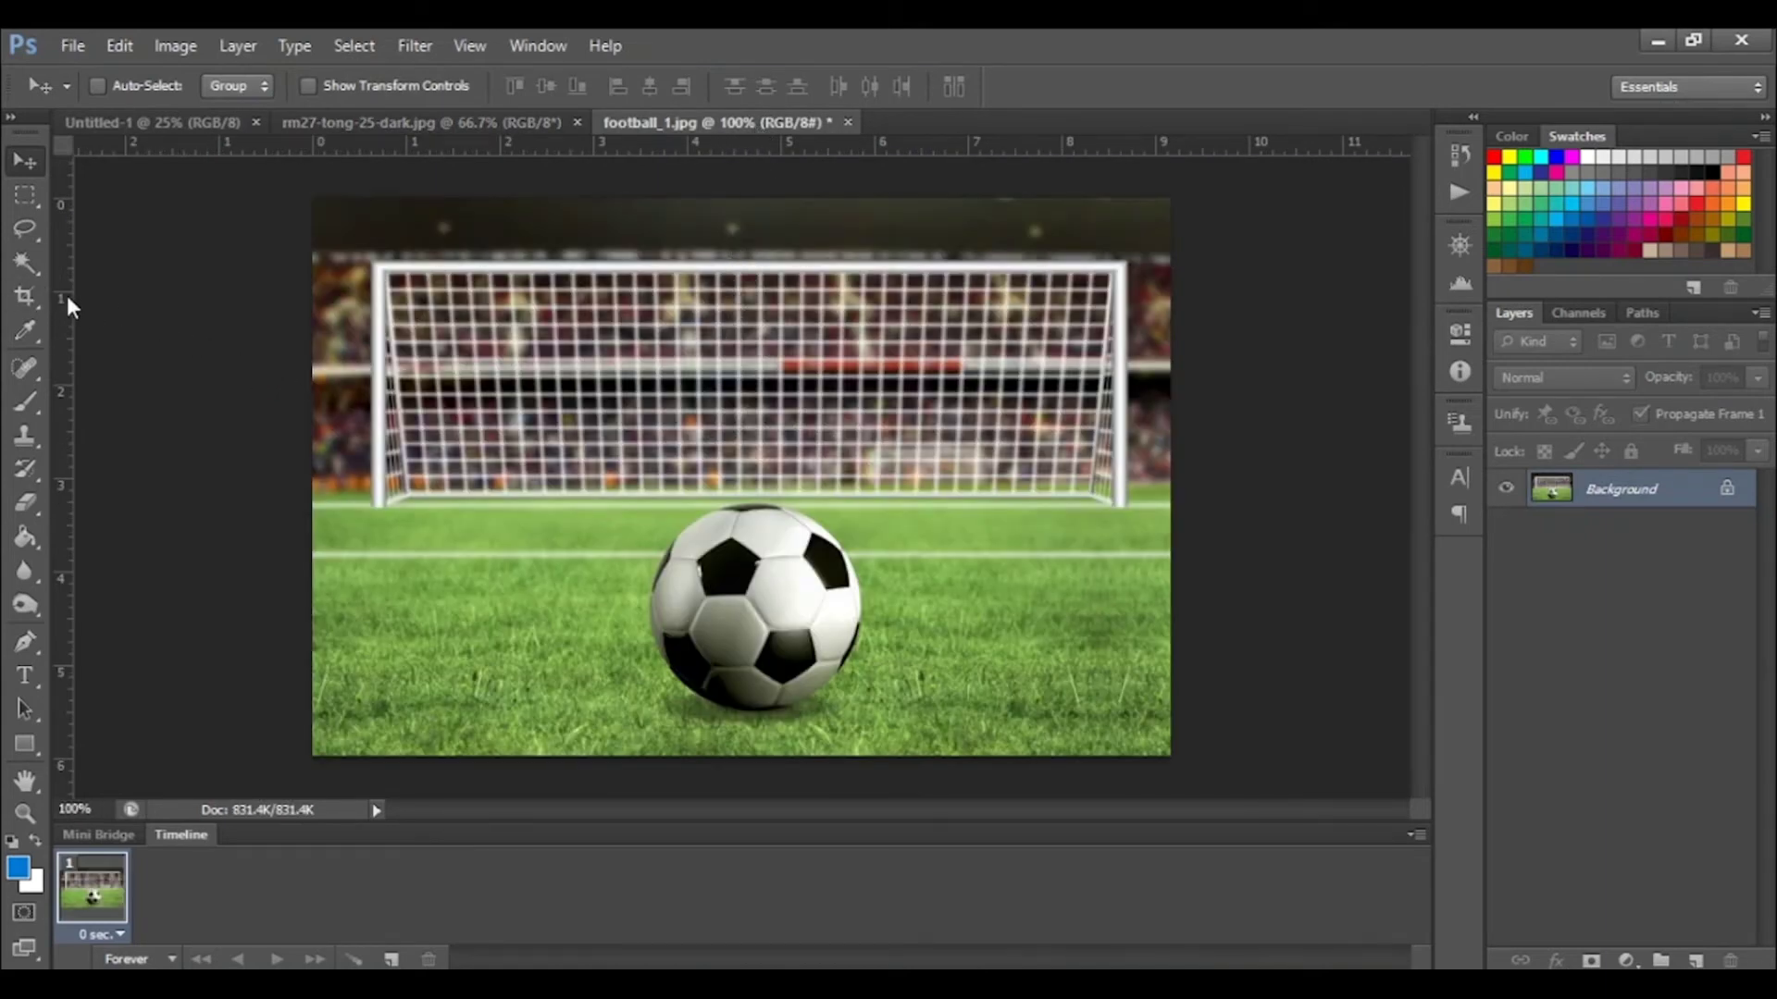
left_click_drag(66, 296, 648, 293)
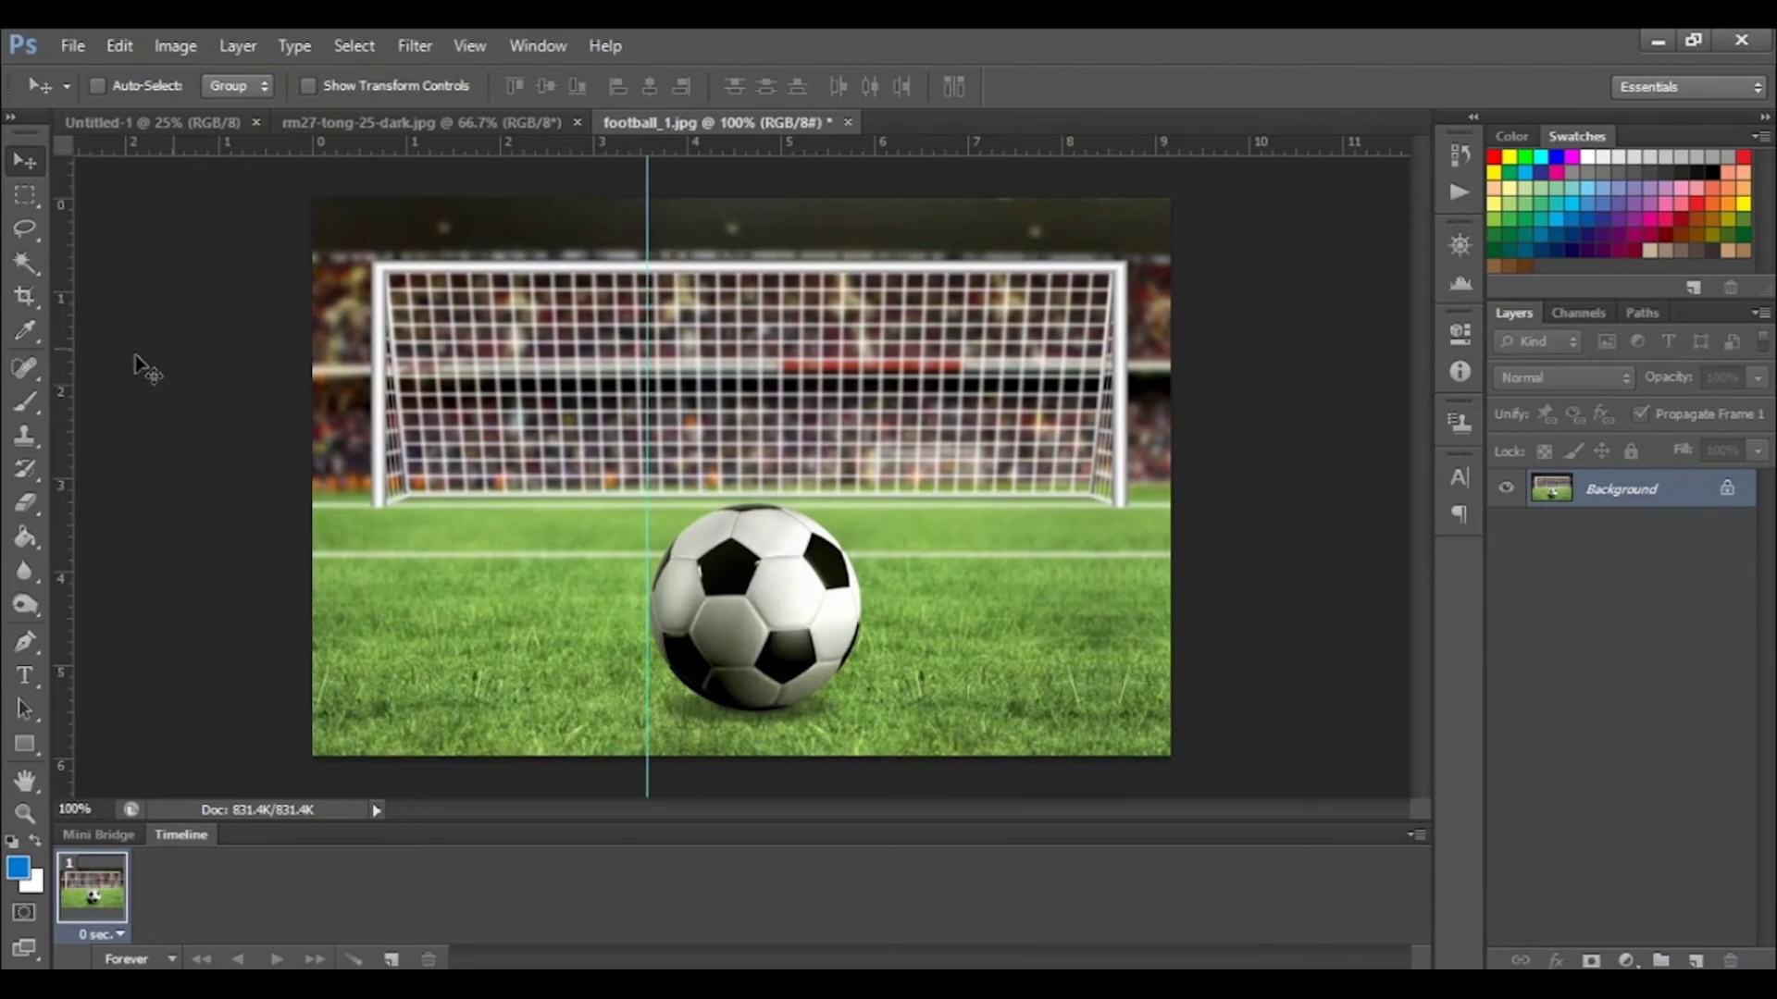
- Add guides at the football's right edge, top and bottom to frame the ball
left_click_drag(65, 359, 862, 366)
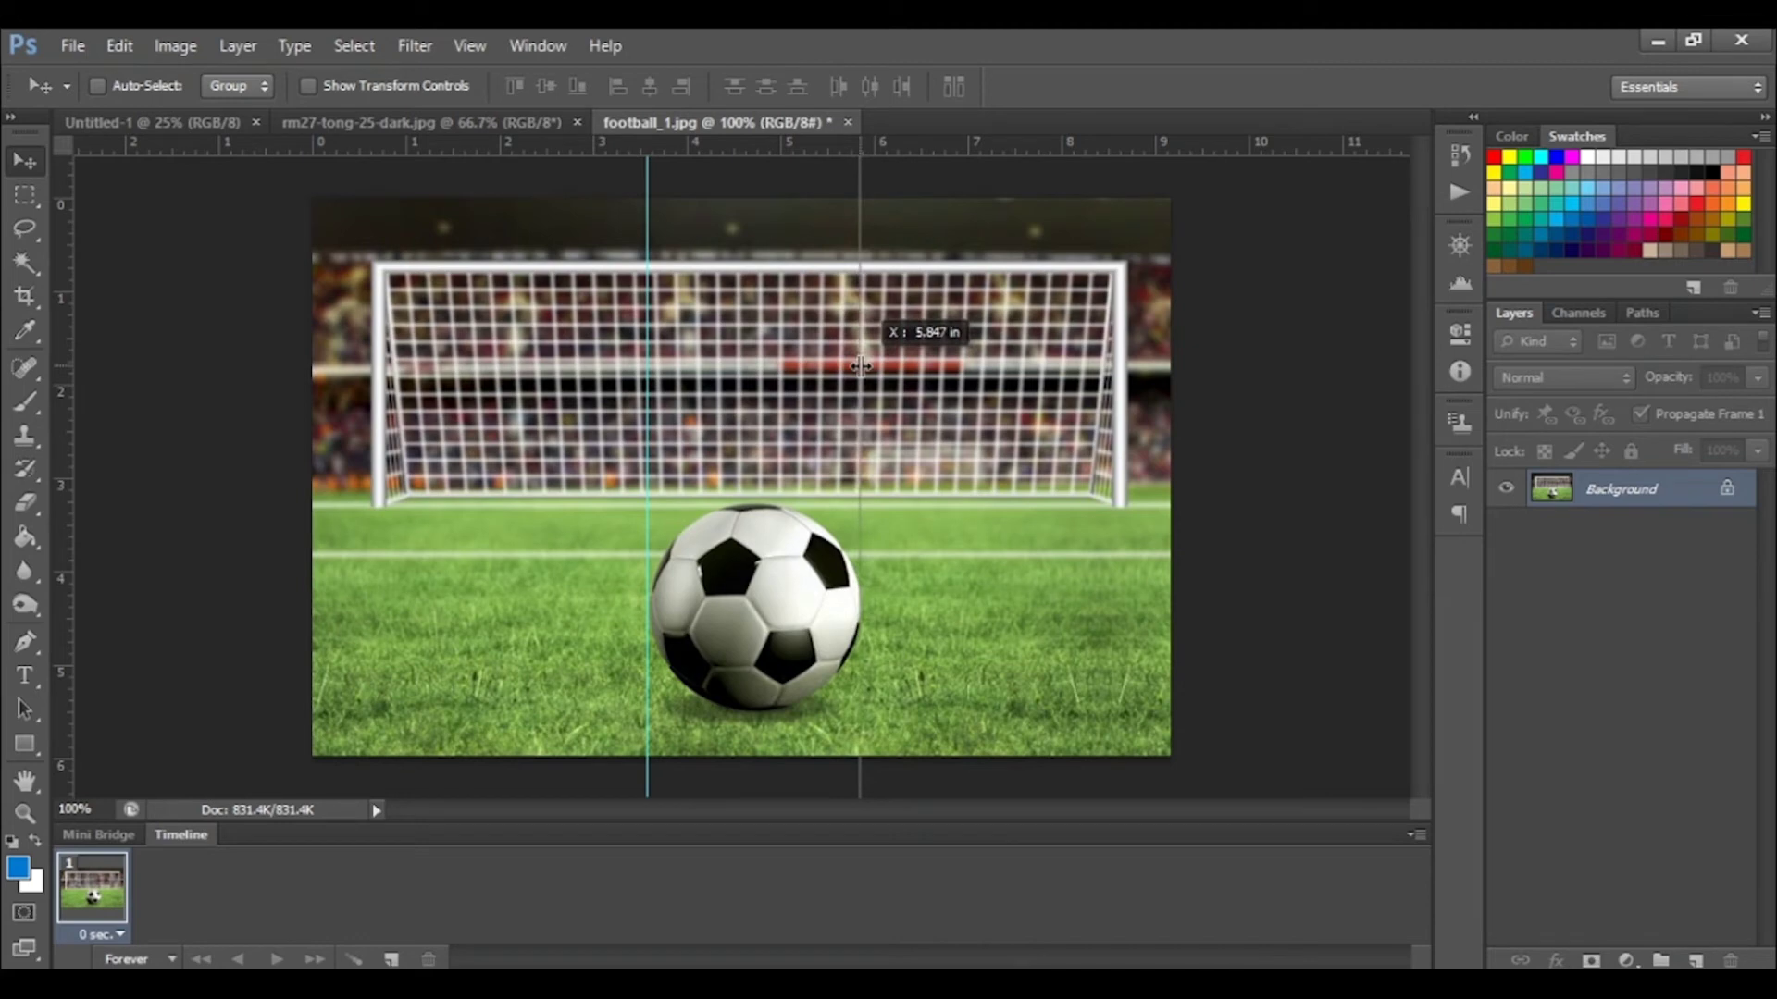
left_click_drag(862, 366, 861, 362)
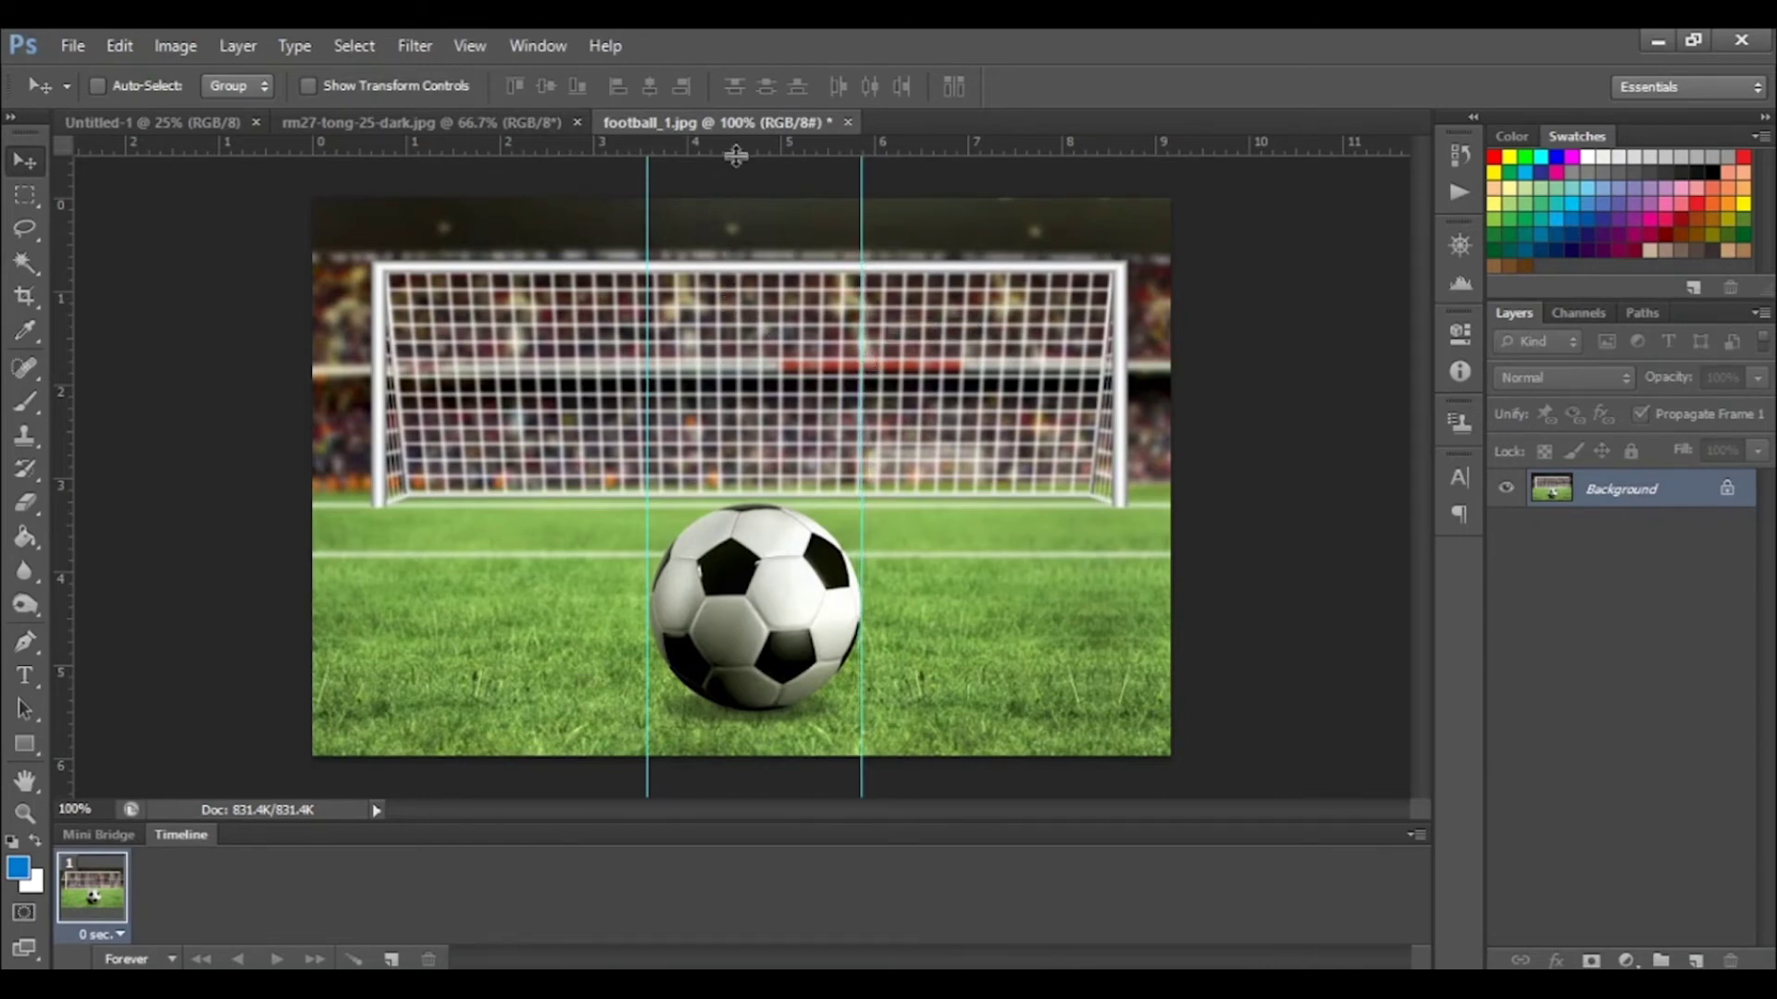
left_click_drag(736, 155, 780, 503)
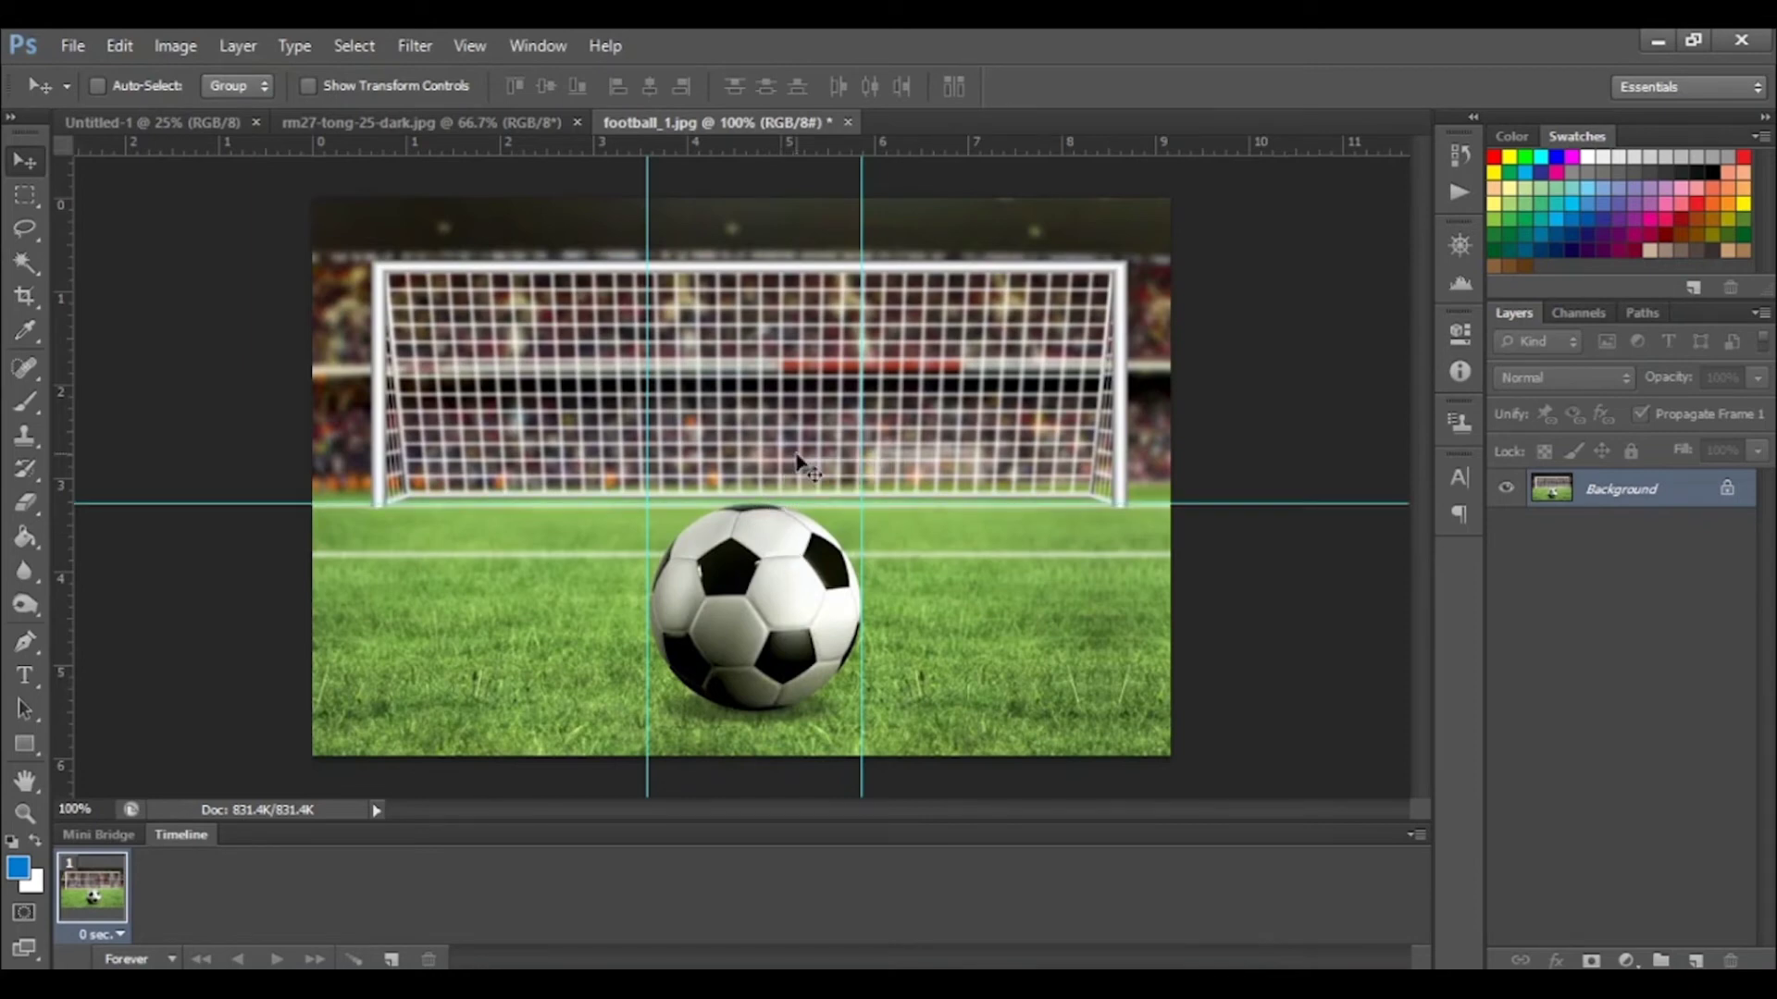
scroll(726, 569, "up", 2)
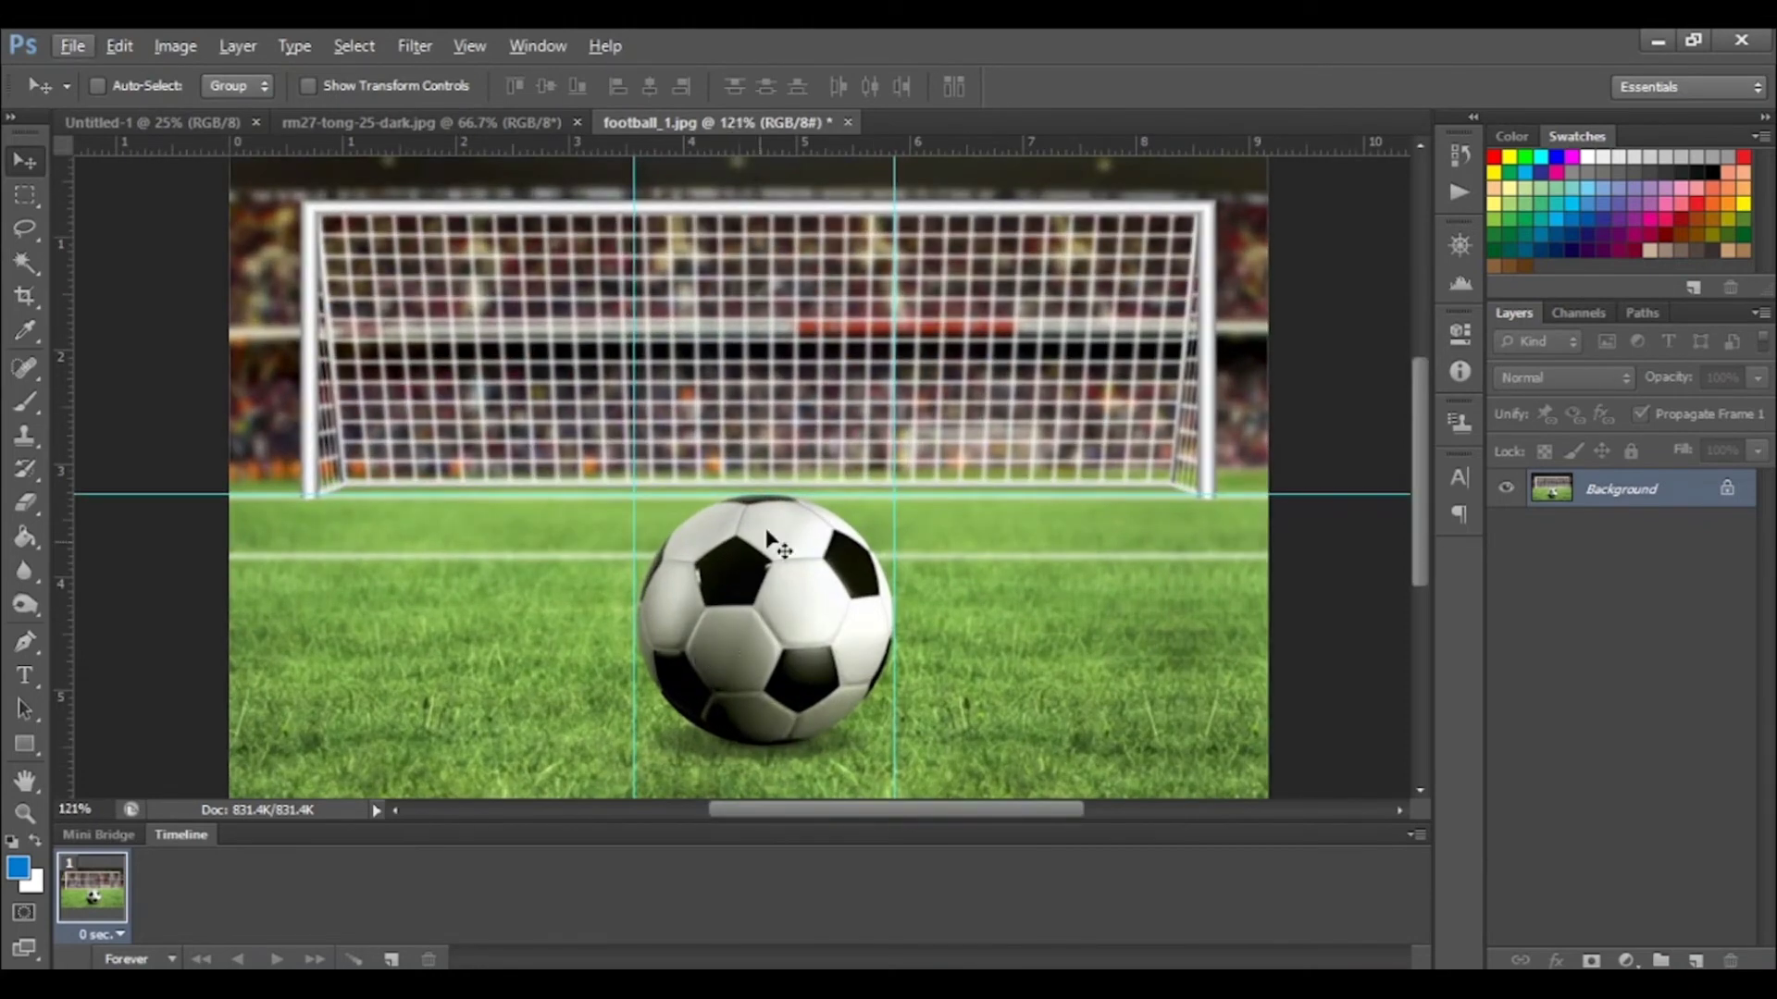
left_click_drag(802, 143, 836, 747)
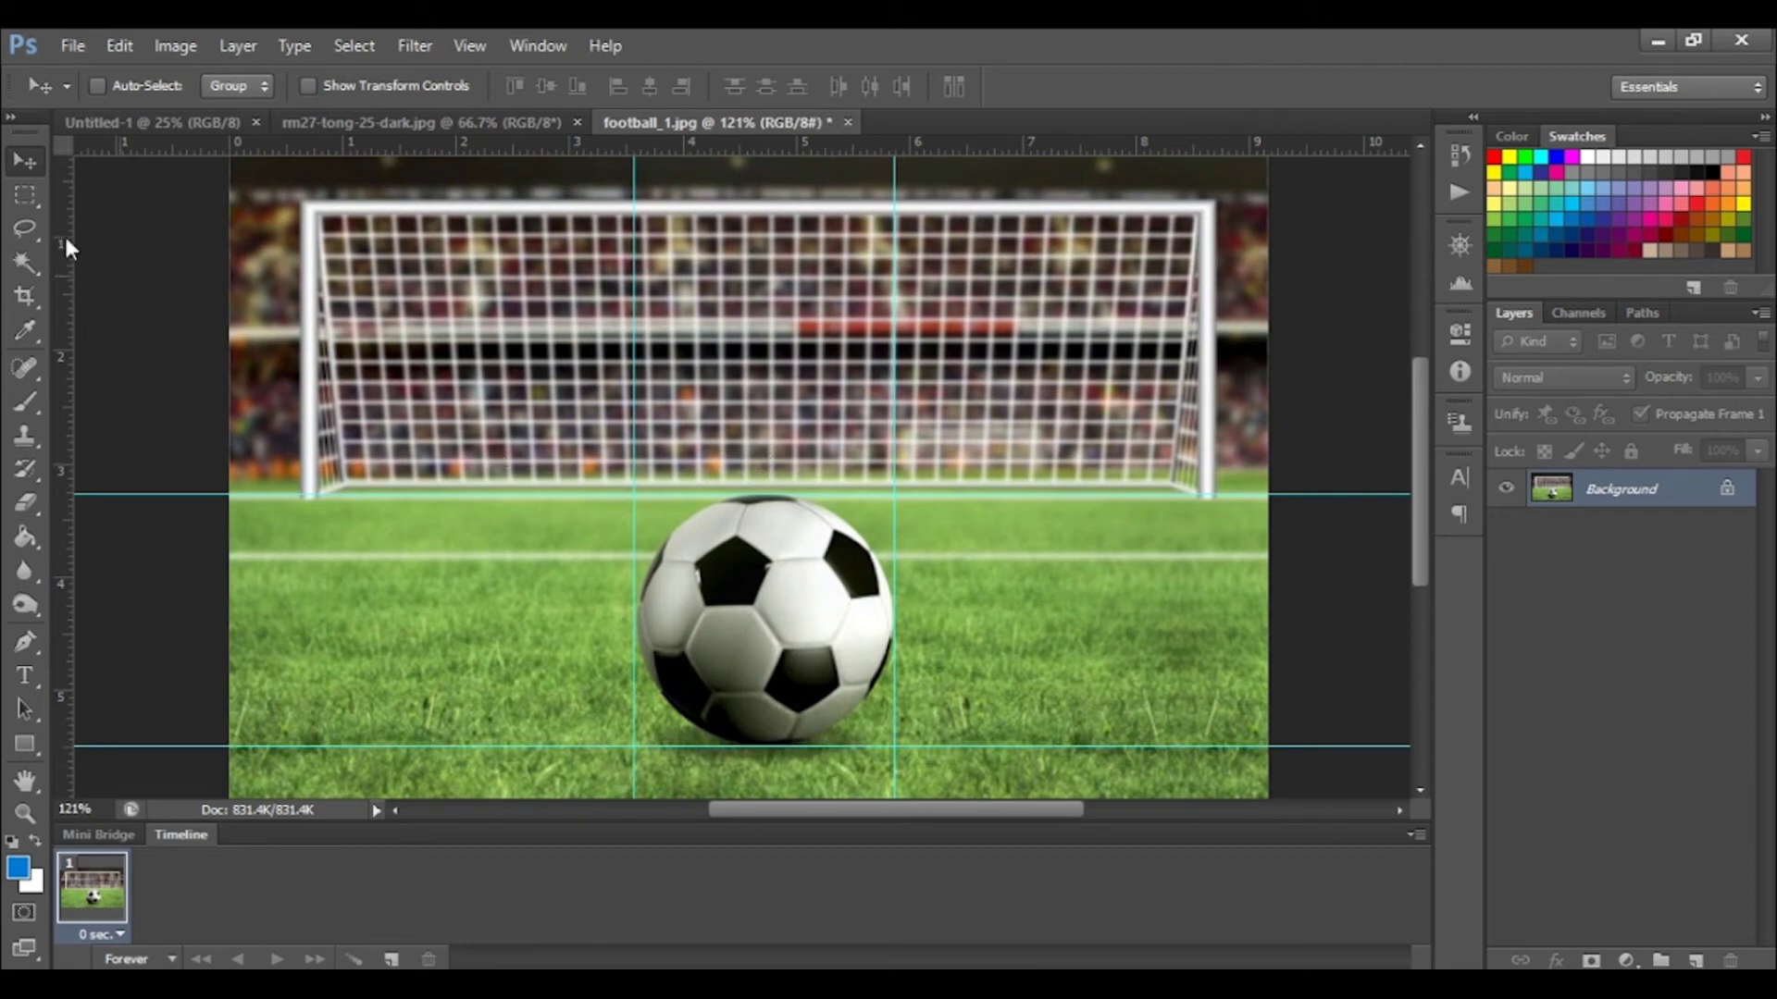
left_click(28, 194)
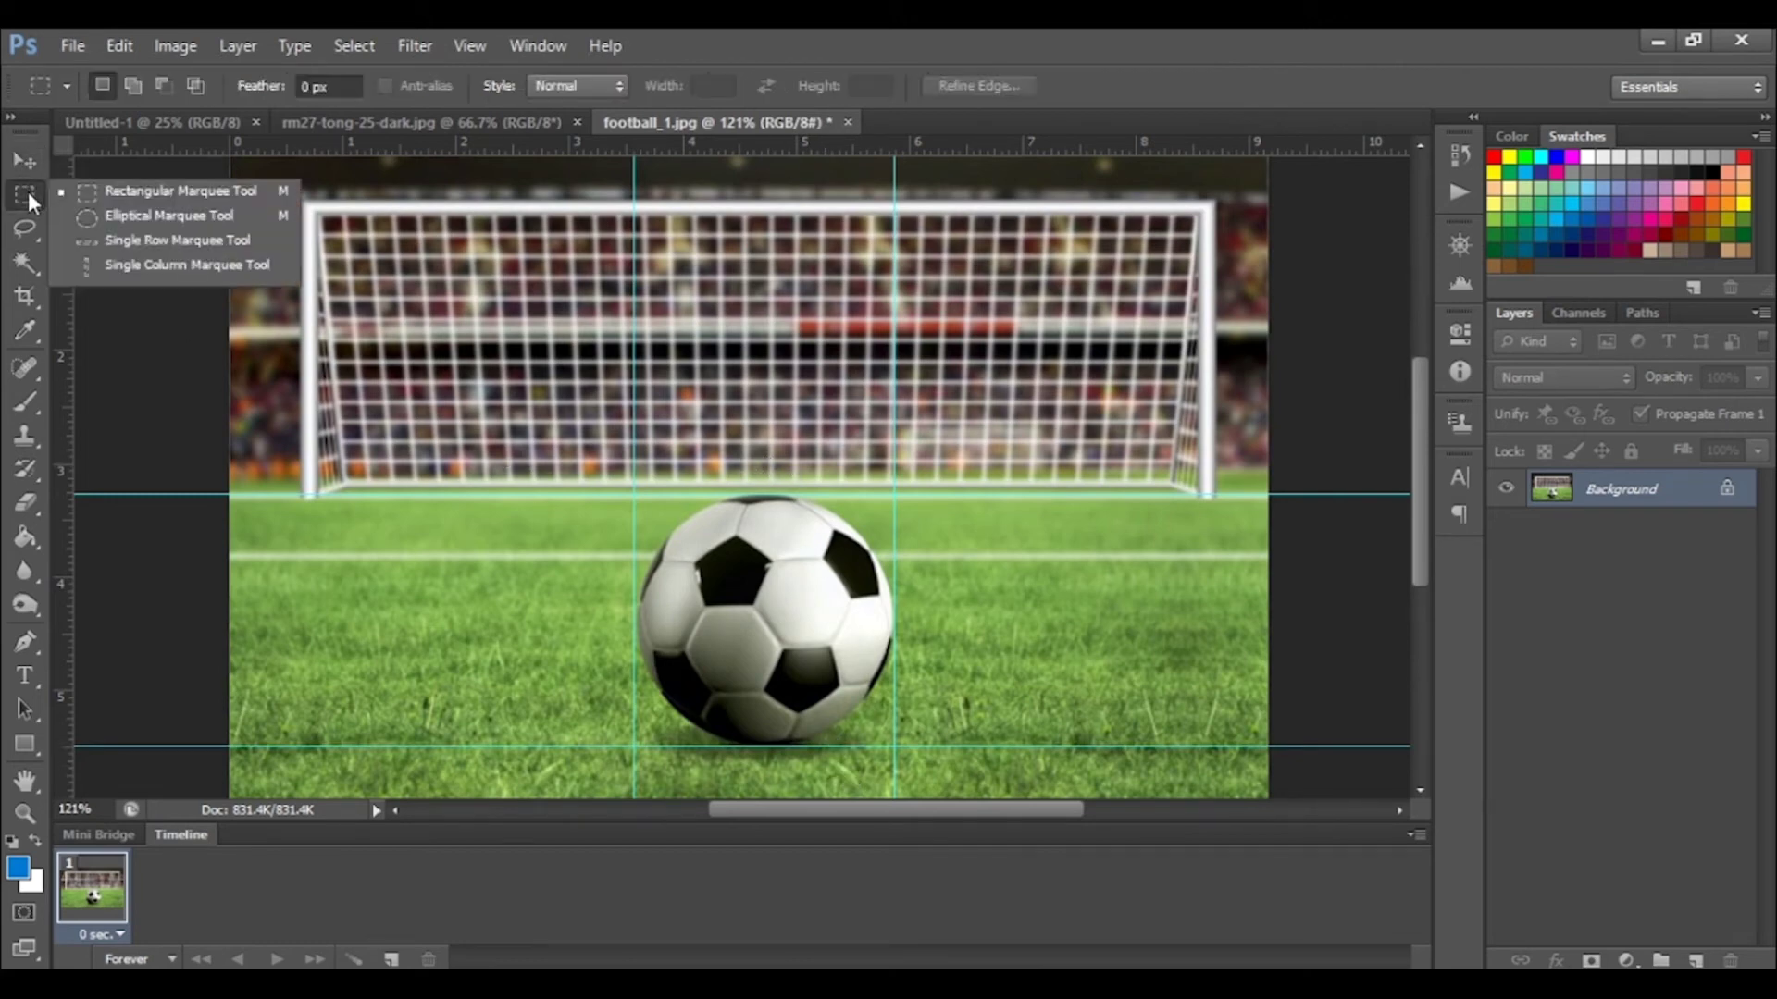
- Select the football with an ellipse between the guides and copy it onto a new Layer 1
left_click(159, 214)
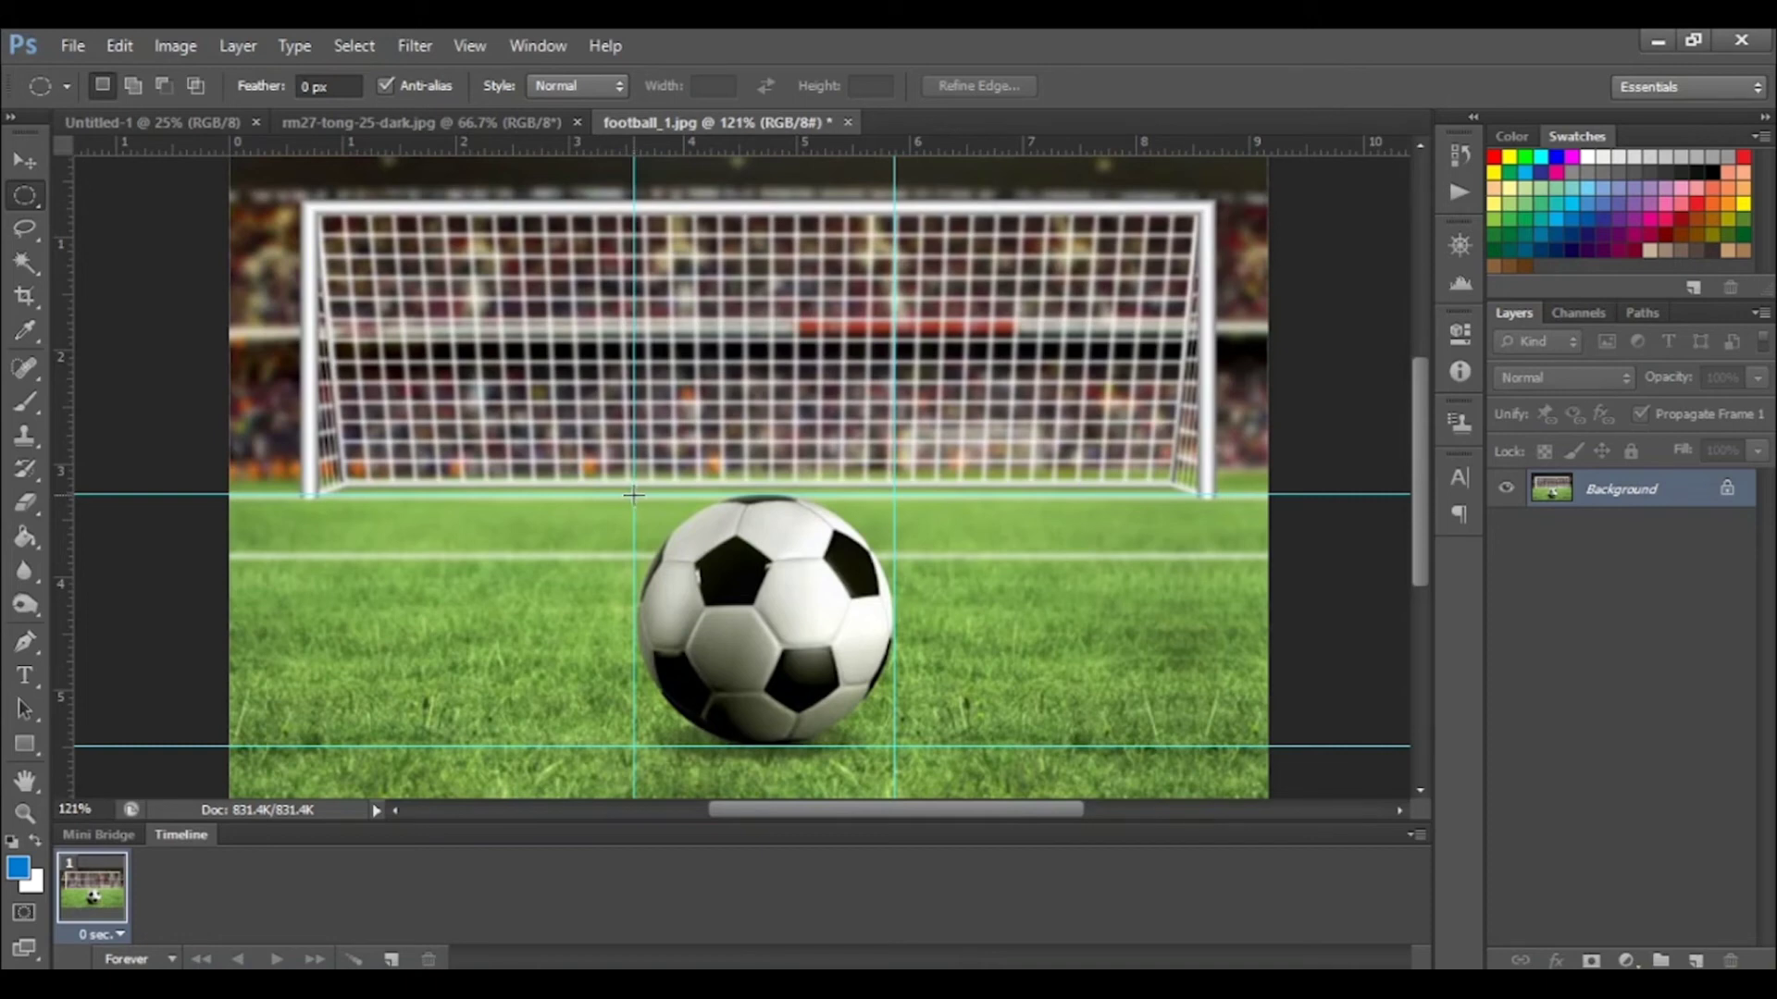
left_click_drag(633, 495, 894, 747)
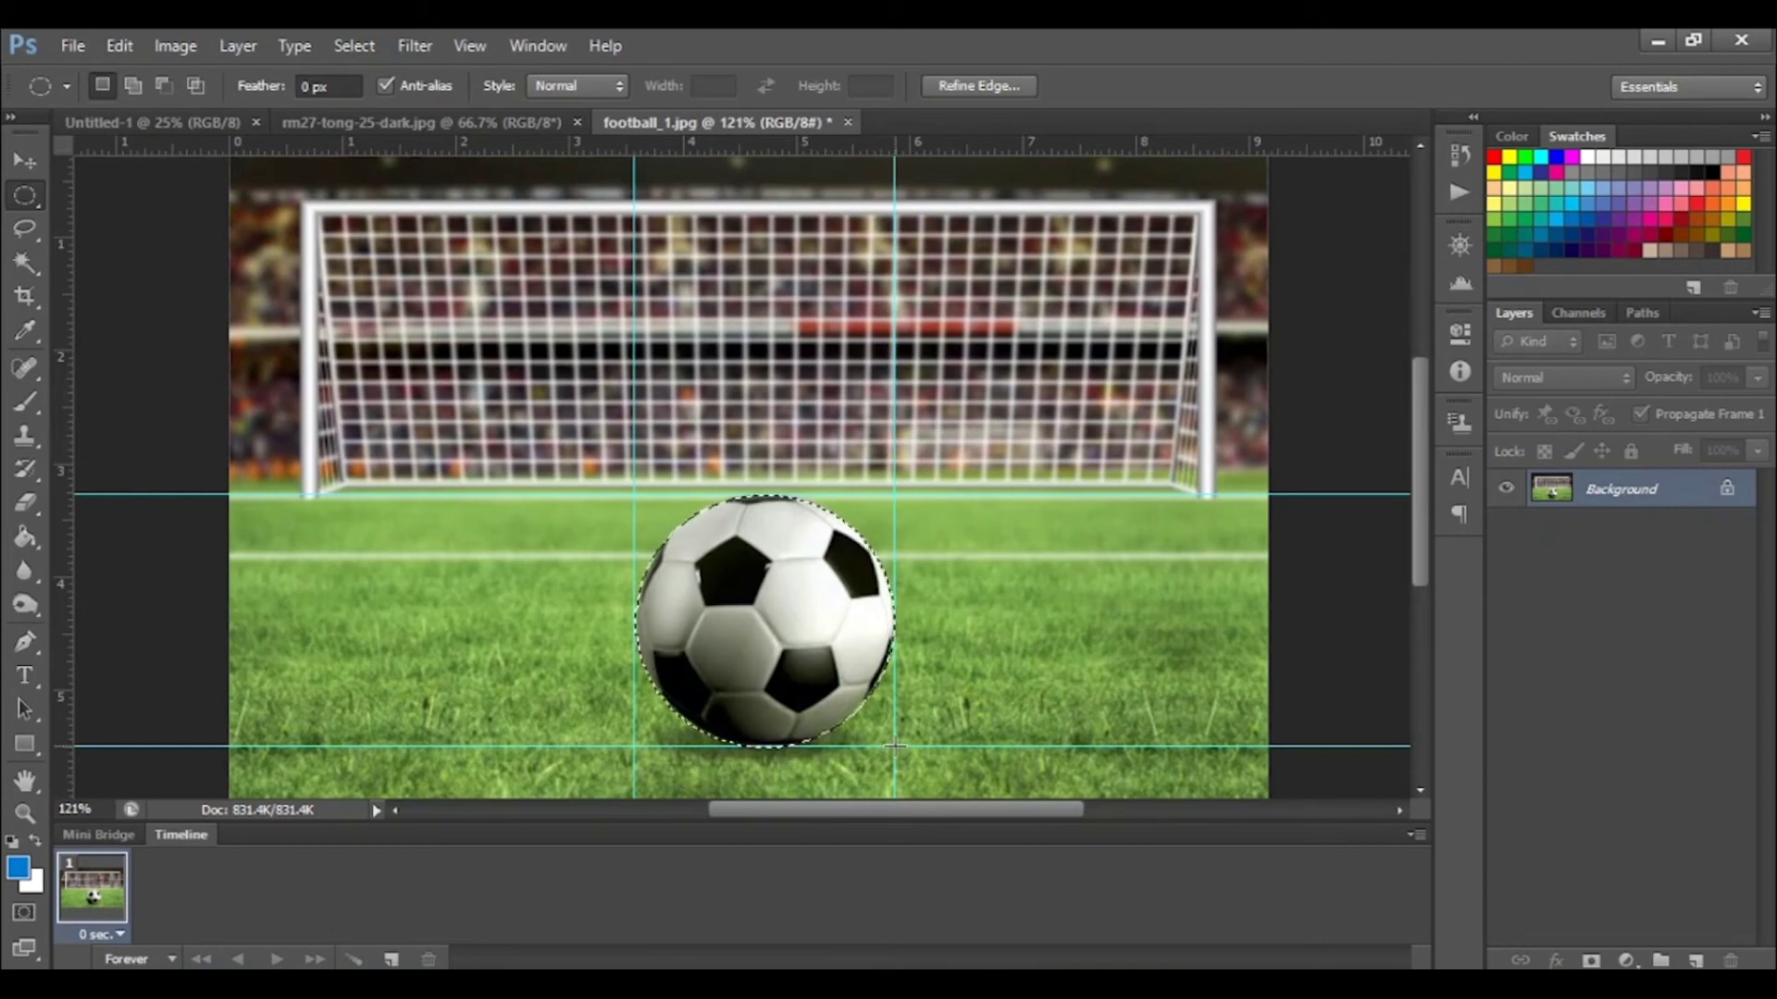
key("ctrl+h")
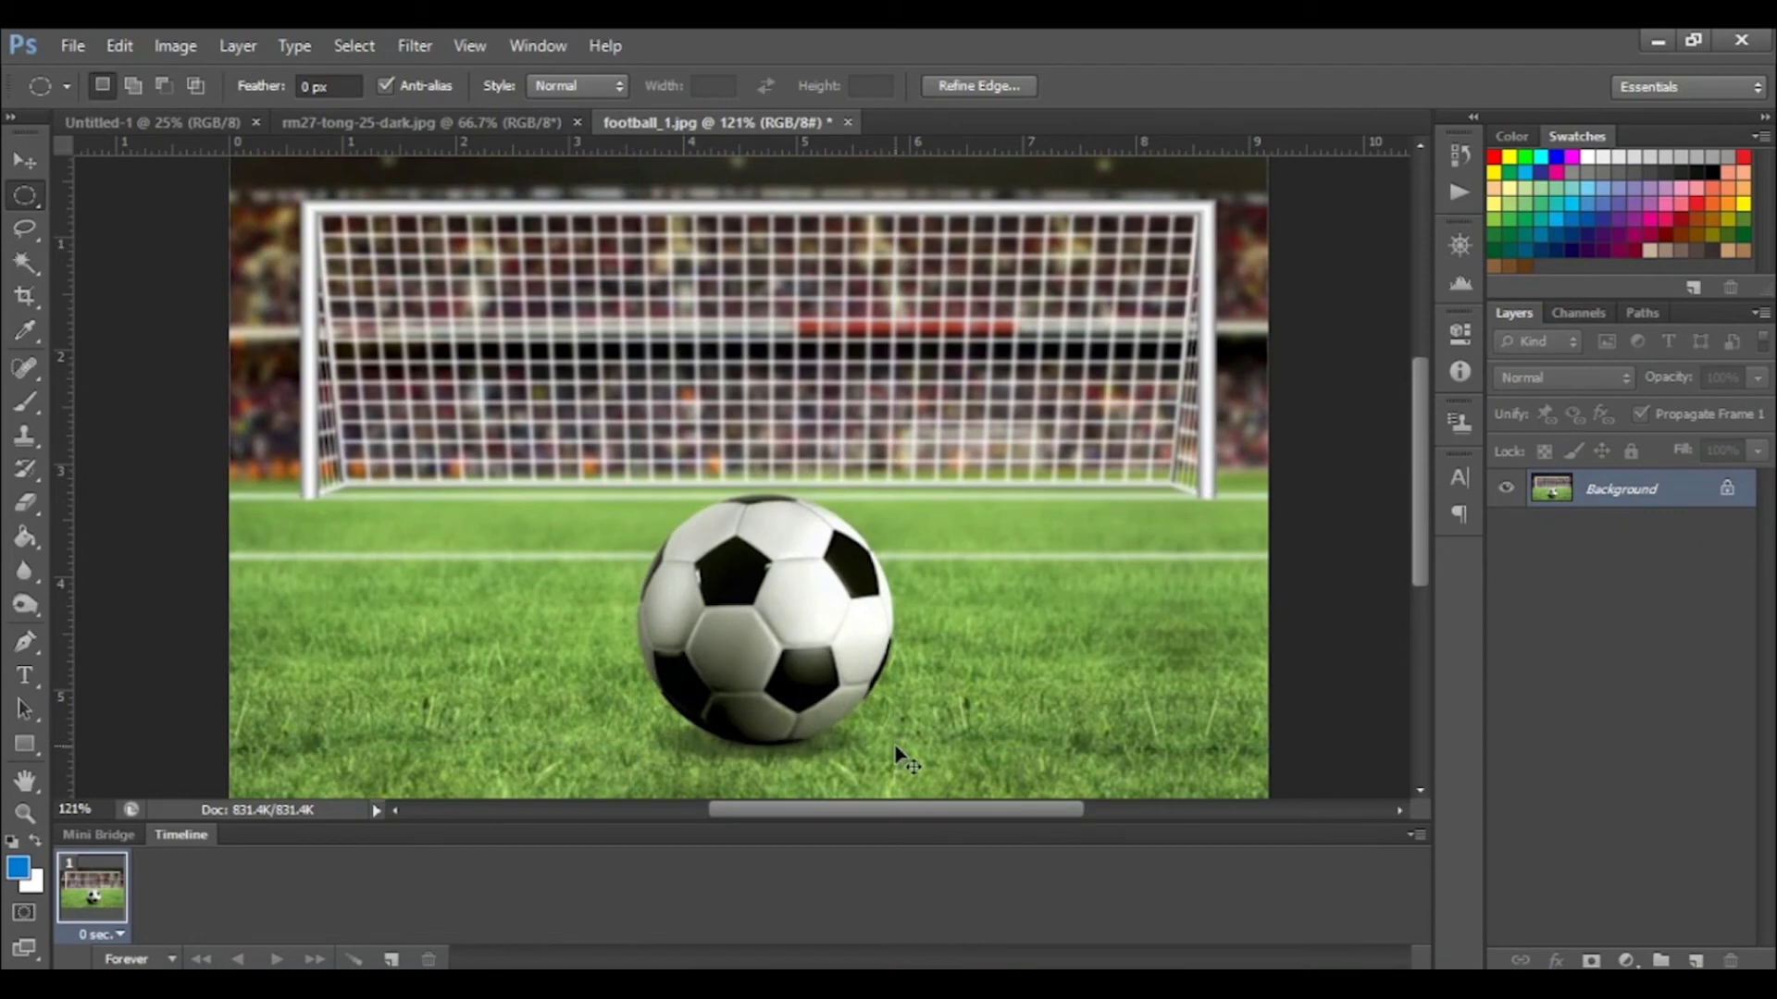
key("ctrl+h")
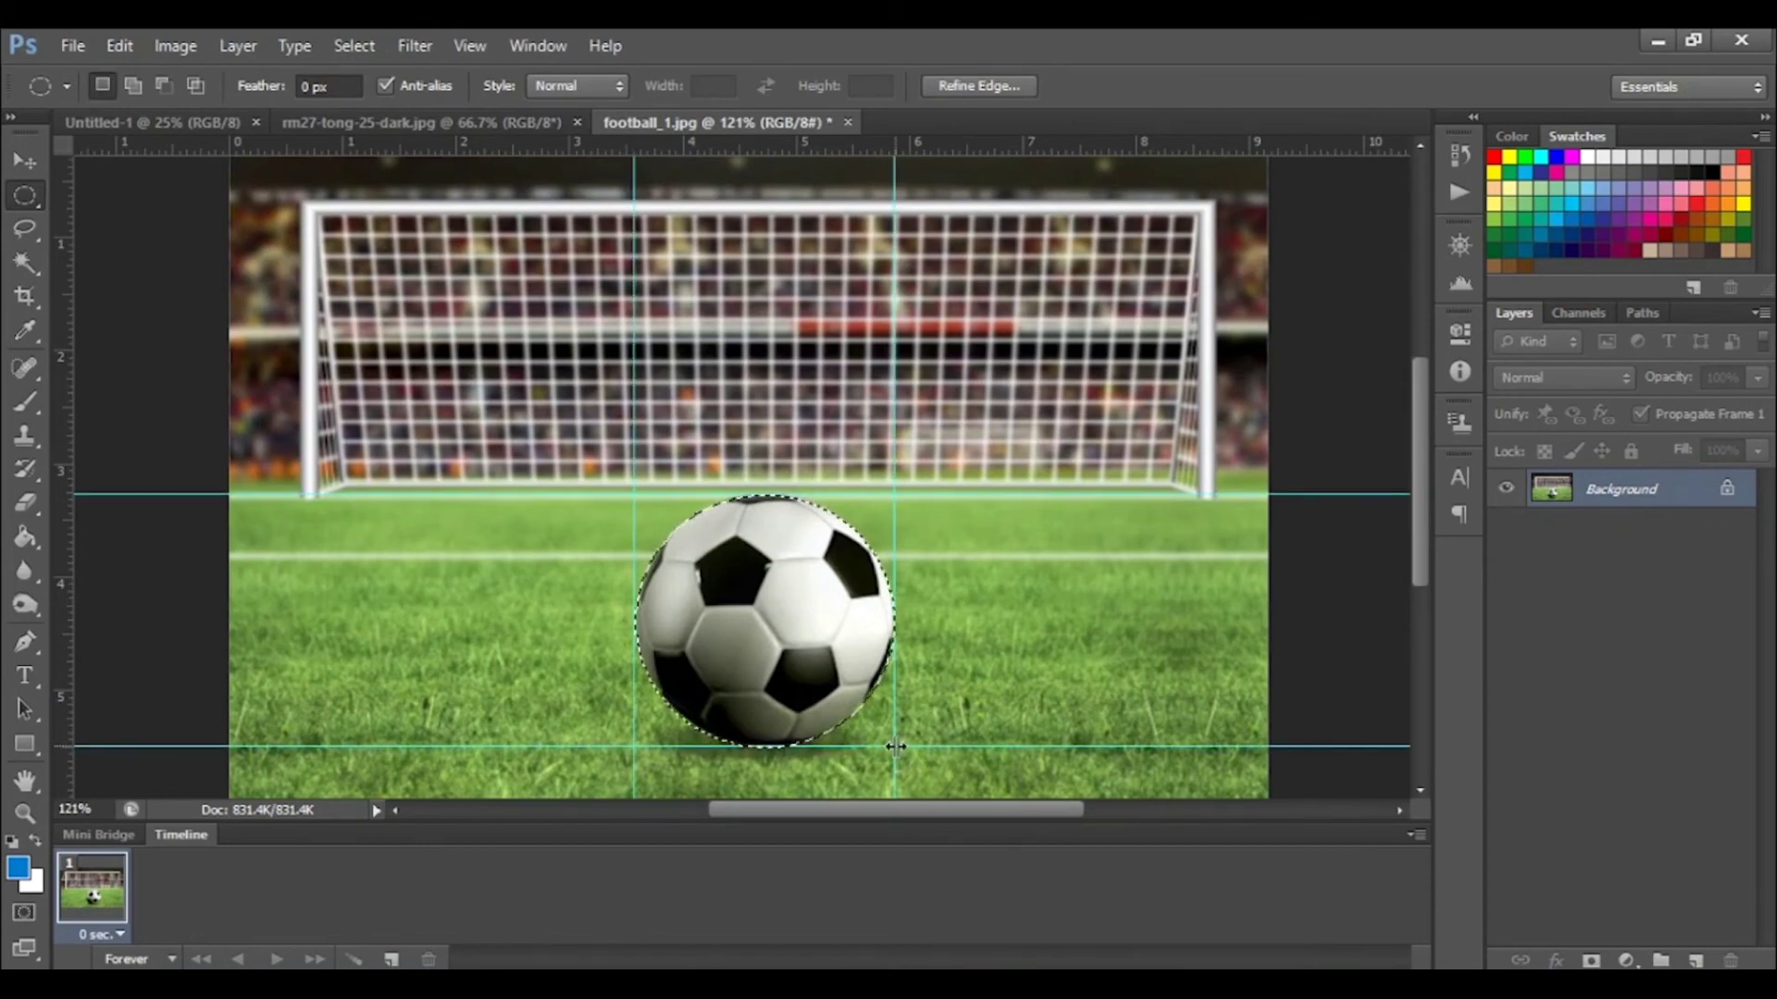
key("ctrl+j")
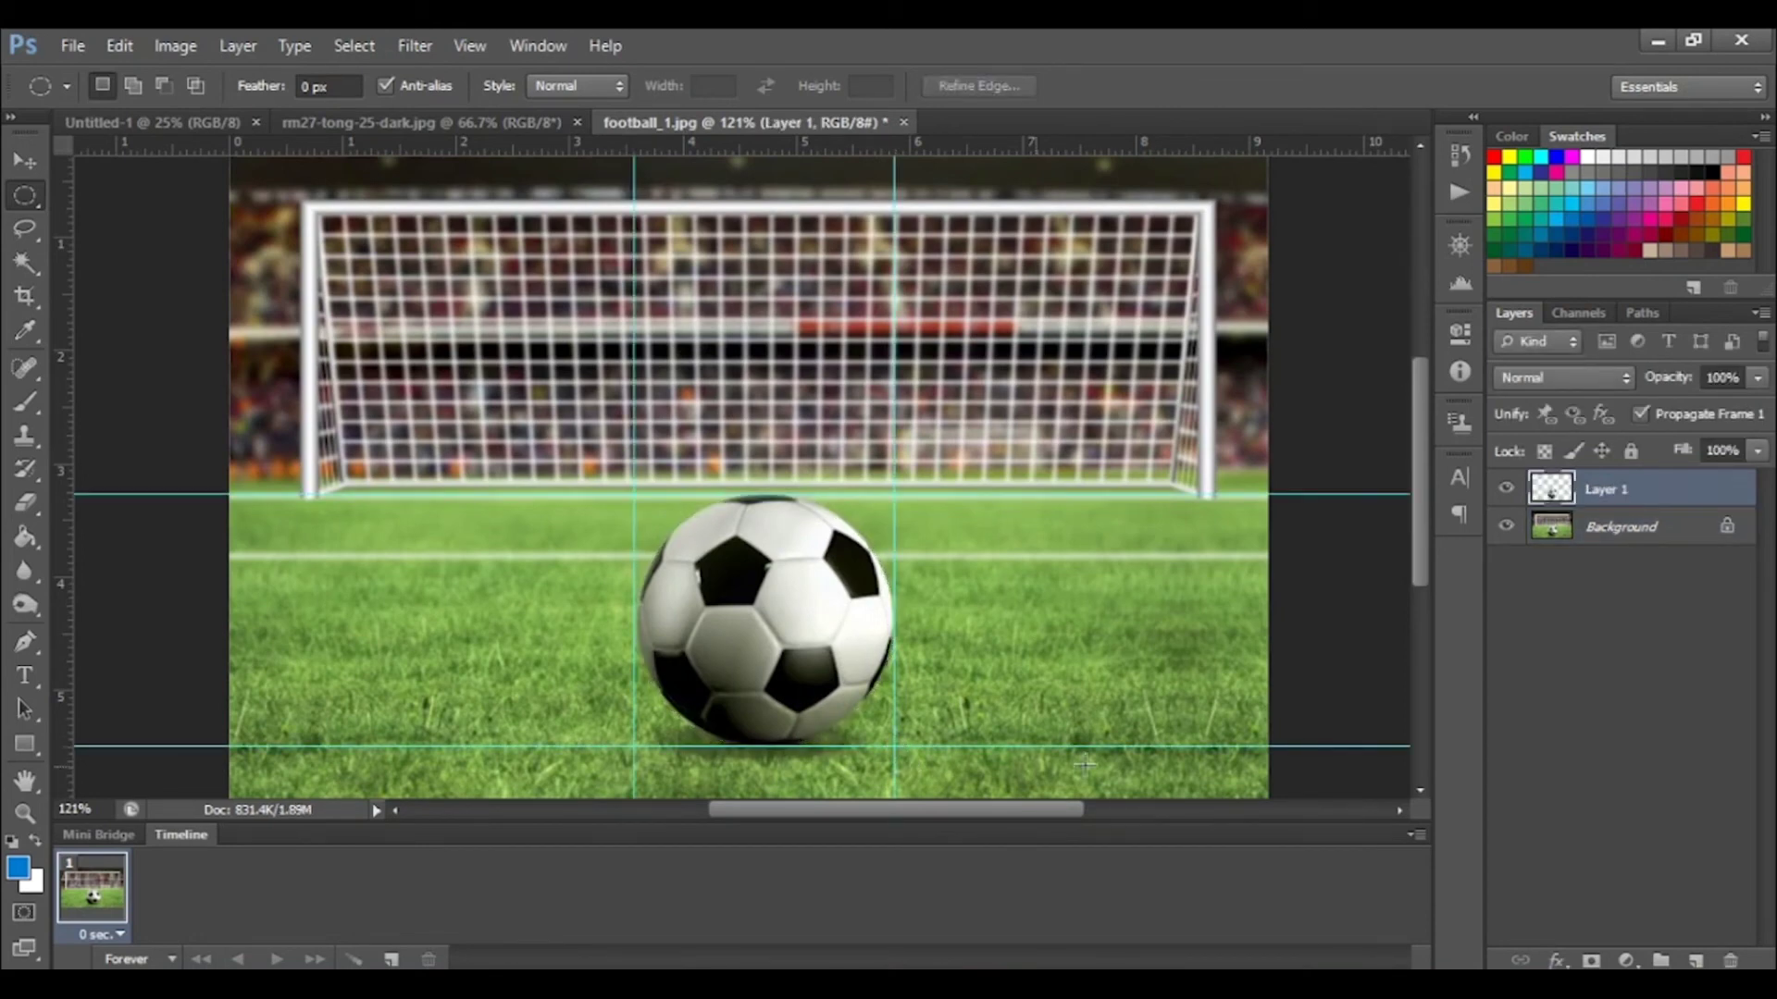
- Hide the Background layer so only the cut-out football remains, and pick the Move tool
left_click(1505, 526)
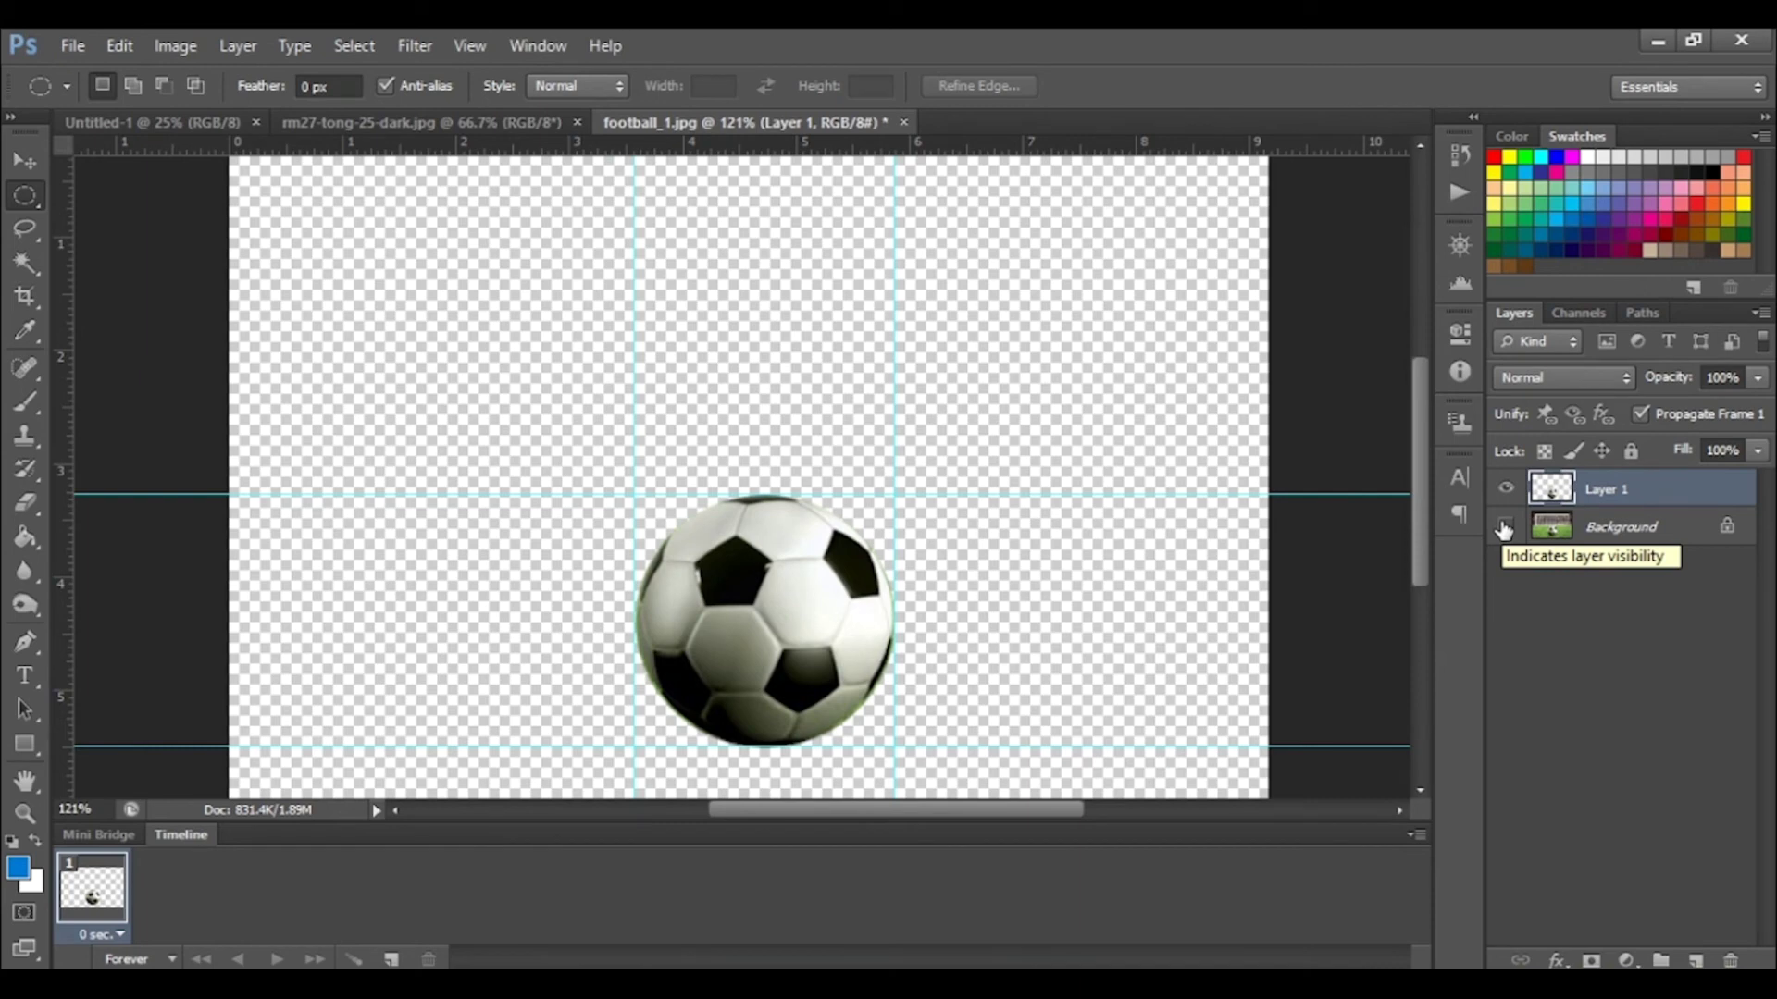
left_click(19, 158)
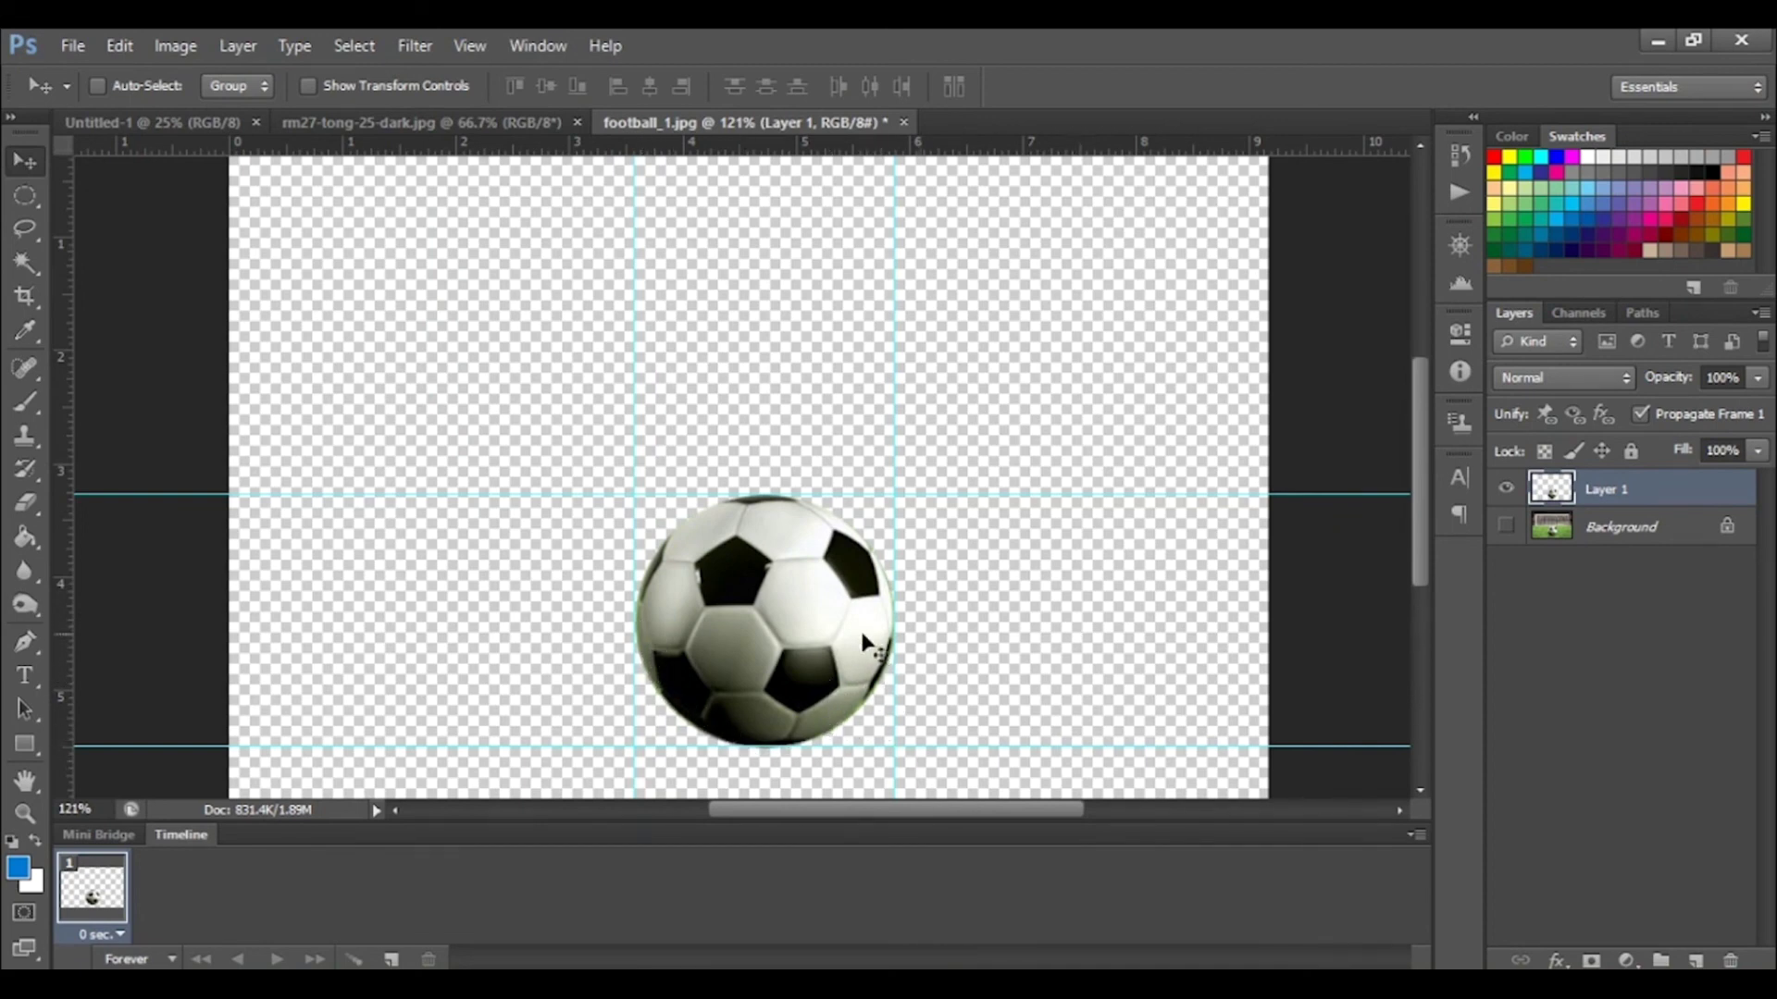
- Drag the football into rm27-tong-25-dark.jpg and place it on the floor at lower left
left_click_drag(862, 643, 654, 607)
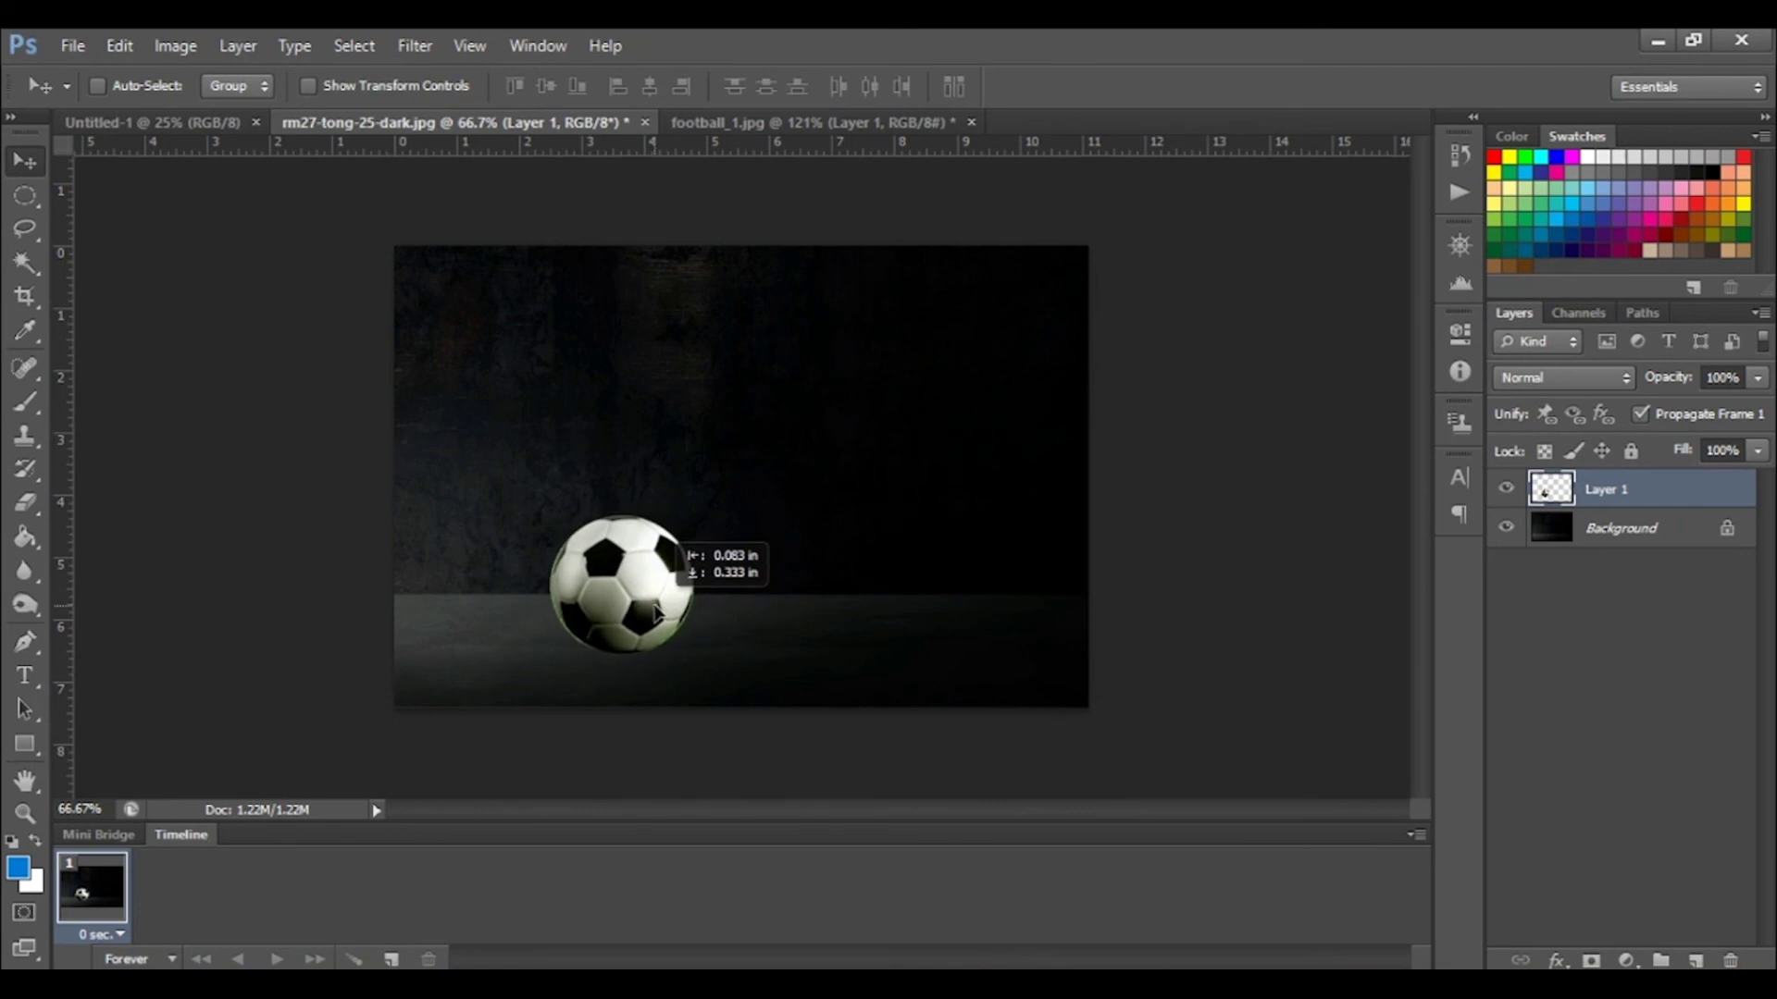
left_click_drag(655, 613, 657, 616)
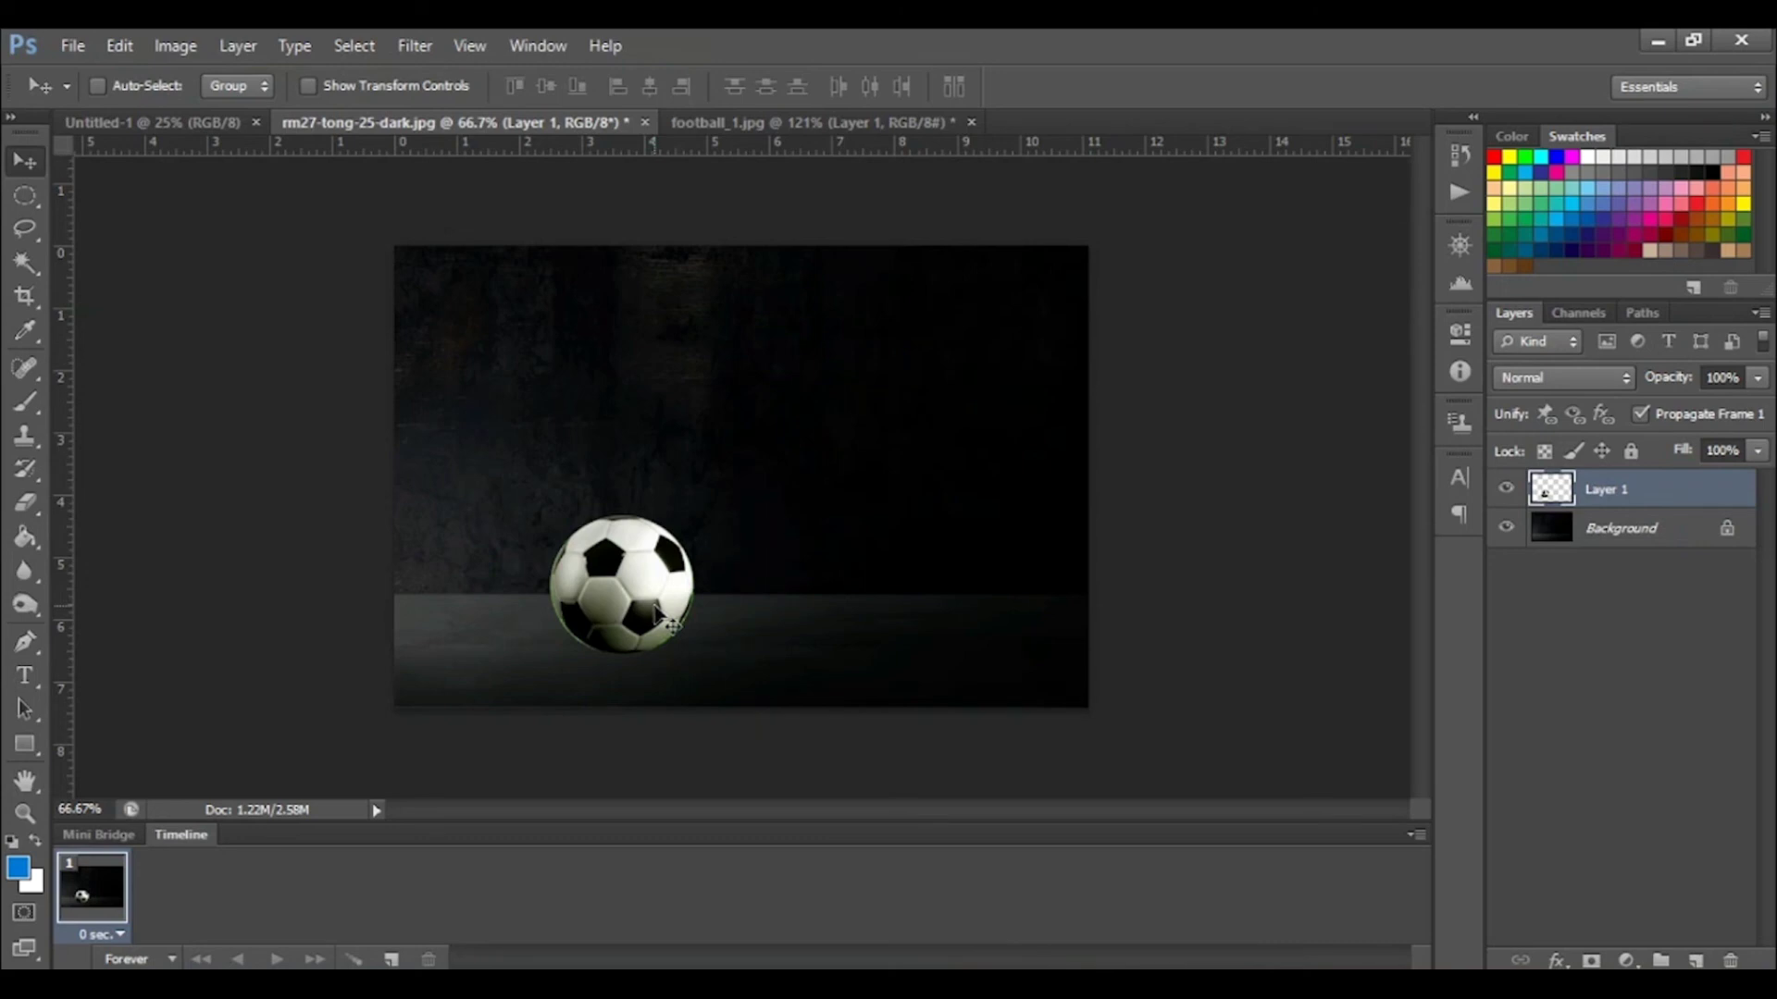
left_click_drag(657, 611, 575, 624)
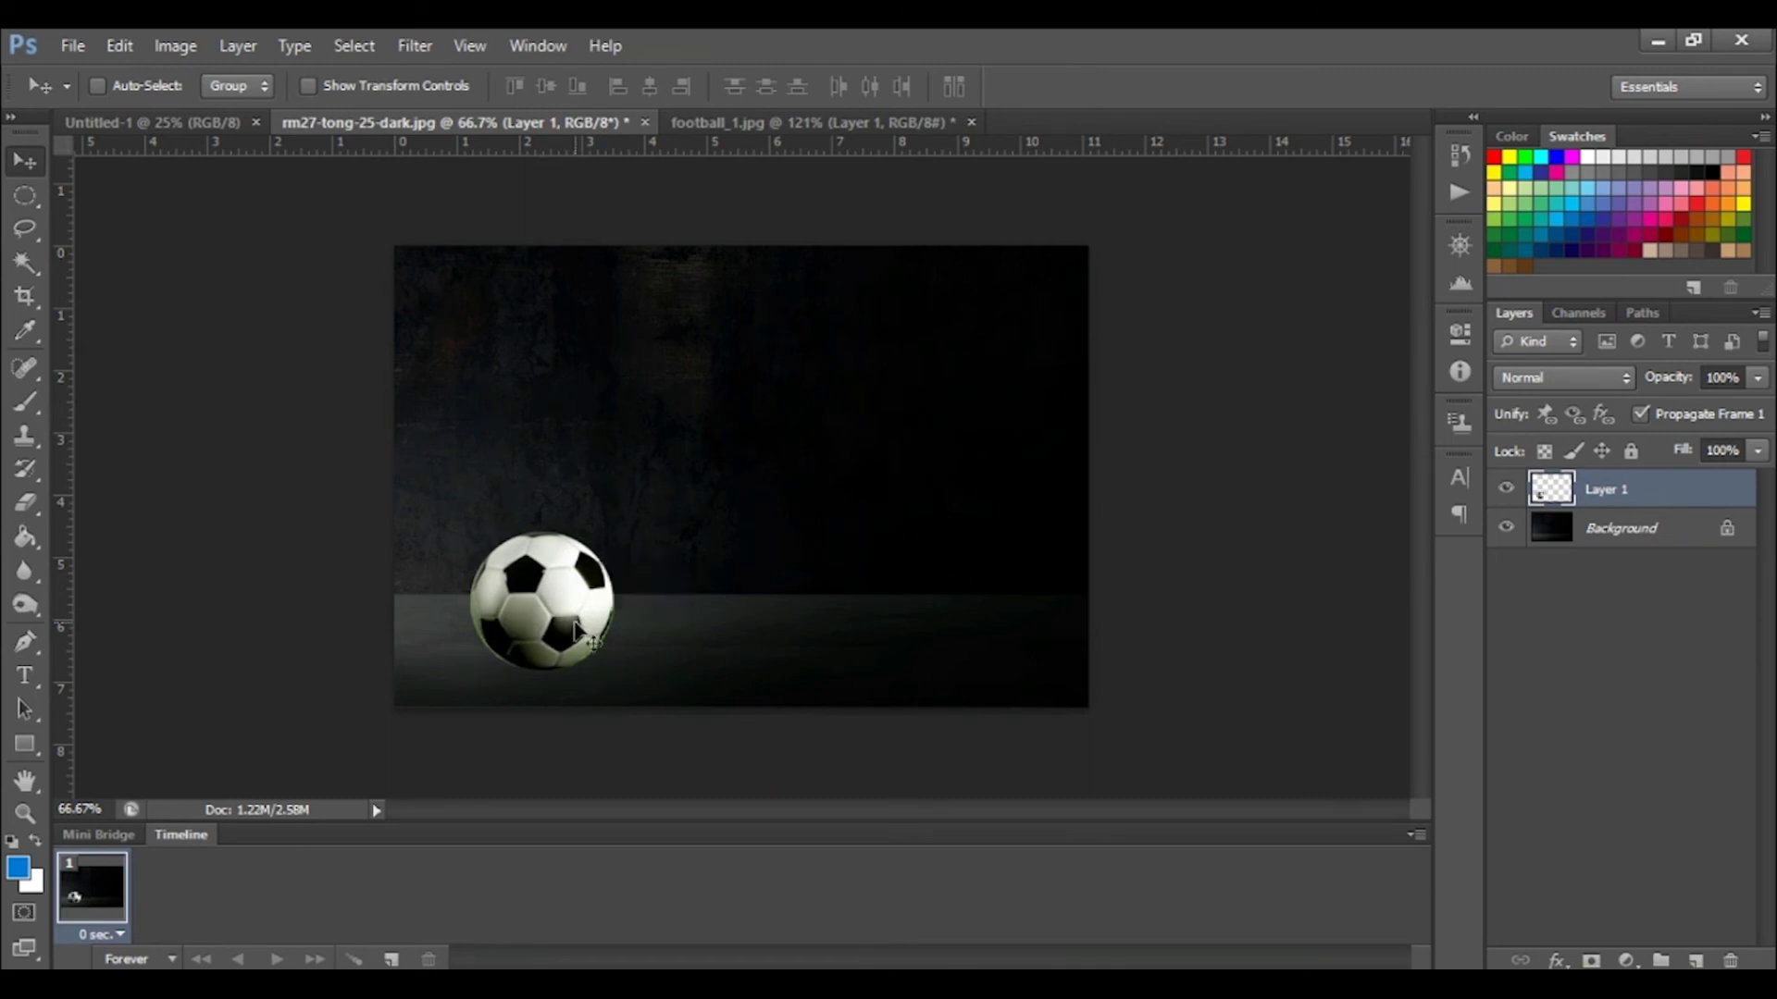